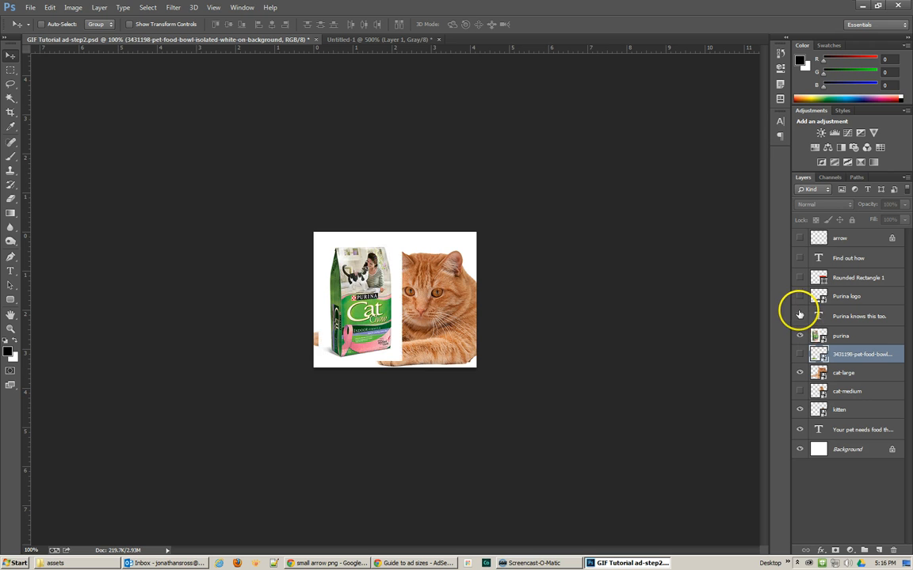
# Show the five layers from Purina knows this too. up to arrow, and hide the kitten and cat-large layers
pyautogui.moveTo(800, 316); pyautogui.dragTo(800, 239)
pyautogui.click(800, 239)
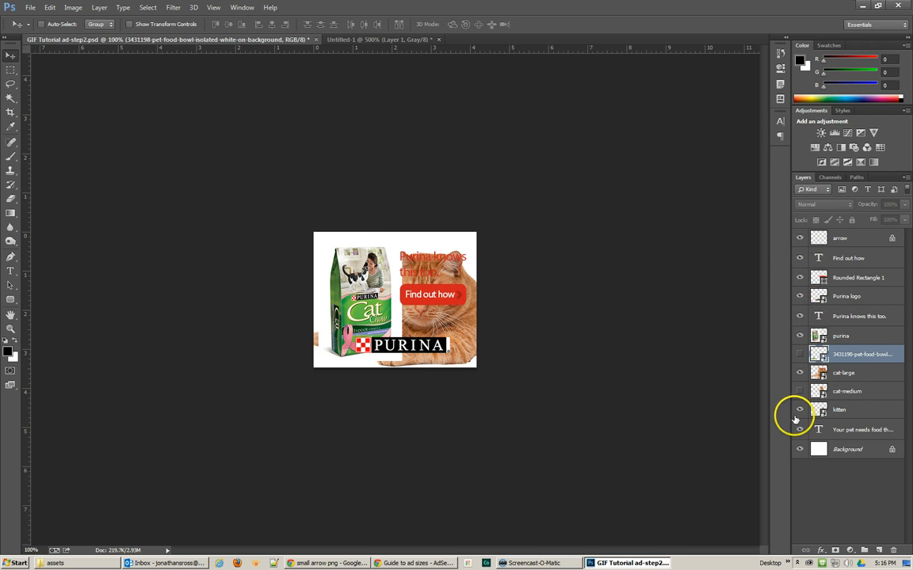
pyautogui.click(800, 409)
pyautogui.click(800, 374)
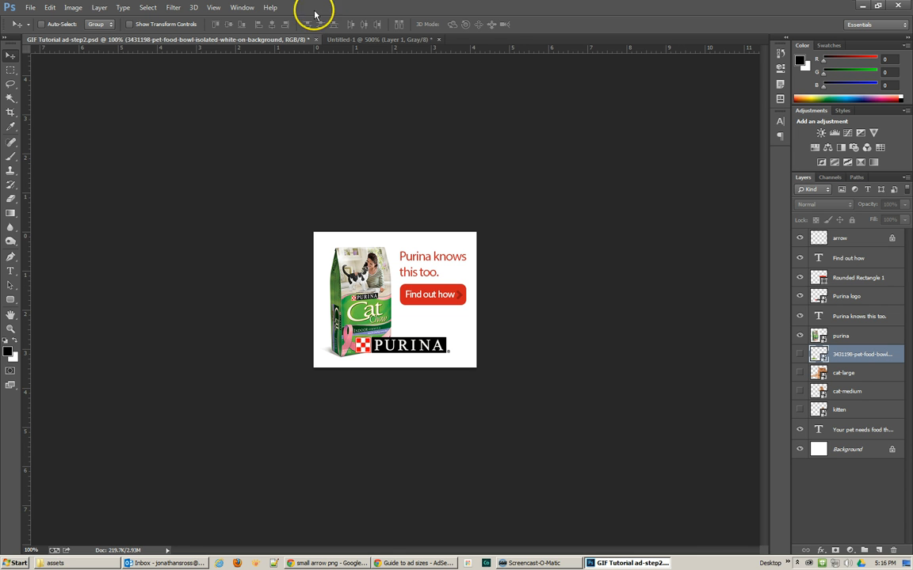
# Open the Layer Comps panel and enlarge it vertically to make room for more comps
pyautogui.click(242, 8)
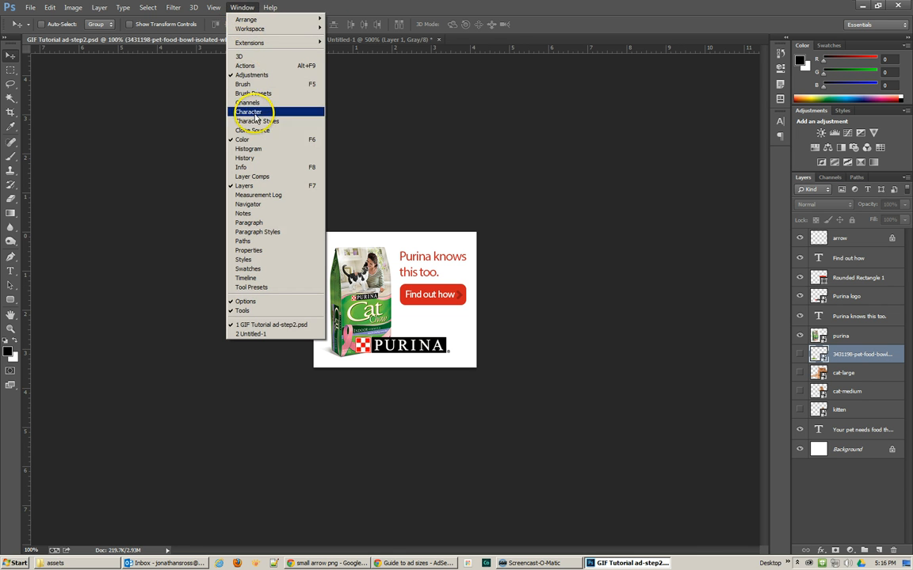
pyautogui.click(266, 177)
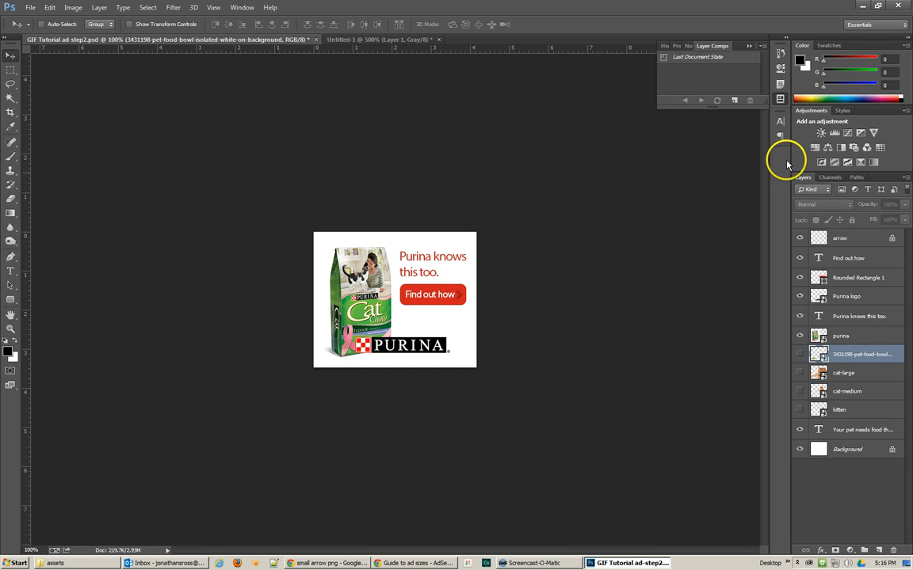
pyautogui.moveTo(767, 109); pyautogui.dragTo(762, 198)
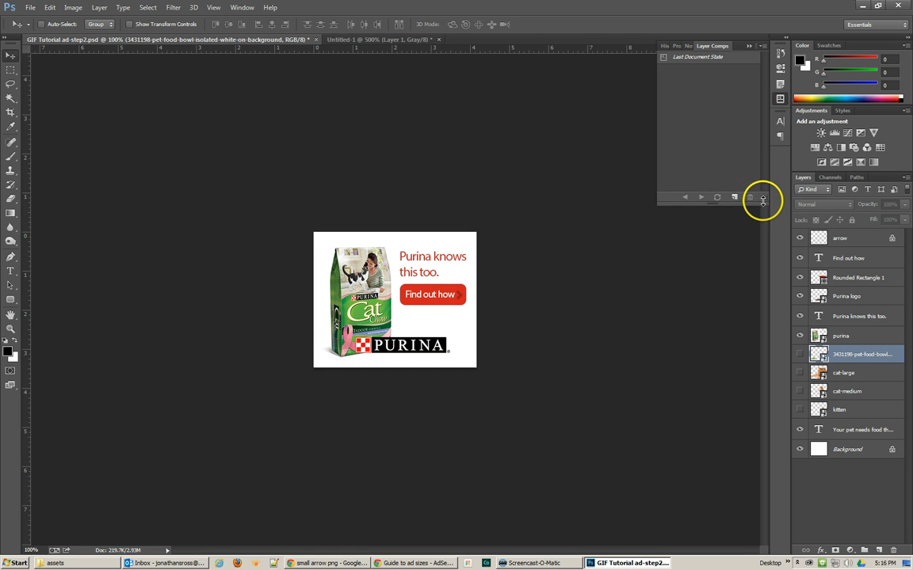
# Convert the arrow layer to a Smart Object
pyautogui.click(844, 238)
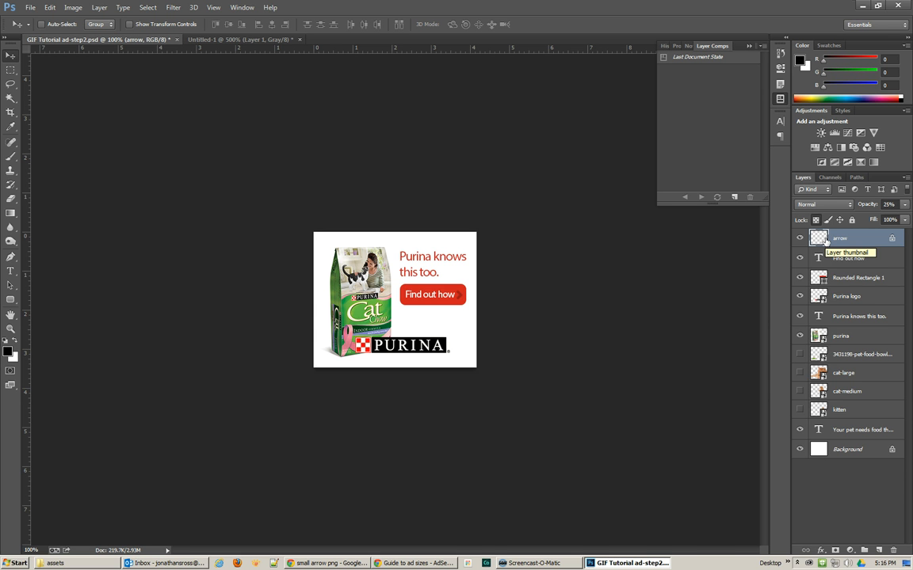
pyautogui.rightClick(836, 238)
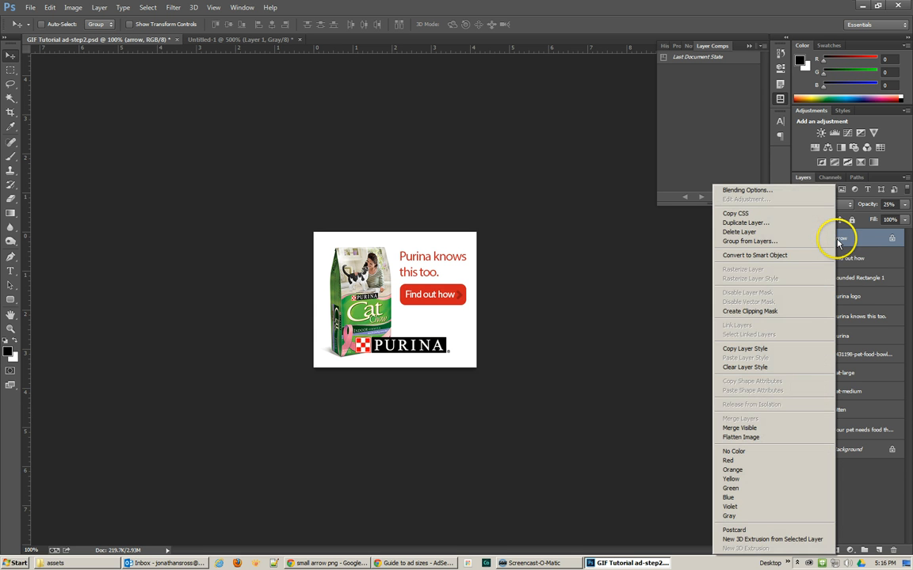
pyautogui.click(759, 256)
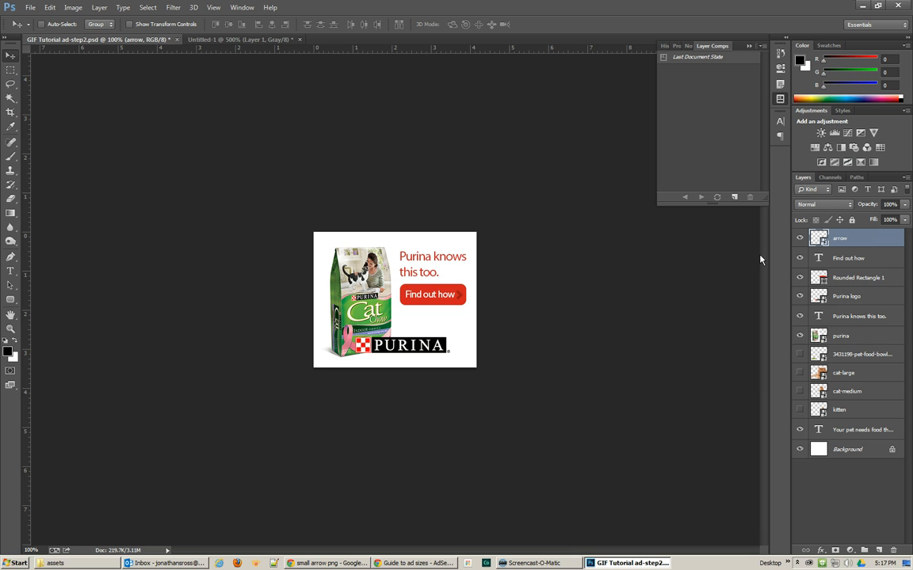
# Try to group the arrow, Find out how and Rounded Rectangle 1 layers
pyautogui.click(851, 259)
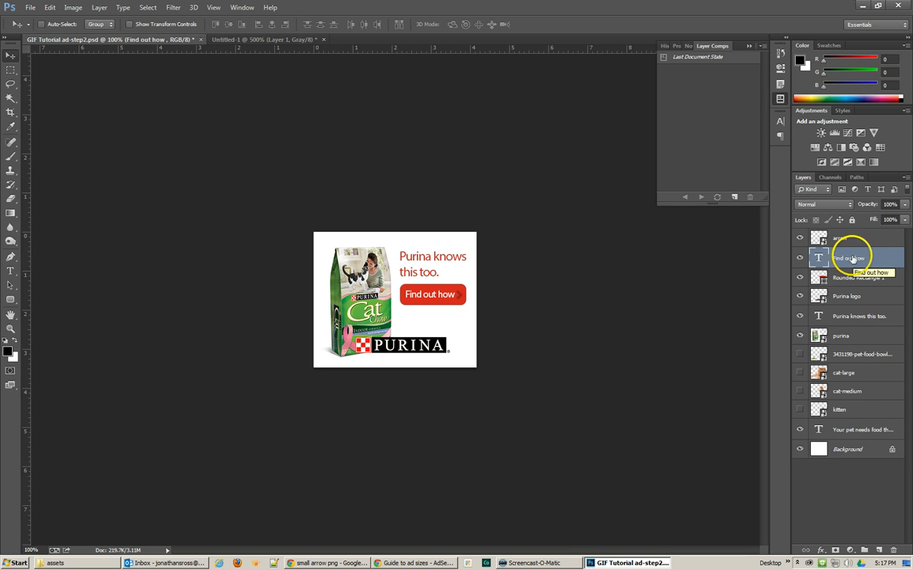
pyautogui.click(800, 244)
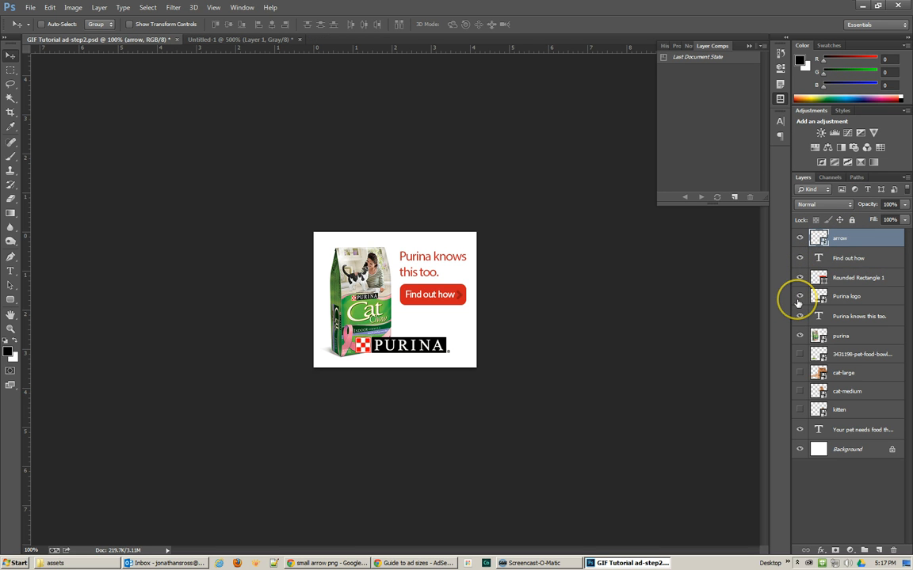
pyautogui.click(868, 276)
pyautogui.keyDown('shift'); pyautogui.click(846, 239); pyautogui.keyUp('shift')
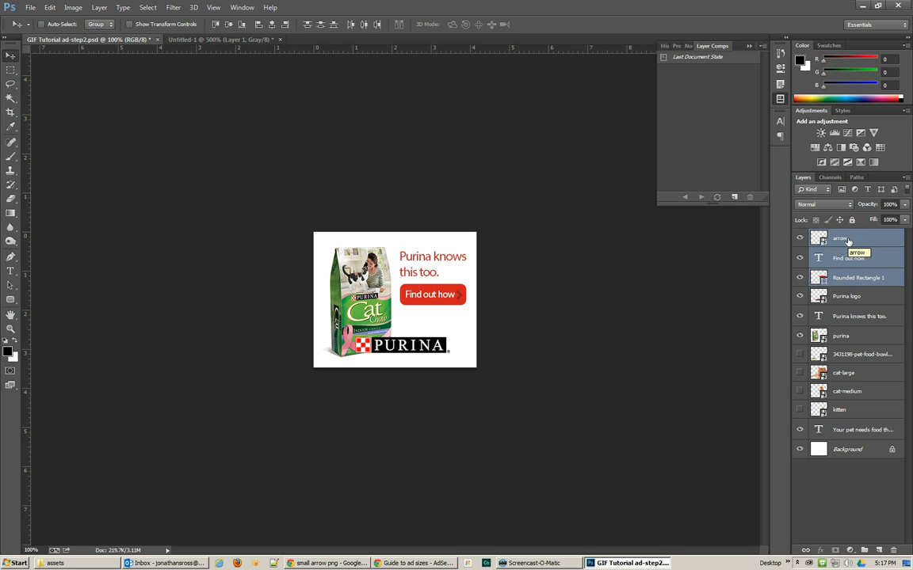
pyautogui.hotkey('ctrl', 'g')
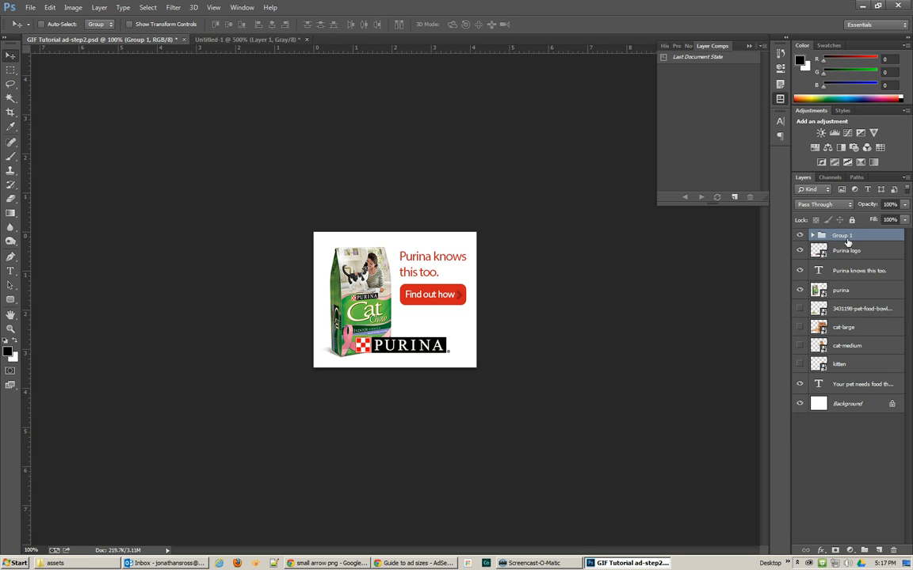
# Undo the grouping of the three button layers
pyautogui.doubleClick(860, 237)
pyautogui.press('Return')
pyautogui.hotkey('ctrl', 'z')
pyautogui.hotkey('ctrl', 'z')
pyautogui.hotkey('ctrl', 'z')
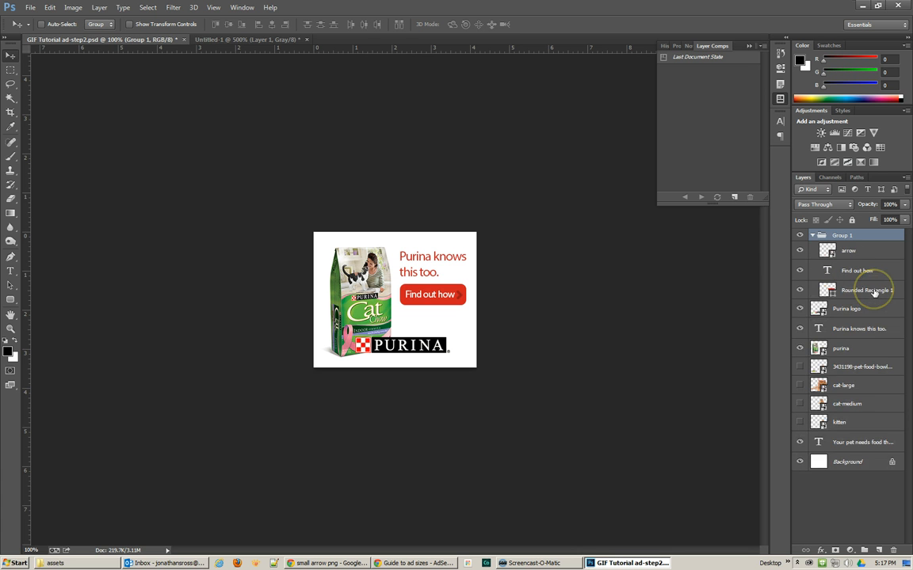
pyautogui.hotkey('ctrl', 'z')
pyautogui.hotkey('ctrl', 'alt', 'z')
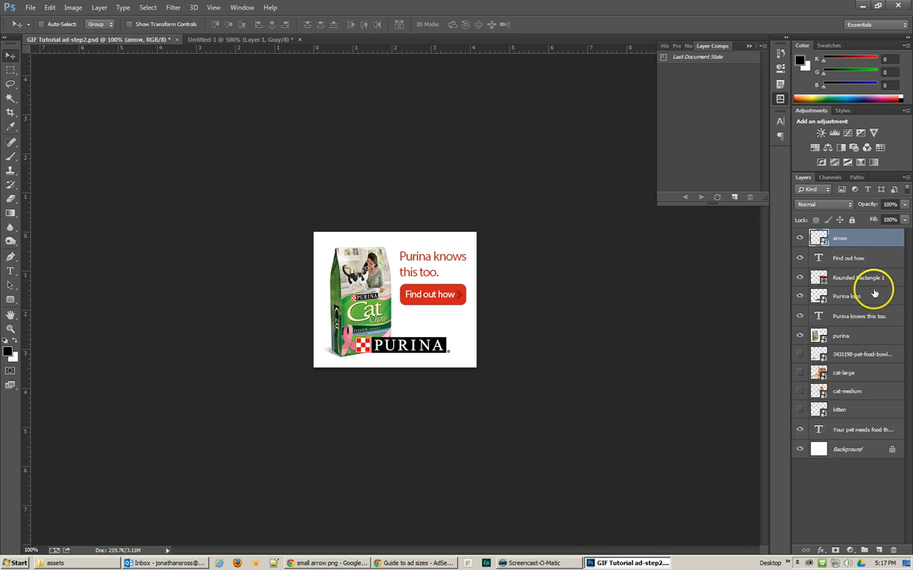
# Group the arrow, Find out how and Rounded Rectangle 1 layers and name the group button
pyautogui.keyDown('shift'); pyautogui.click(848, 259); pyautogui.keyUp('shift')
pyautogui.keyDown('shift'); pyautogui.click(849, 282); pyautogui.keyUp('shift')
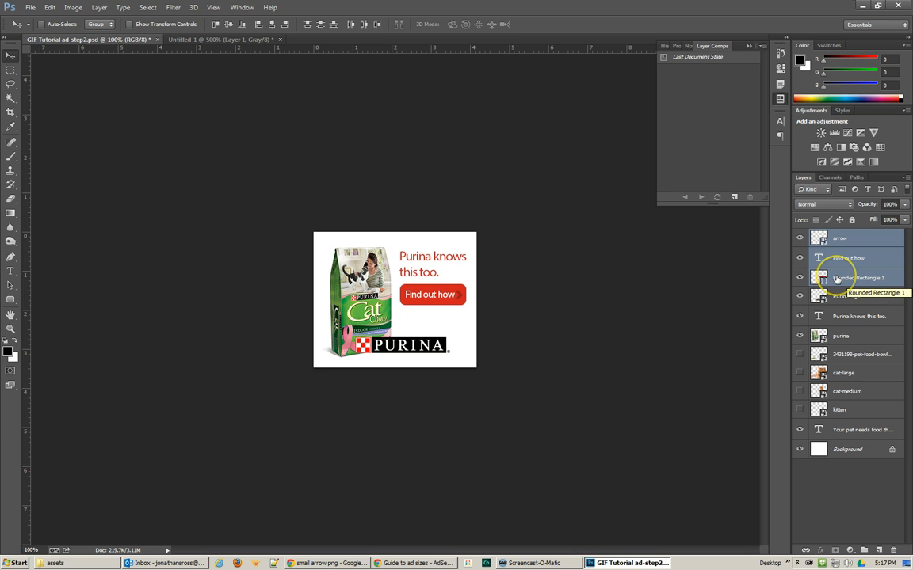
pyautogui.hotkey('ctrl', 'g')
pyautogui.doubleClick(845, 236)
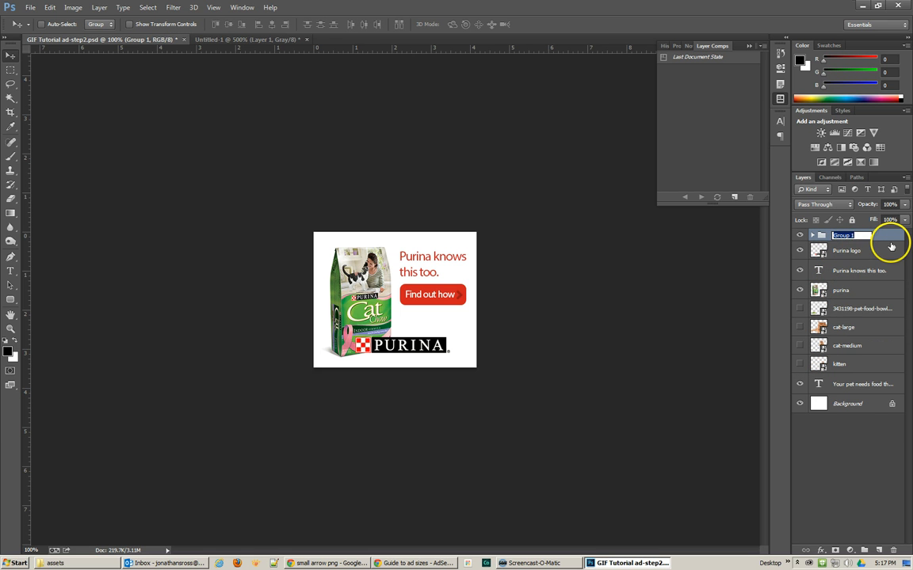
pyautogui.write('button')
pyautogui.press('Return')
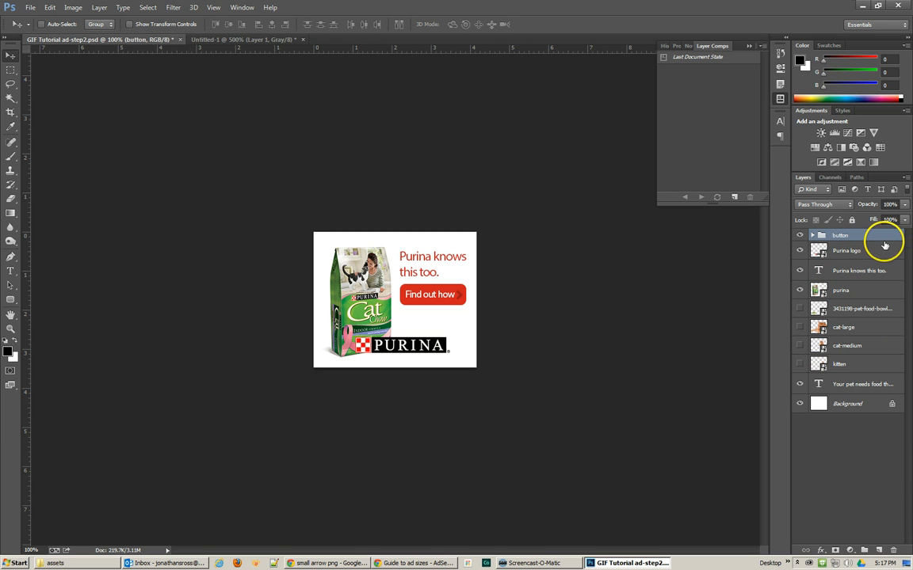
# Test the button group by switching its visibility off and on and moving it slightly, and undo the move
pyautogui.click(800, 235)
pyautogui.click(800, 235)
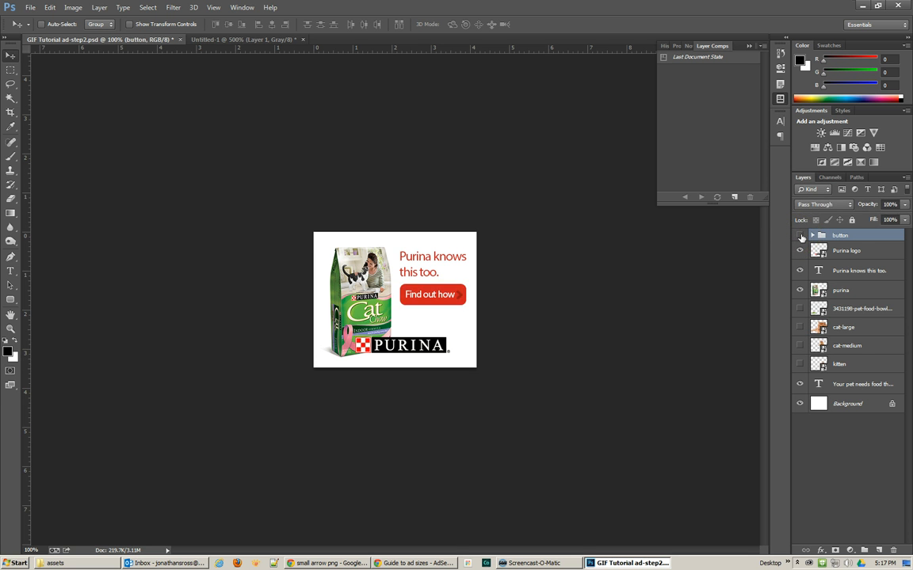
pyautogui.click(800, 235)
pyautogui.click(800, 235)
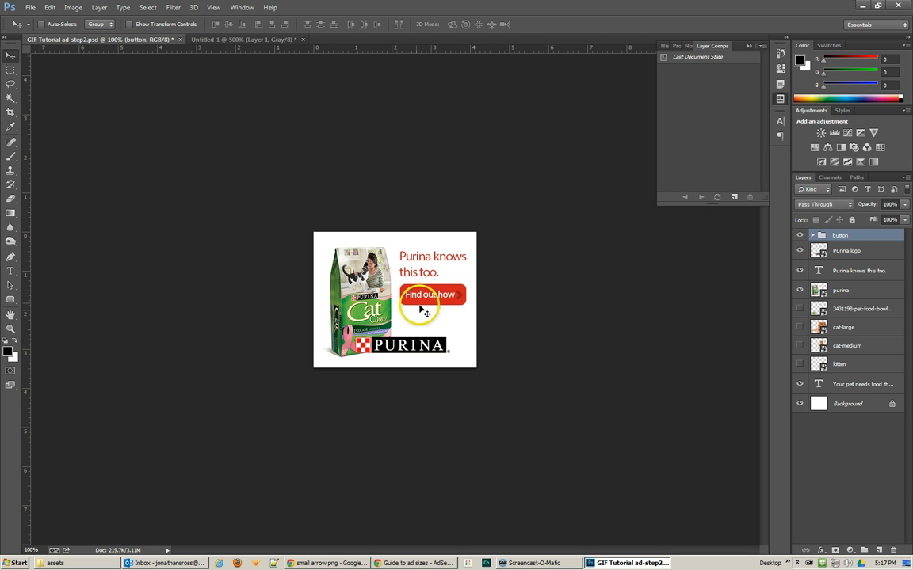
pyautogui.moveTo(426, 298)
pyautogui.mouseDown()
pyautogui.moveTo(488, 325)
pyautogui.moveTo(431, 293)
pyautogui.mouseUp()
pyautogui.hotkey('ctrl', 'z')
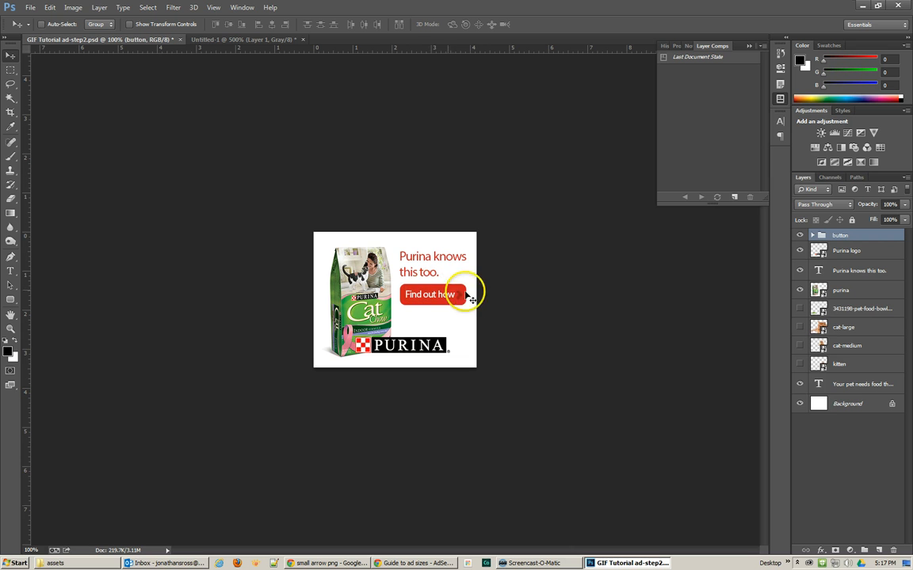
# Check the Purina logo, Purina knows this too., purina and Your pet needs food layers by switching each off and on
pyautogui.click(799, 250)
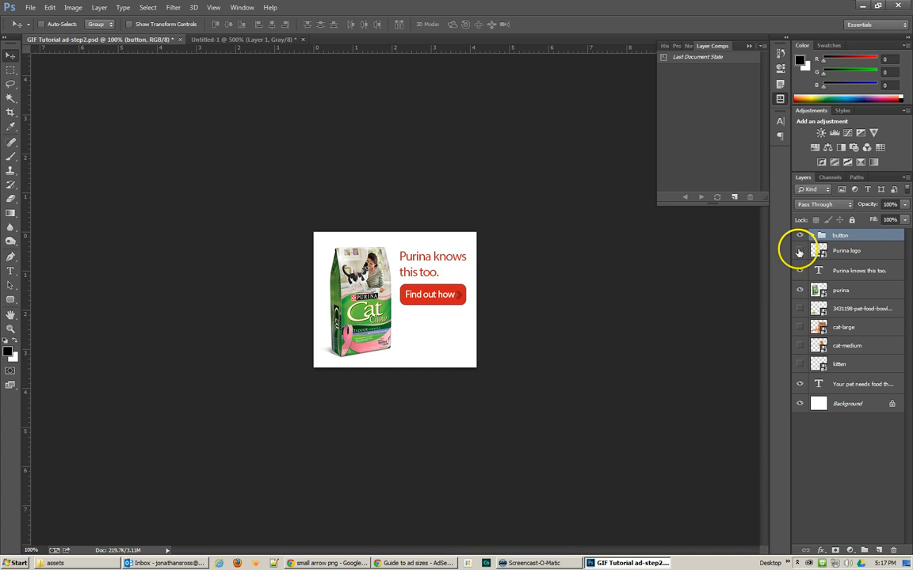
pyautogui.click(800, 250)
pyautogui.click(799, 270)
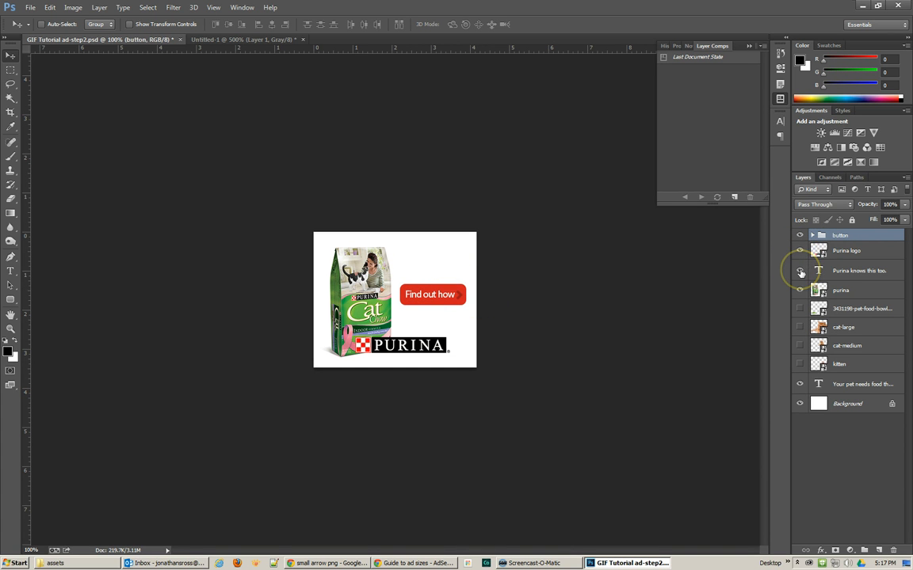
pyautogui.click(799, 270)
pyautogui.click(799, 290)
pyautogui.click(800, 290)
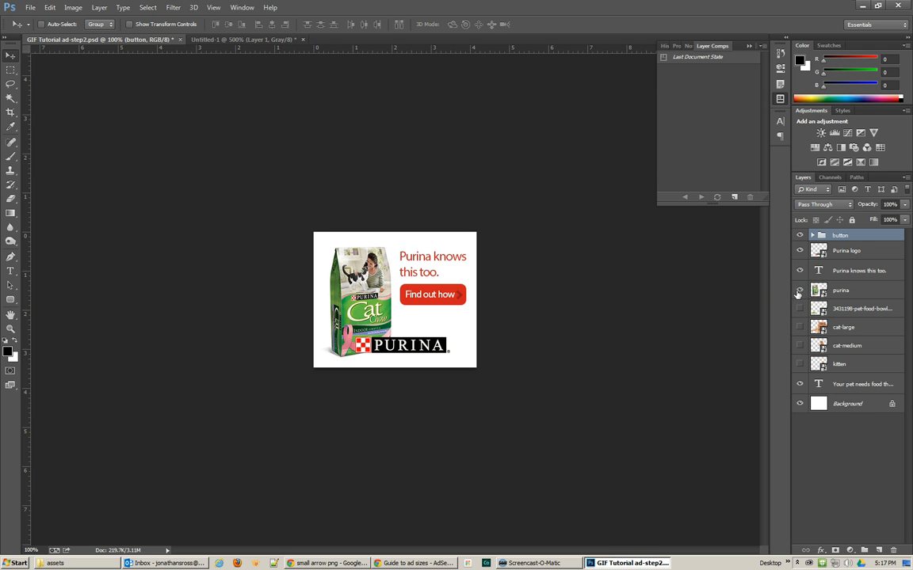
pyautogui.click(800, 383)
pyautogui.click(800, 383)
# Hide the button group and the Purina layers, leaving only the kitten, pet-food-bowl and Your pet needs food layers above the background visible
pyautogui.click(799, 384)
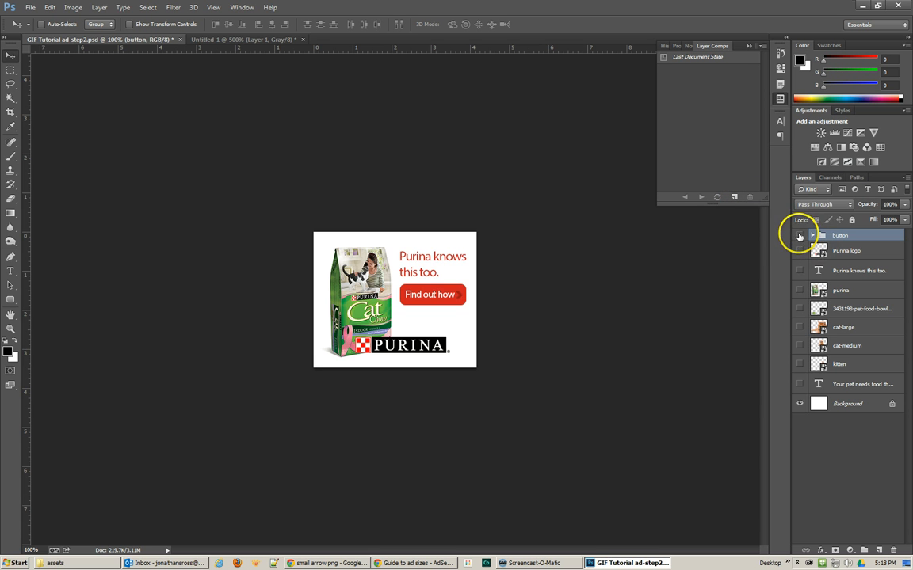
pyautogui.moveTo(799, 236); pyautogui.dragTo(801, 294)
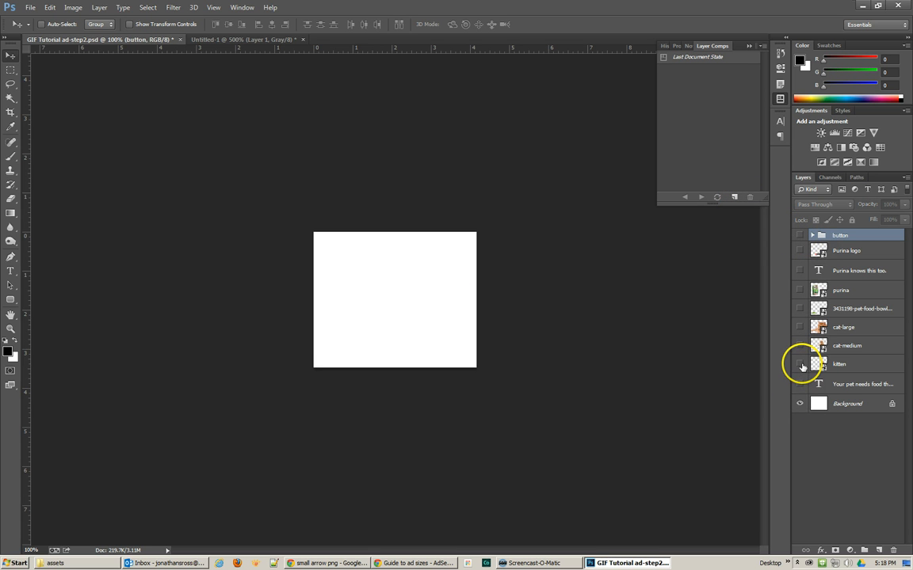
pyautogui.click(801, 364)
pyautogui.click(801, 384)
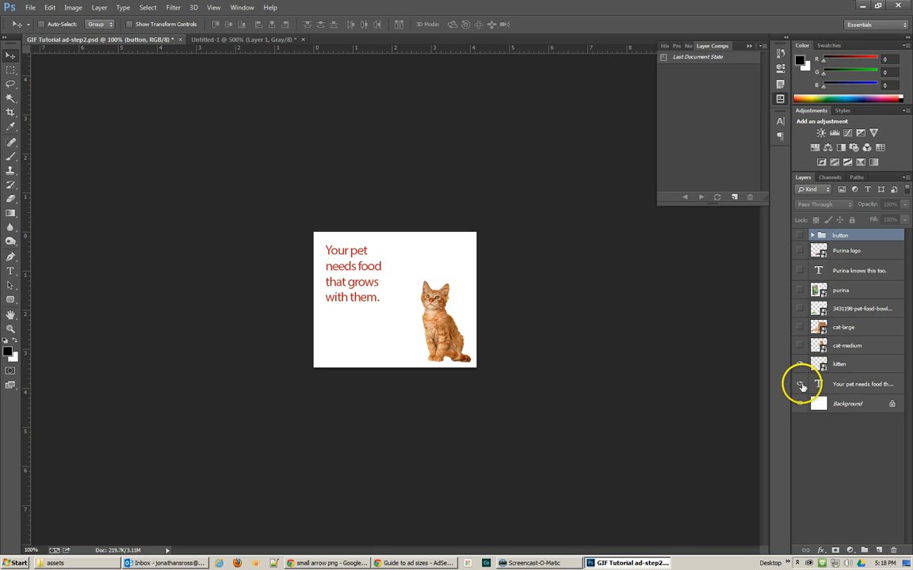
pyautogui.click(800, 309)
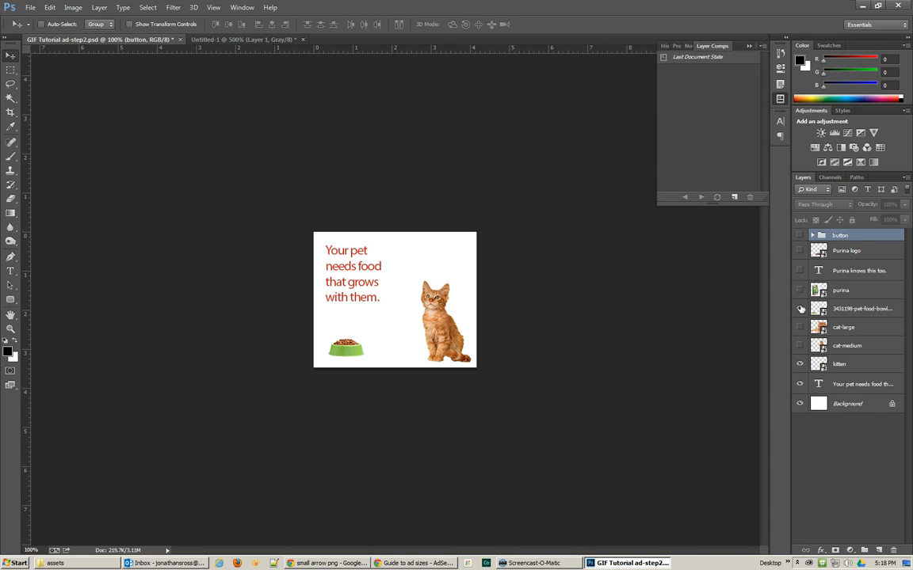
# Save the current layer state as a new layer comp named start
pyautogui.click(735, 197)
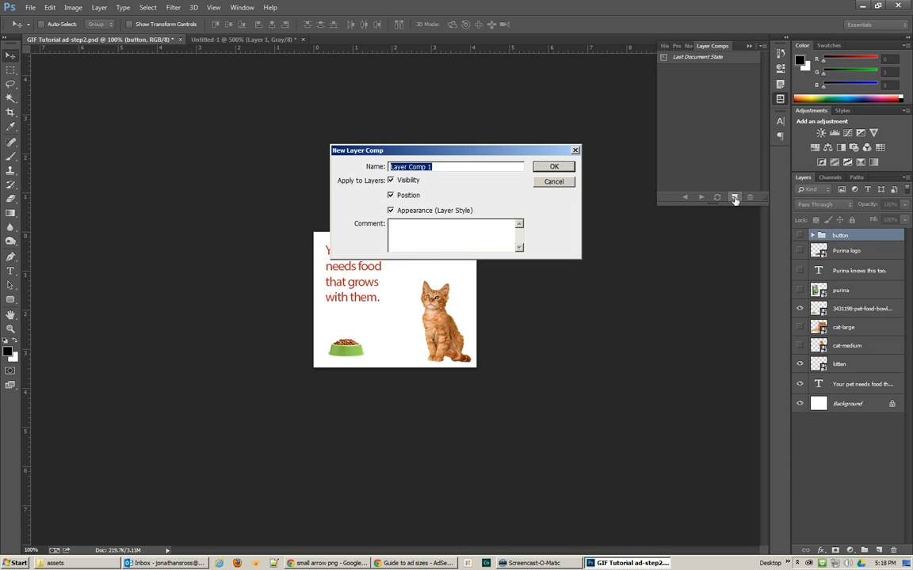
pyautogui.write('start')
pyautogui.press('Return')
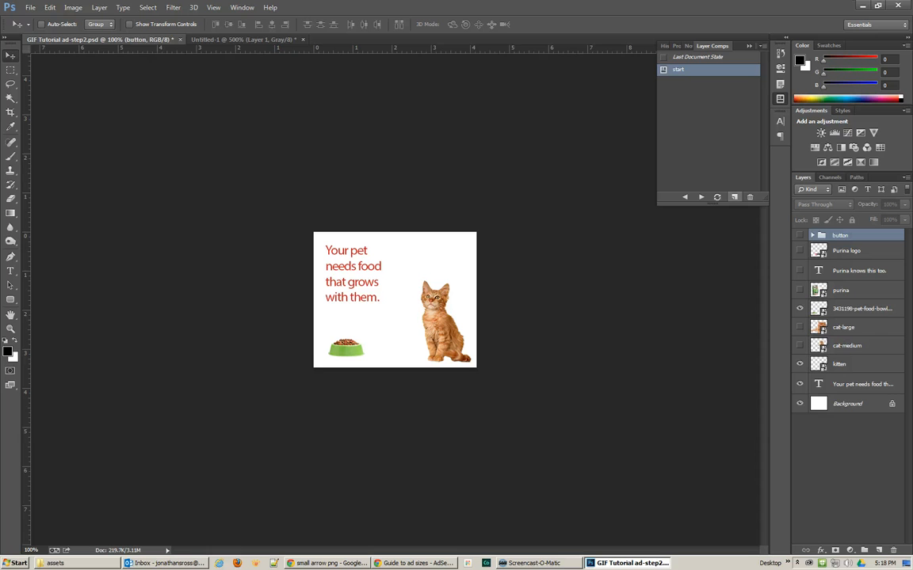
# Show the cat-medium layer instead of the kitten and save this state as a layer comp named med cat
pyautogui.click(801, 347)
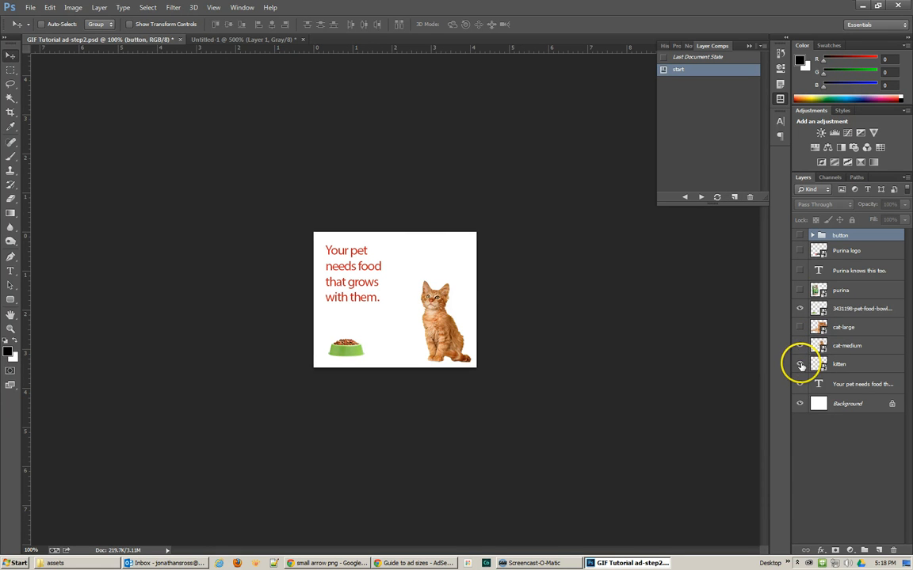
pyautogui.click(801, 365)
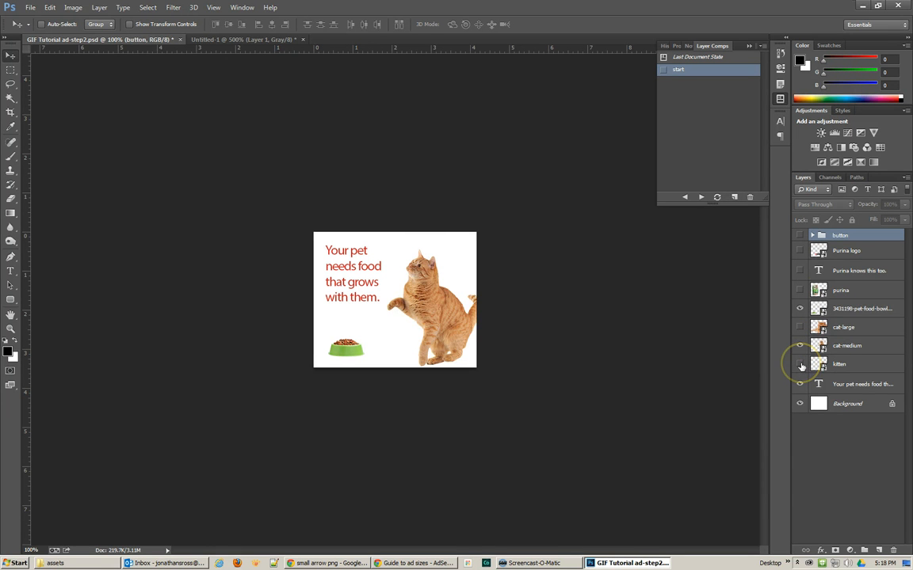
pyautogui.click(734, 198)
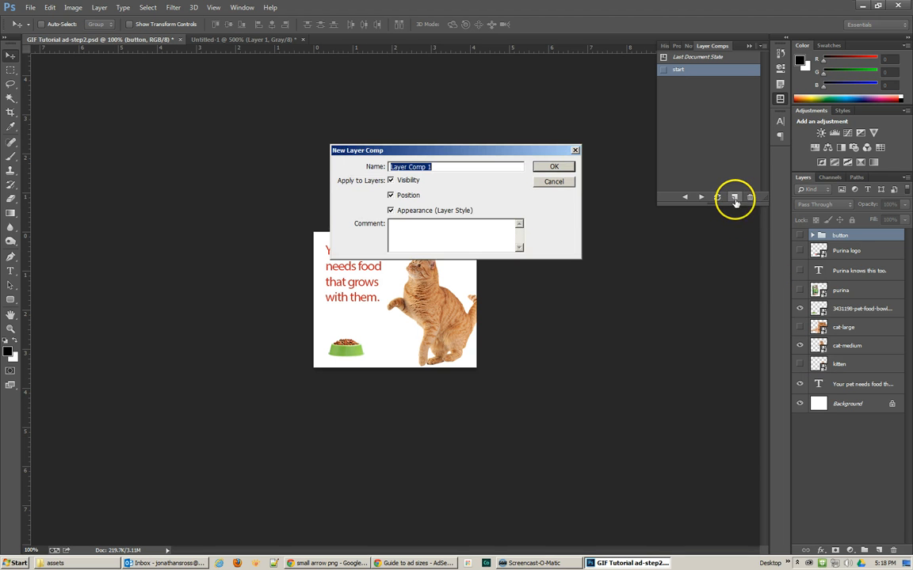
pyautogui.write('med cat')
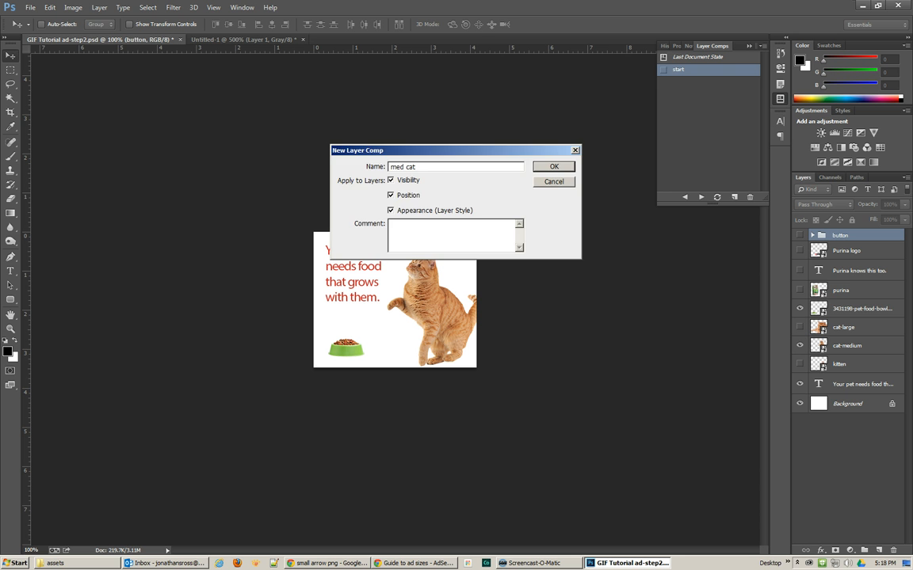
pyautogui.press('Return')
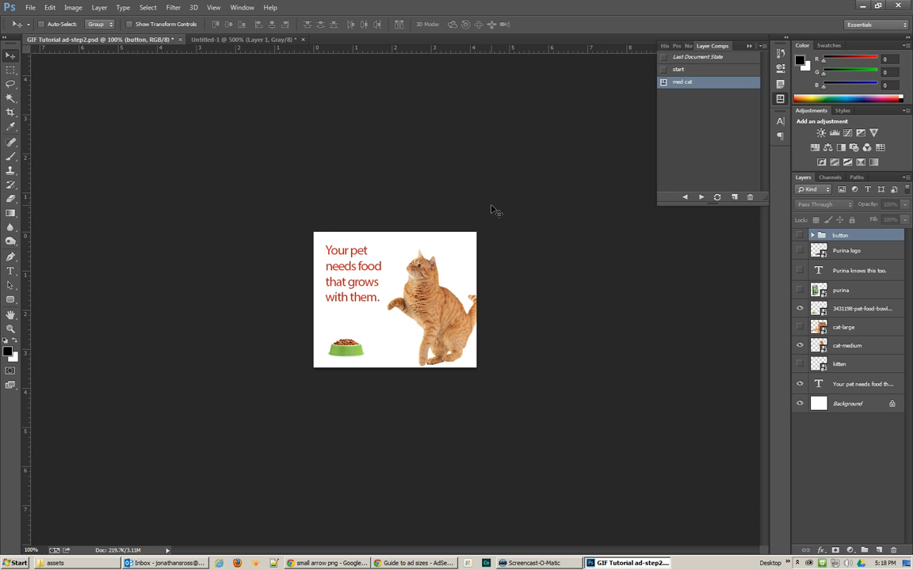
# Show the cat-large layer instead of cat-medium and save this state as a layer comp named large cat
pyautogui.click(799, 329)
pyautogui.click(799, 347)
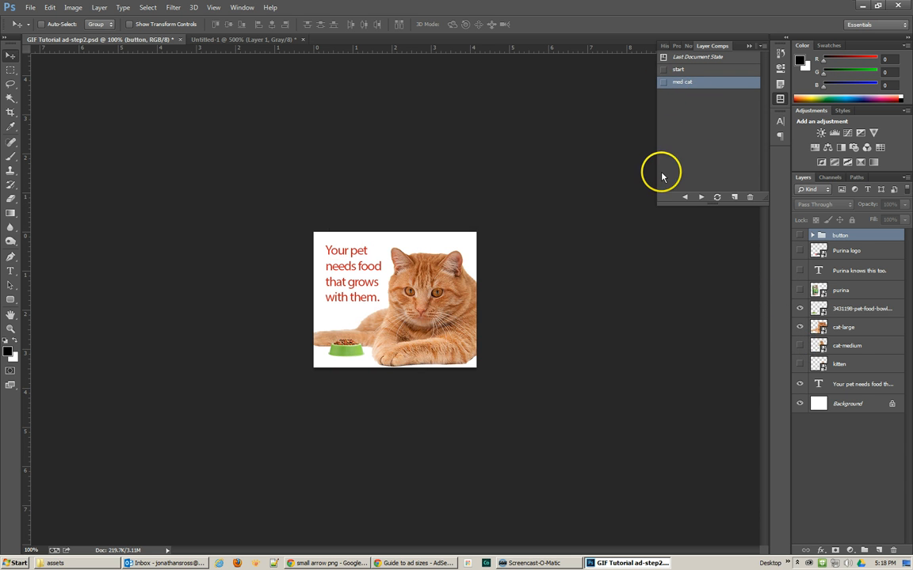
pyautogui.click(734, 198)
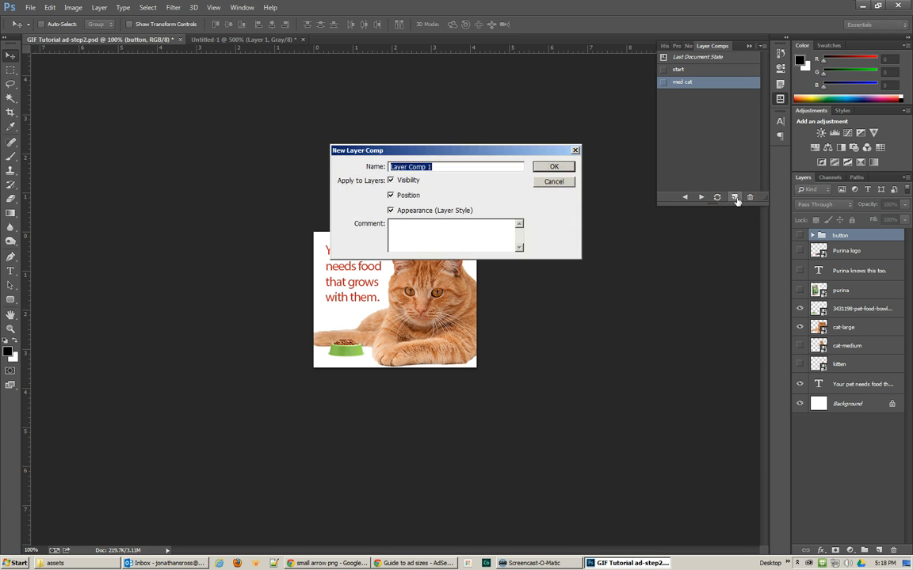
pyautogui.write('large cat')
pyautogui.press('Return')
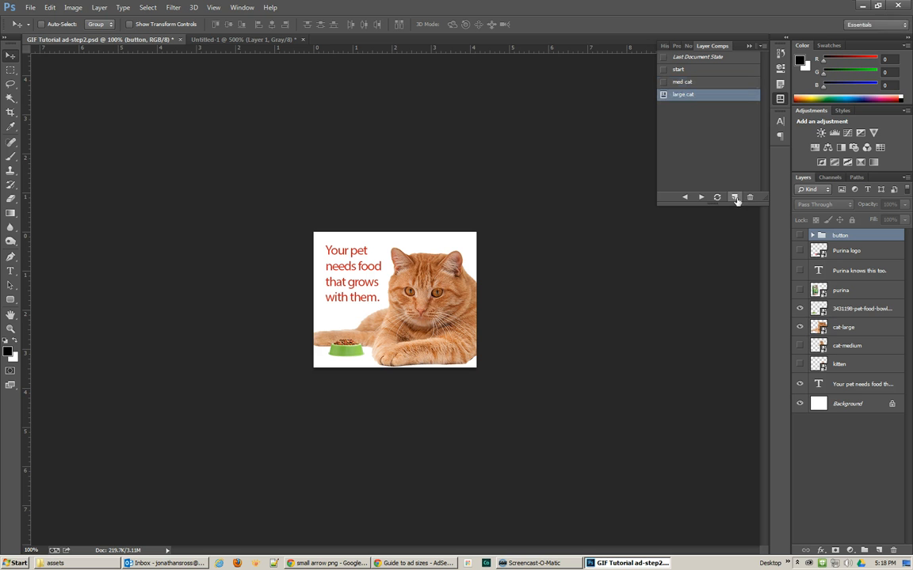
pyautogui.click(800, 309)
pyautogui.click(800, 290)
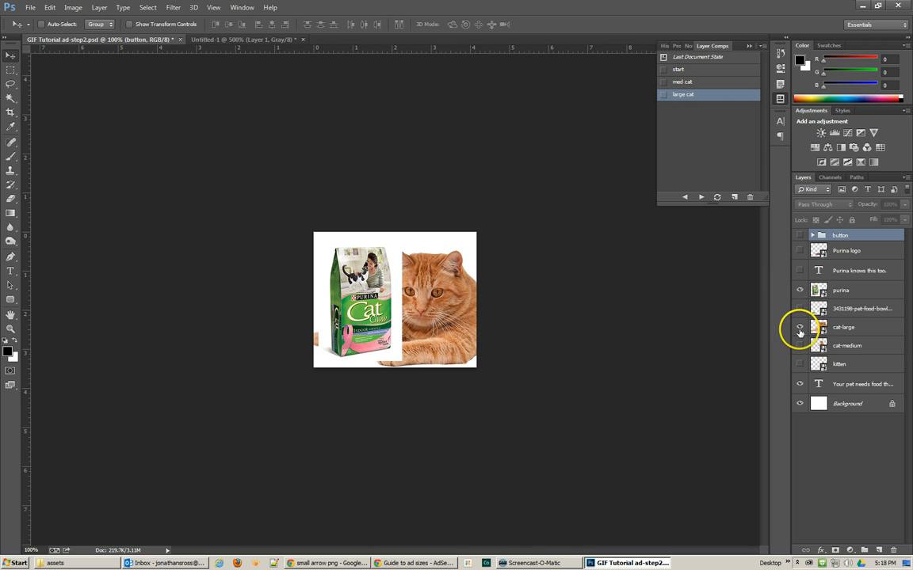
pyautogui.click(799, 327)
pyautogui.click(799, 326)
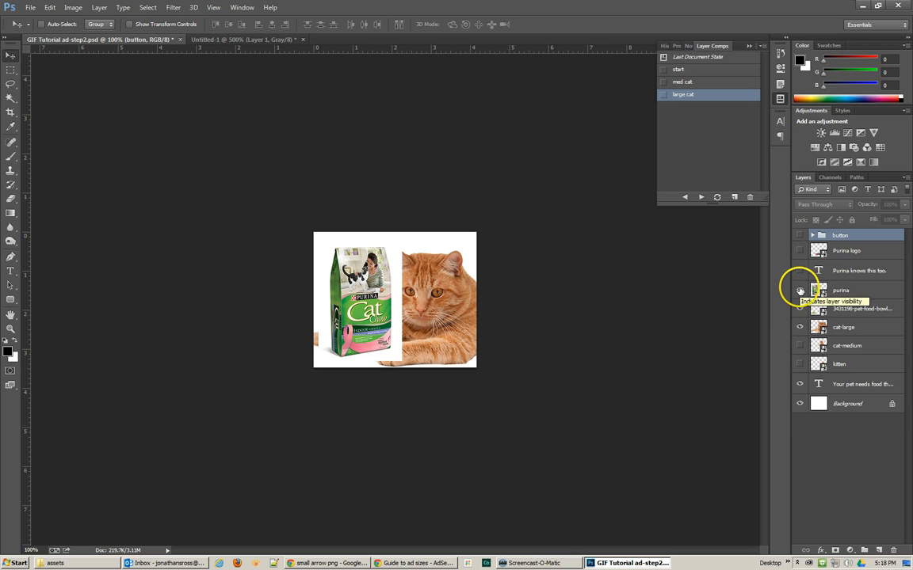
pyautogui.click(800, 291)
# Hide the pet-food-bowl and cat-large layers and show the purina, Purina knows this too. and Purina logo layers, keeping the button group hidden
pyautogui.click(800, 309)
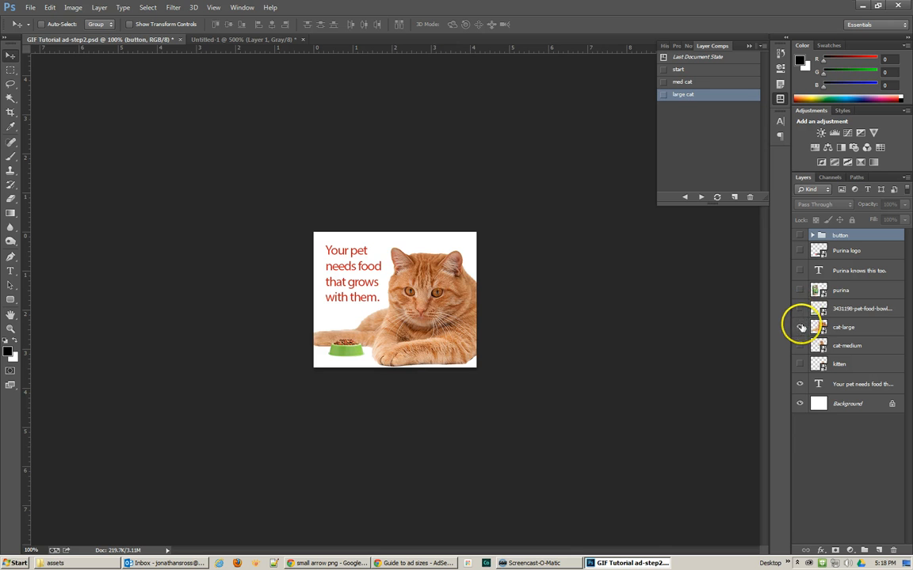
pyautogui.click(799, 326)
pyautogui.click(800, 291)
pyautogui.click(801, 271)
pyautogui.click(800, 250)
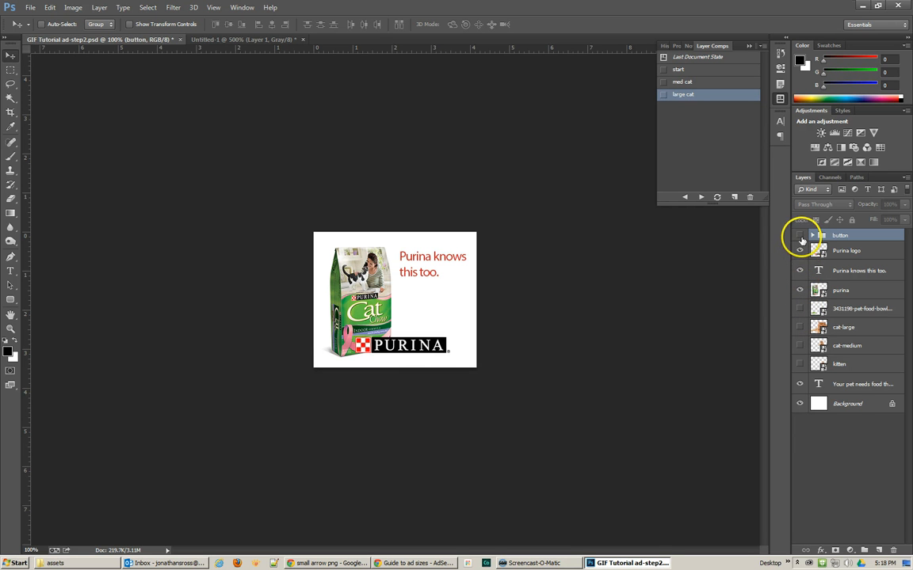
pyautogui.click(800, 235)
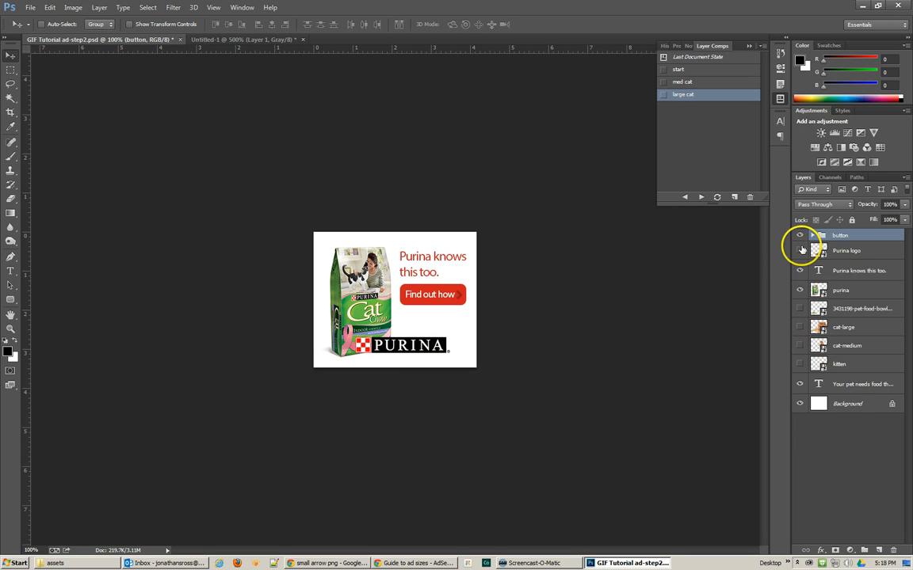
pyautogui.click(800, 251)
pyautogui.click(799, 235)
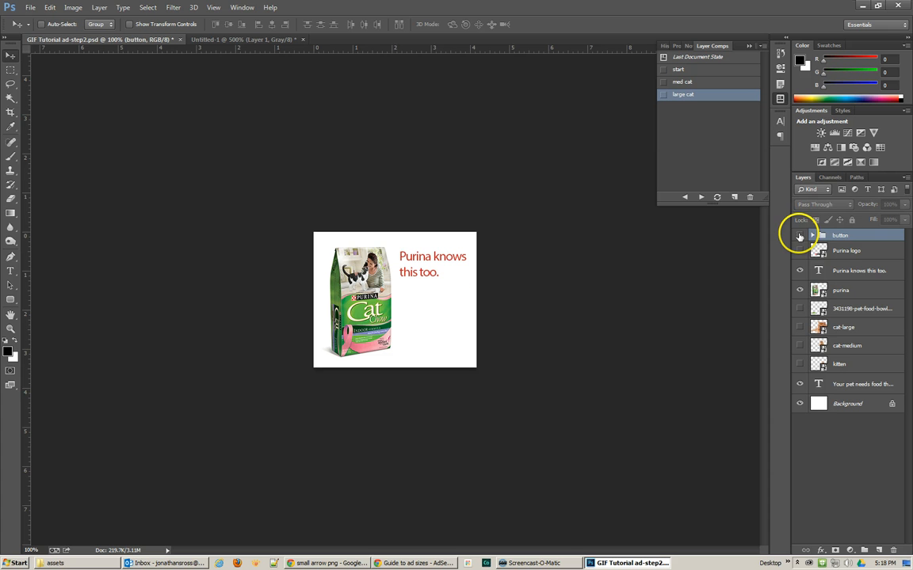
pyautogui.click(800, 252)
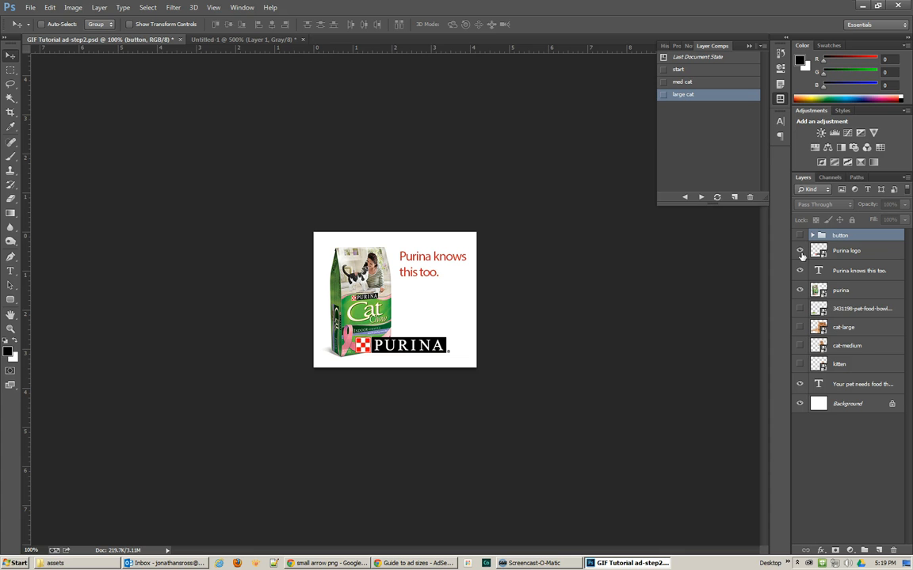
# Save the current layer state as a new layer comp named end1
pyautogui.click(733, 196)
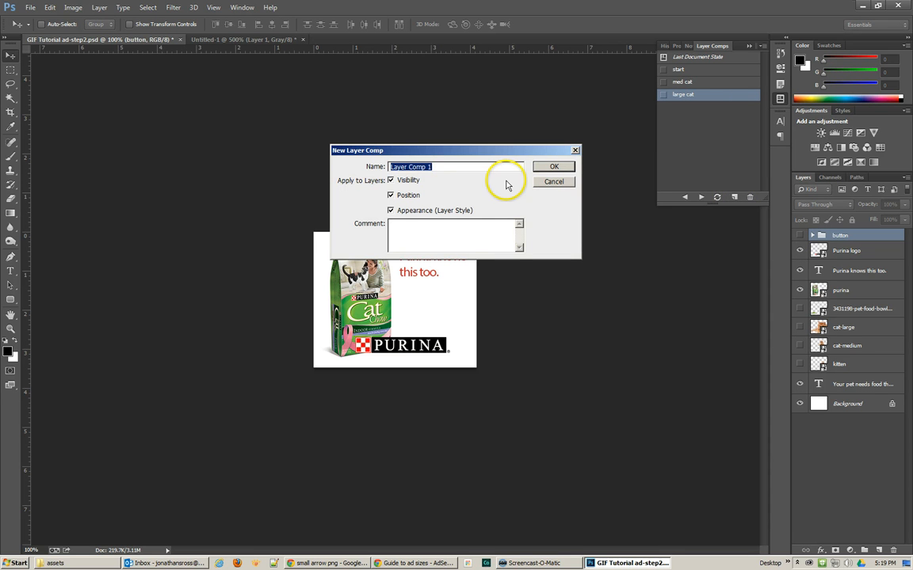
pyautogui.write('end1')
pyautogui.press('Return')
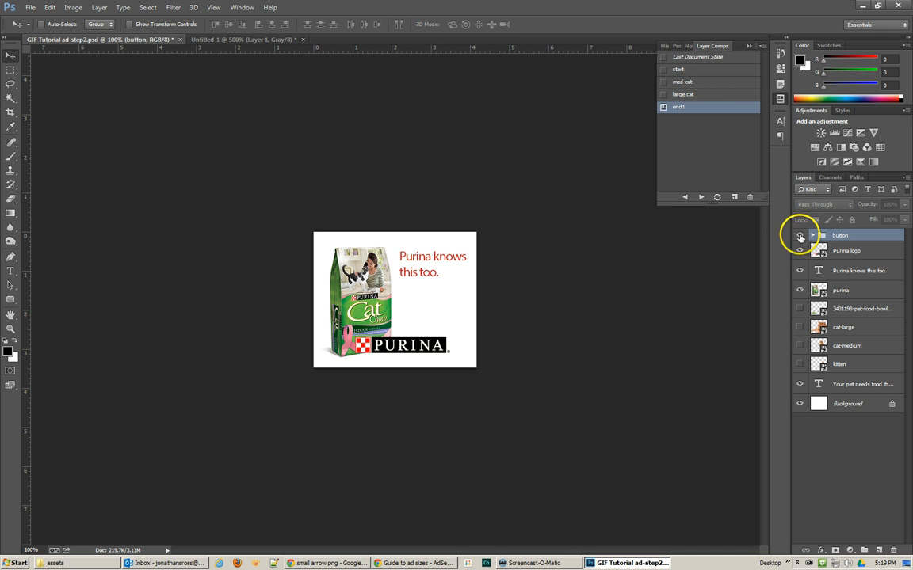
# Show the button group and save this state as a layer comp named end2
pyautogui.click(800, 236)
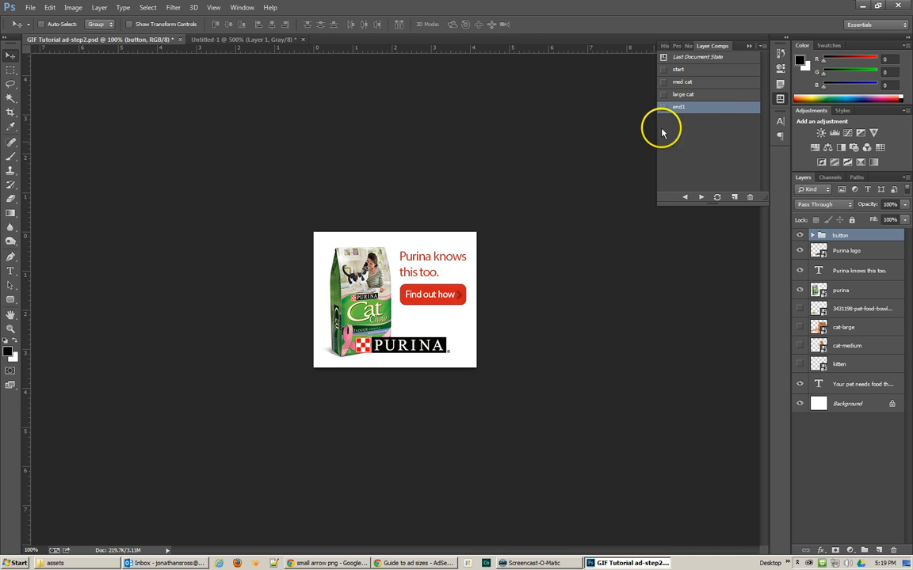
pyautogui.click(735, 198)
pyautogui.write('end2')
pyautogui.press('Return')
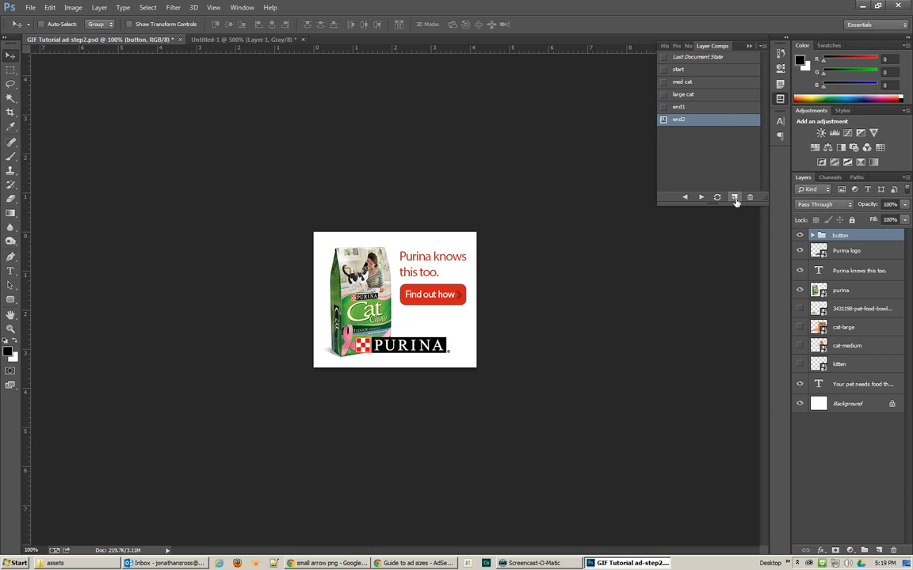
# Review the start, med cat, large cat, end1 and end2 layer comps by applying each in order
pyautogui.click(662, 70)
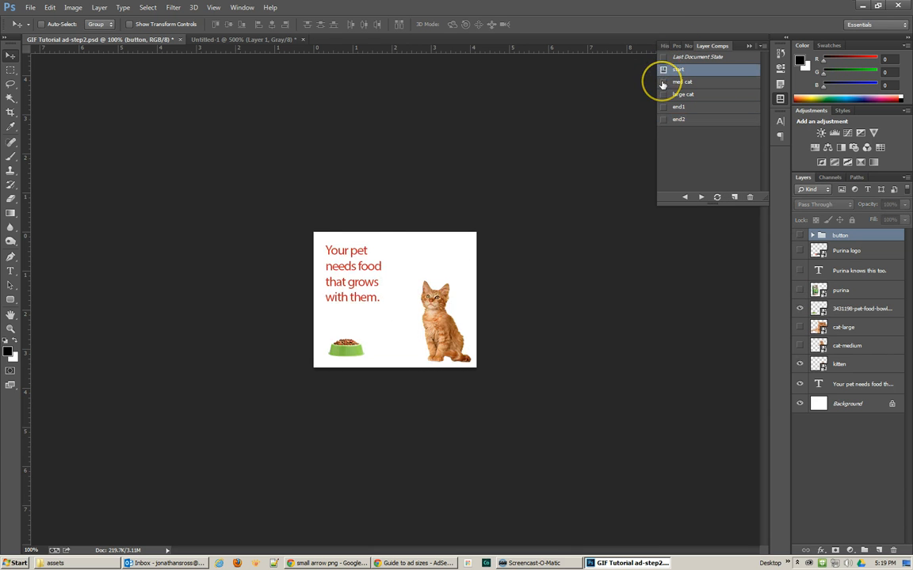
pyautogui.click(662, 82)
pyautogui.click(662, 95)
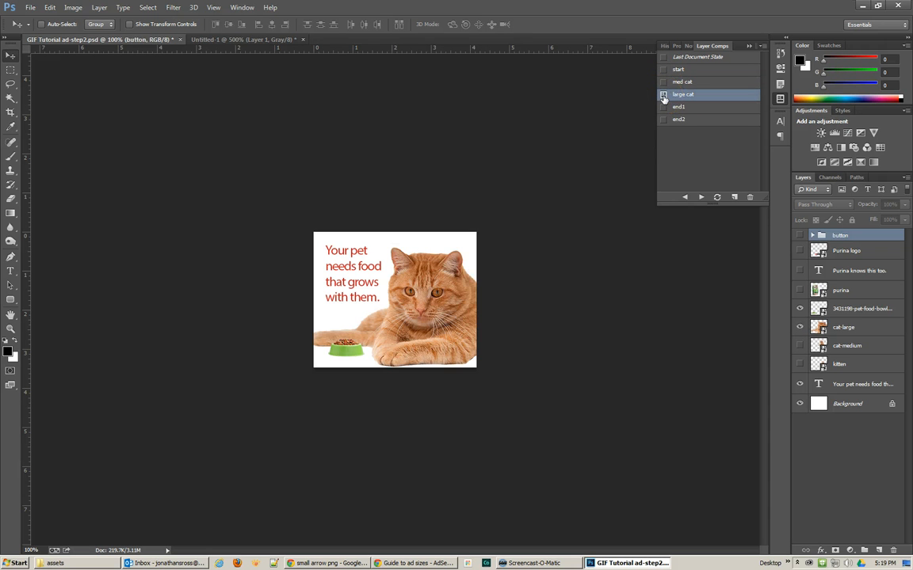
pyautogui.click(663, 108)
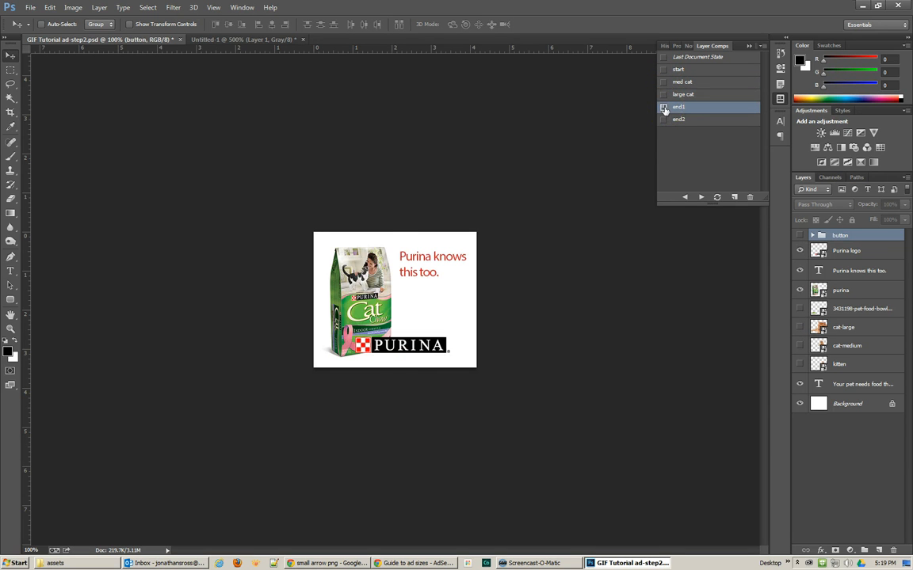
pyautogui.click(663, 120)
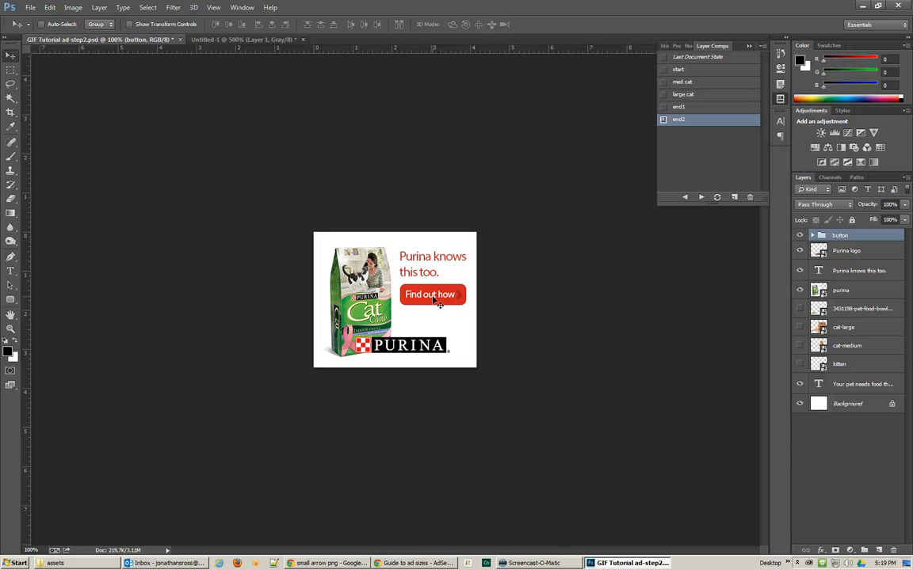
# Save the document as a new Photoshop file named GIF Tutorial ad-step3.psd, accepting the format options
pyautogui.click(31, 7)
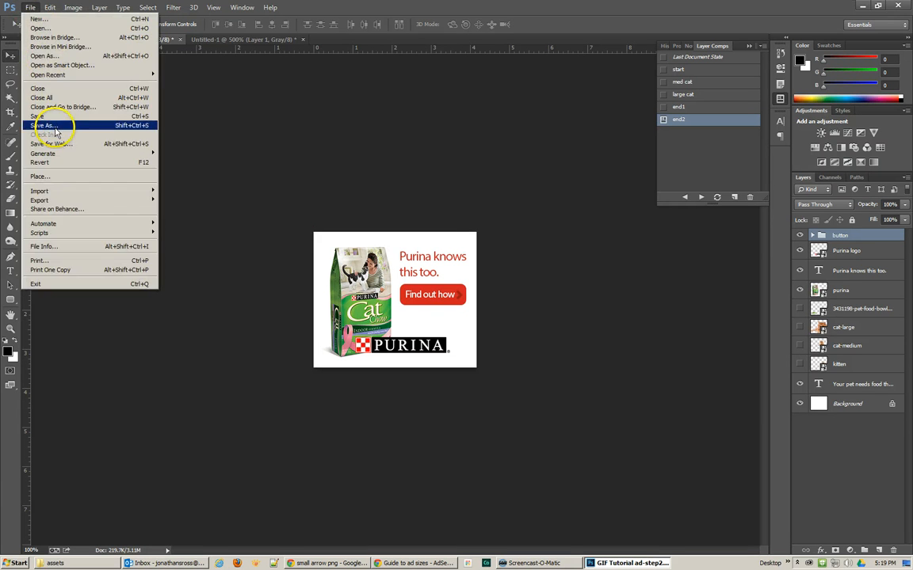
pyautogui.click(55, 128)
pyautogui.moveTo(122, 230); pyautogui.dragTo(127, 231)
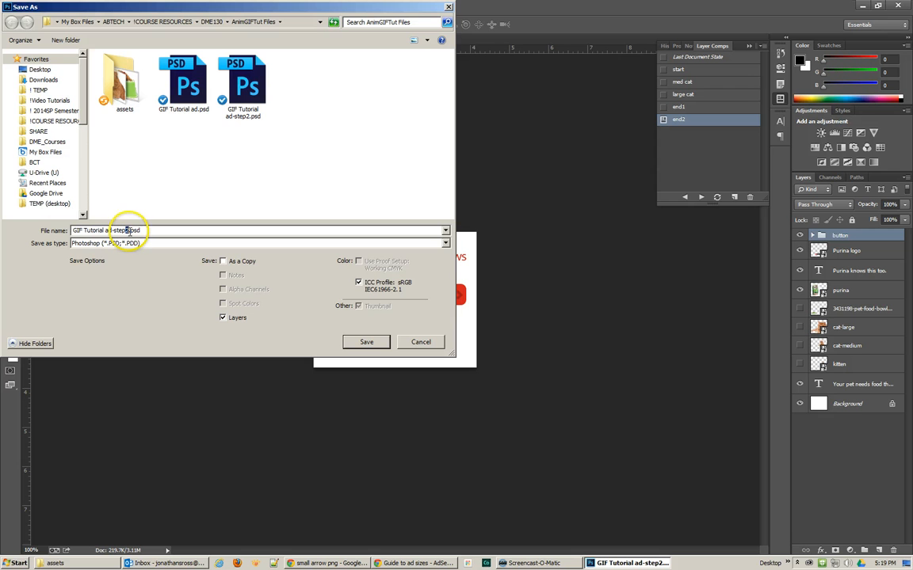
pyautogui.write('3')
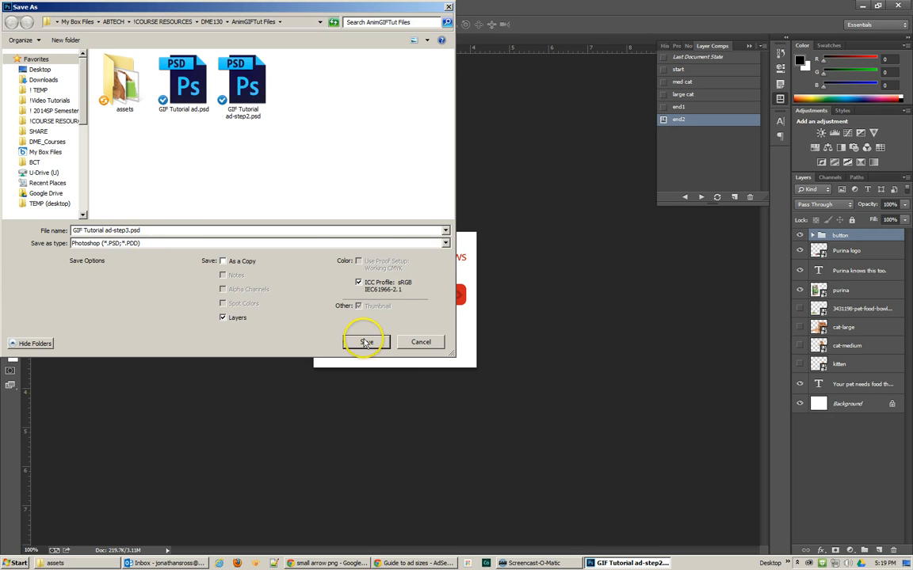
pyautogui.click(366, 342)
pyautogui.click(583, 172)
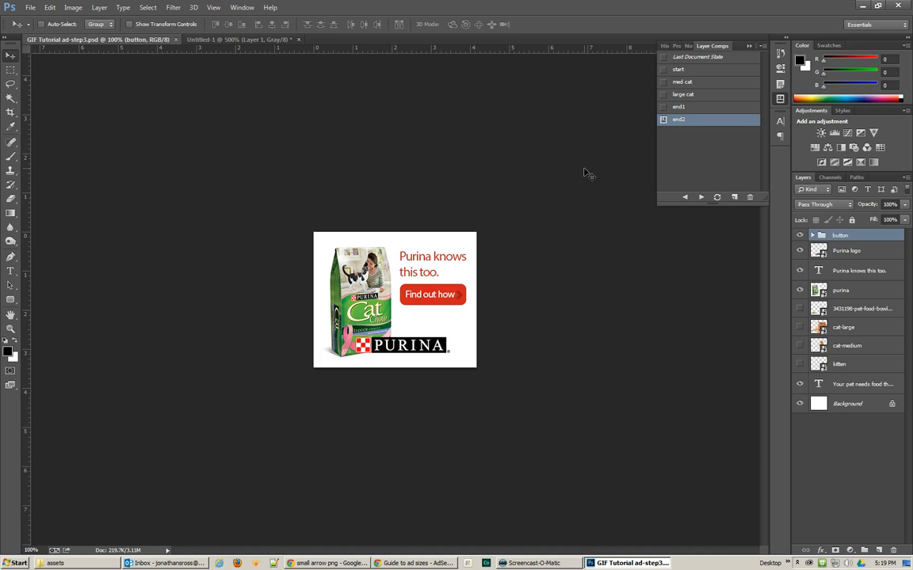
# Show the Timeline and create a frame animation in it
pyautogui.click(242, 7)
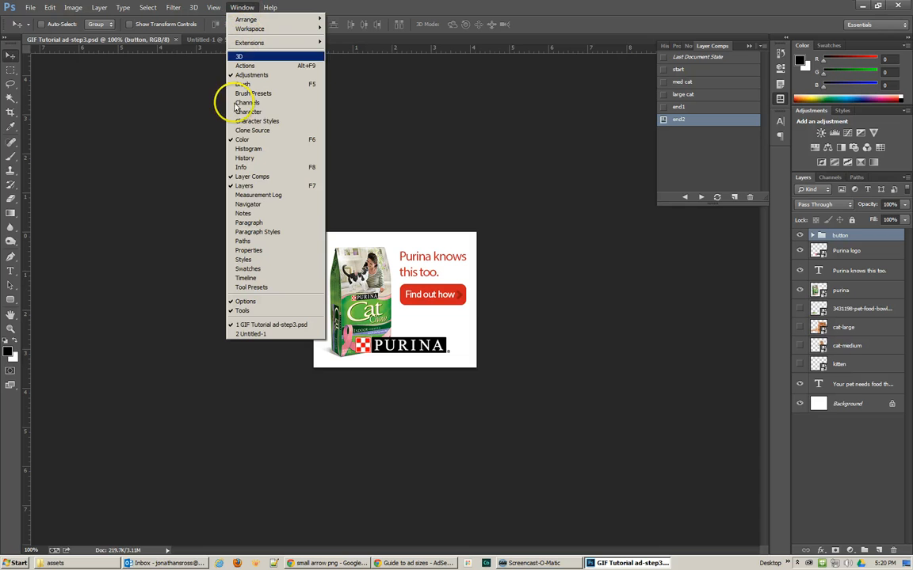
pyautogui.click(244, 278)
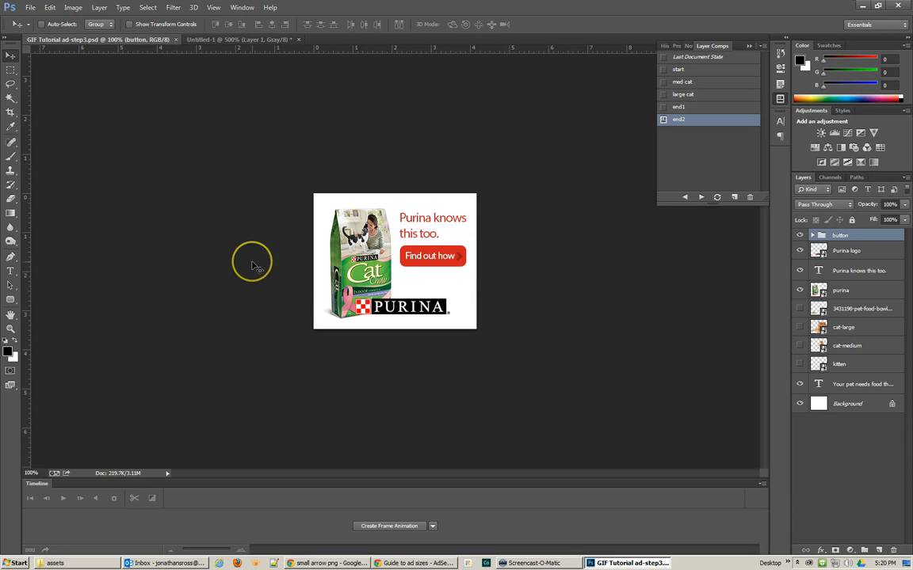
pyautogui.click(433, 526)
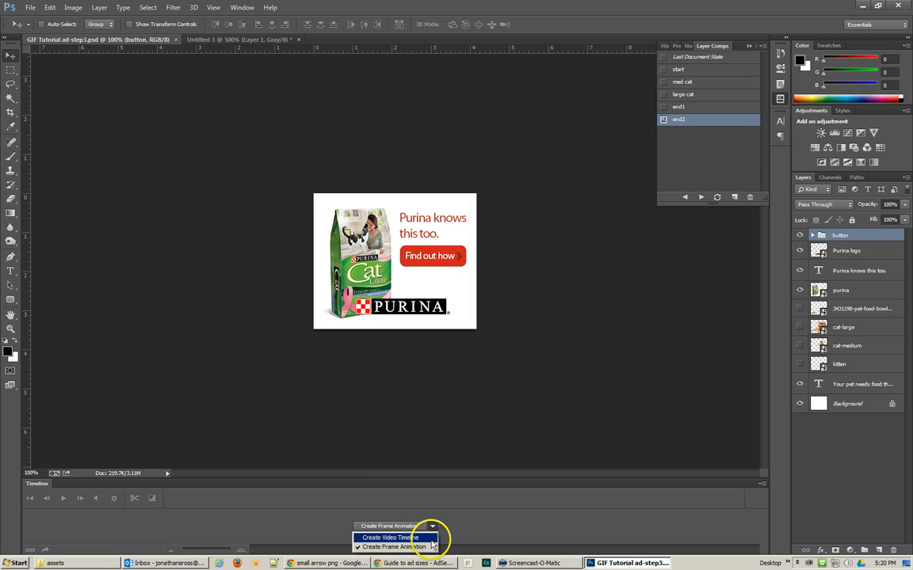
pyautogui.click(405, 547)
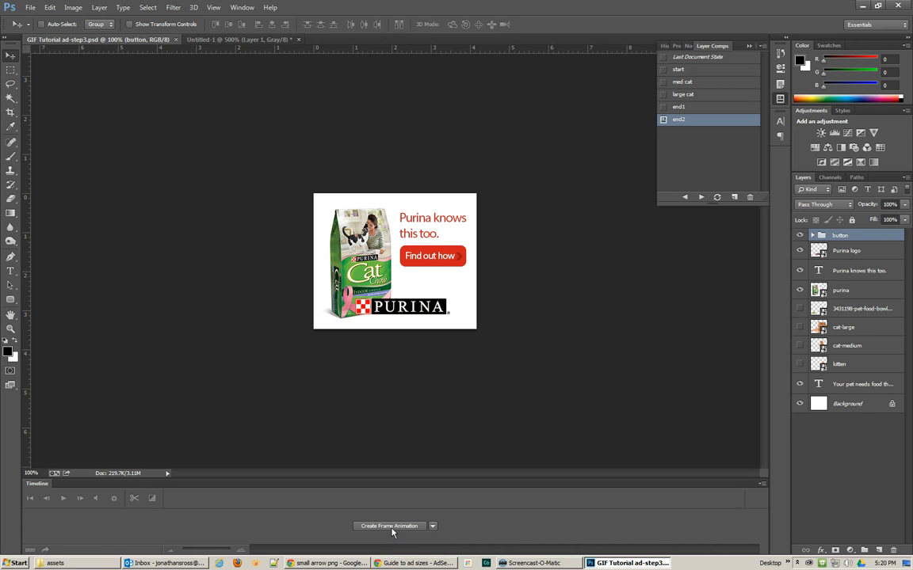
pyautogui.click(392, 527)
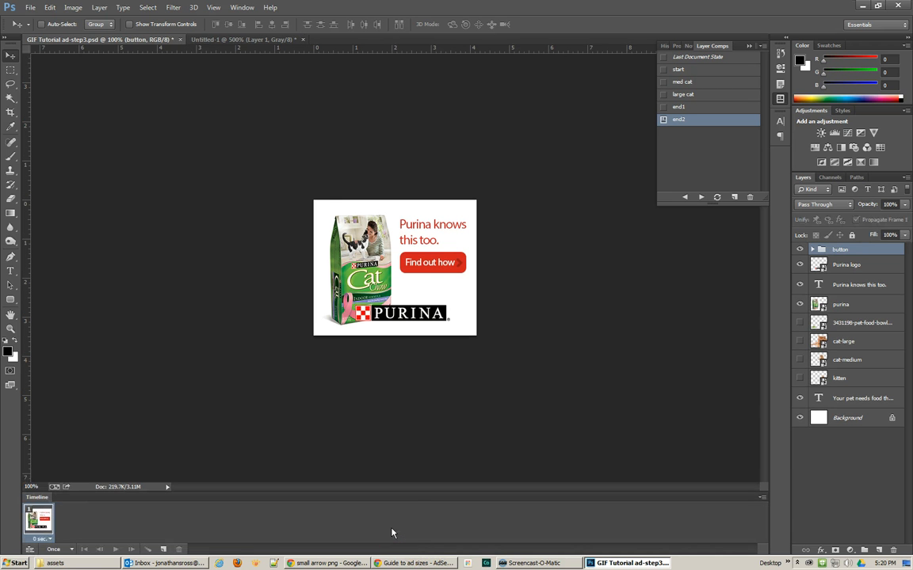
# Apply the start layer comp to the first frame, and add second and third frames showing med cat and large cat
pyautogui.click(664, 71)
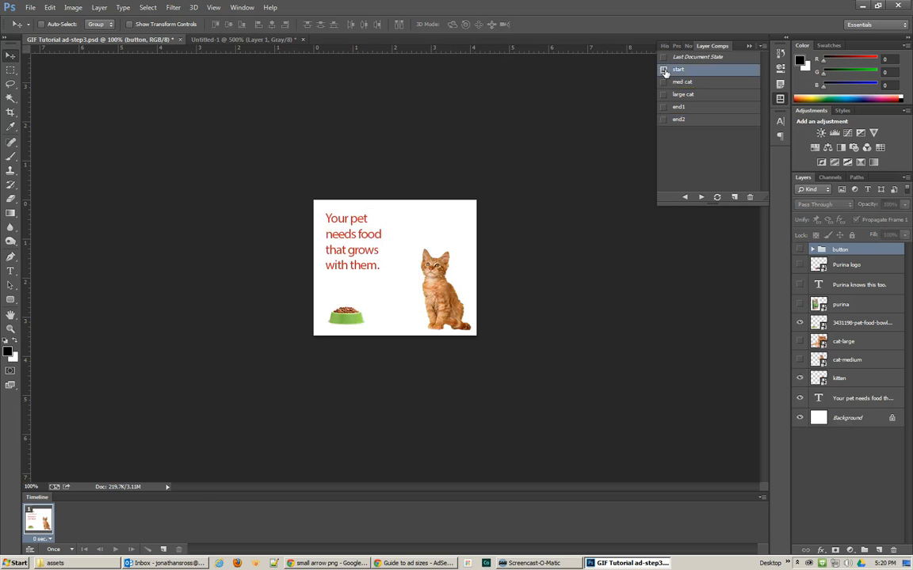
pyautogui.click(164, 549)
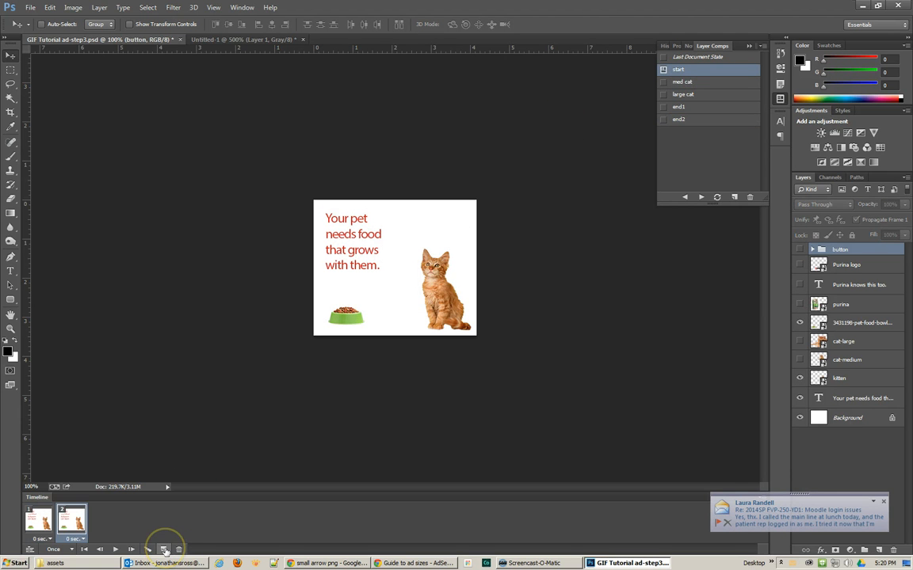
pyautogui.click(664, 83)
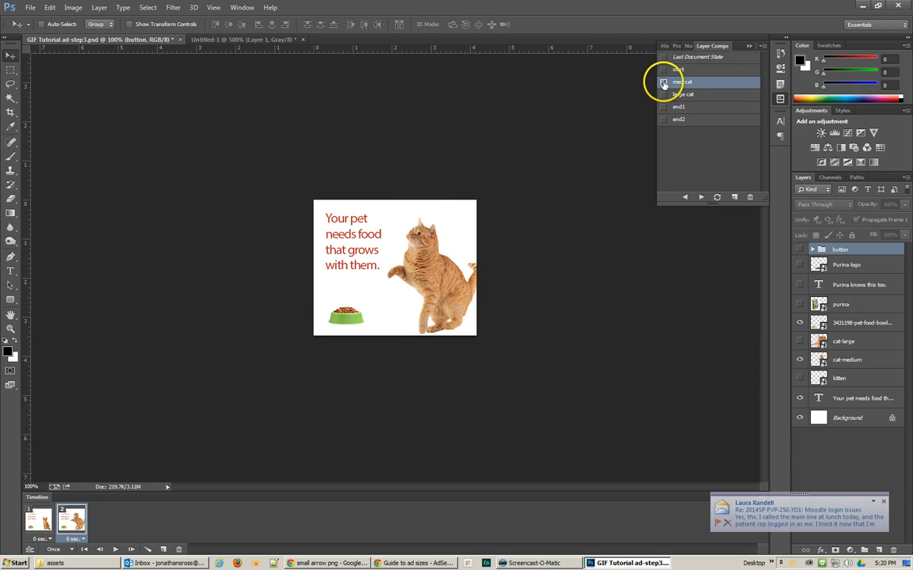
pyautogui.click(163, 549)
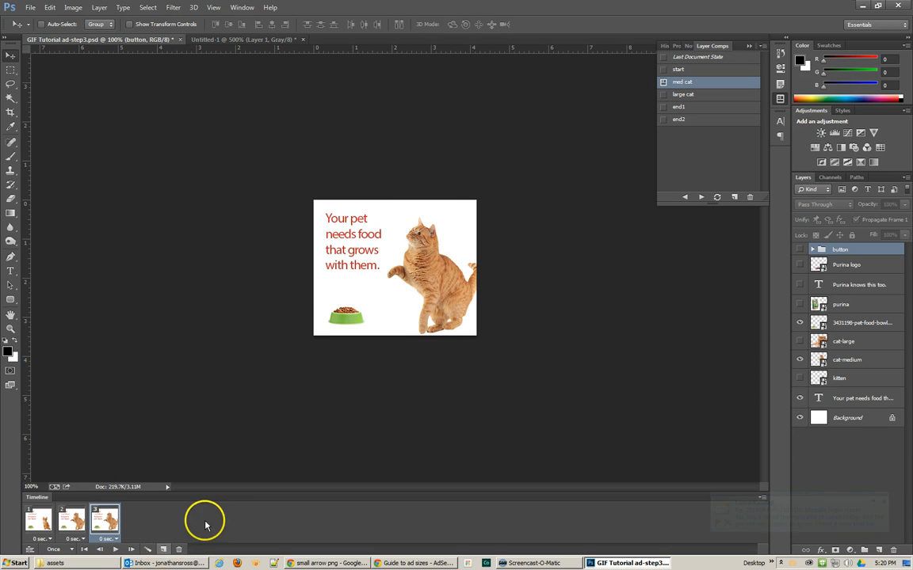
pyautogui.click(664, 95)
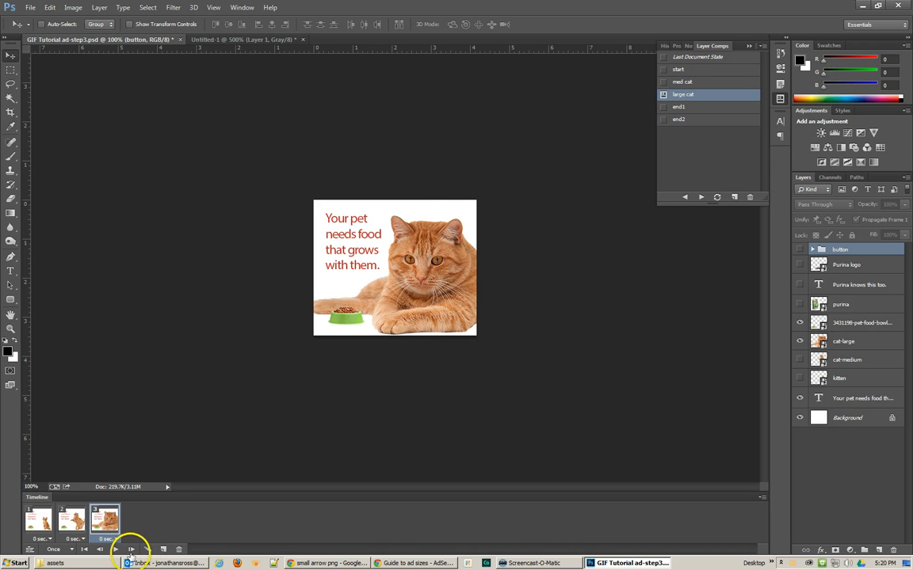
# Add a fourth frame showing the end1 layer comp and a fifth frame showing end2
pyautogui.click(162, 549)
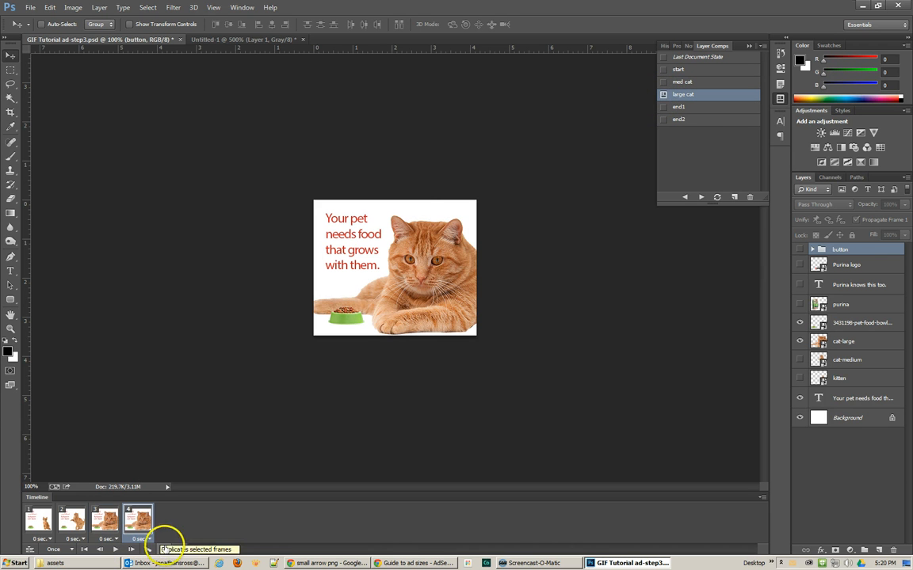
pyautogui.click(664, 109)
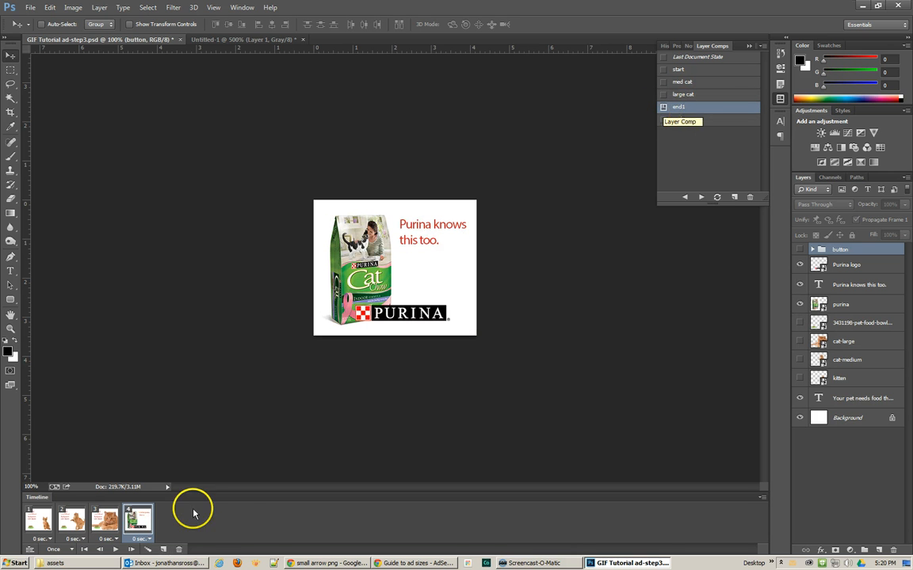
pyautogui.click(162, 549)
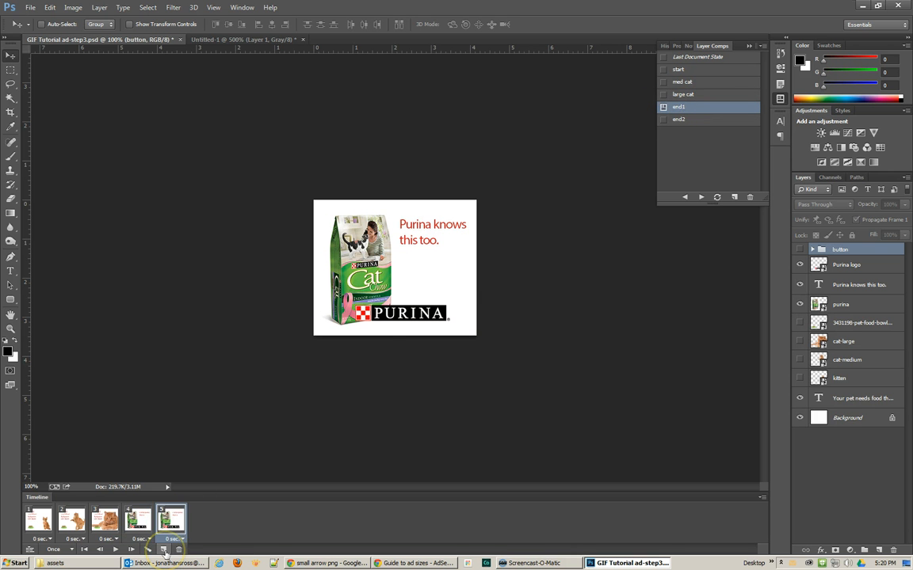
pyautogui.click(663, 120)
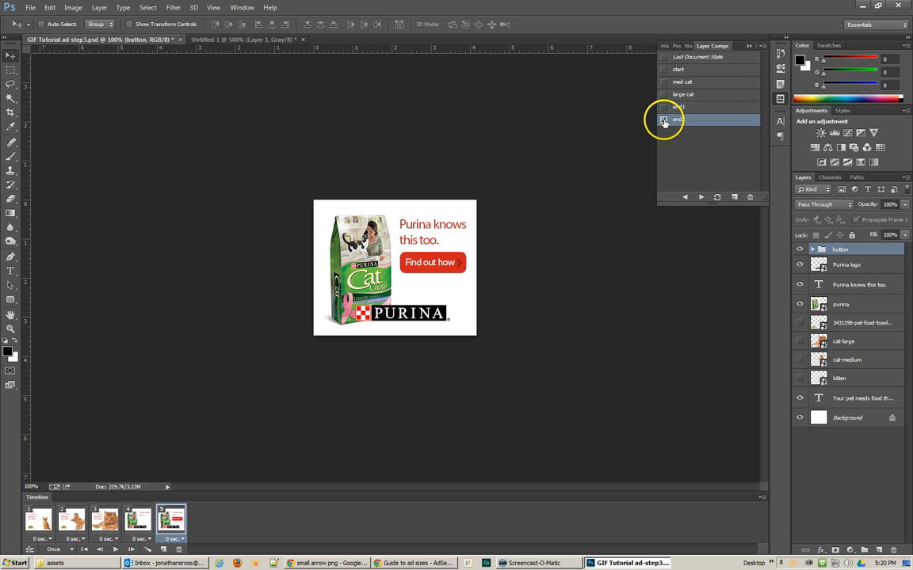
# Review the five animation frames in order, from the kitten to the final button frame
pyautogui.click(40, 522)
pyautogui.click(71, 519)
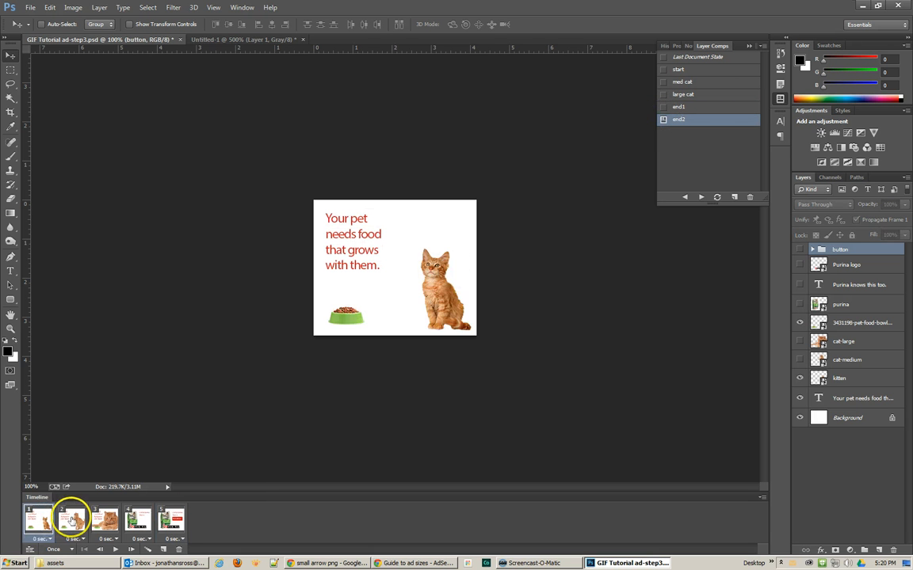
pyautogui.click(108, 521)
pyautogui.click(136, 520)
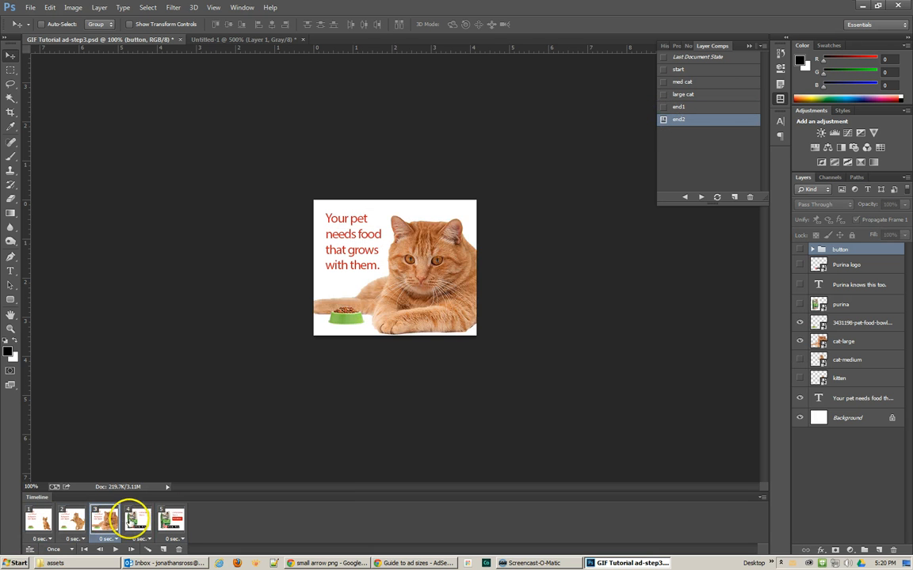
pyautogui.click(176, 523)
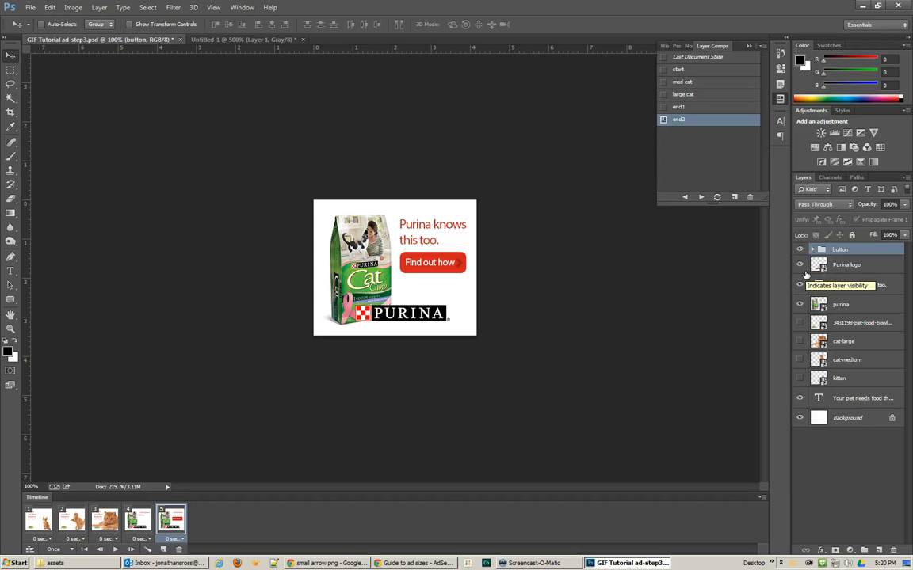
# Inspect the New Layer Comp options and the Tween parameters, cancelling both without applying anything
pyautogui.click(735, 197)
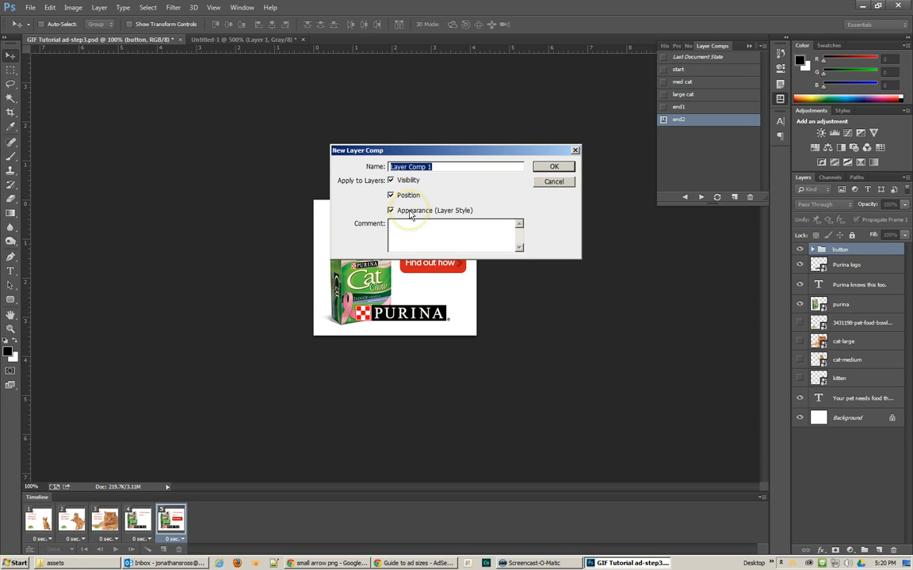
pyautogui.click(559, 181)
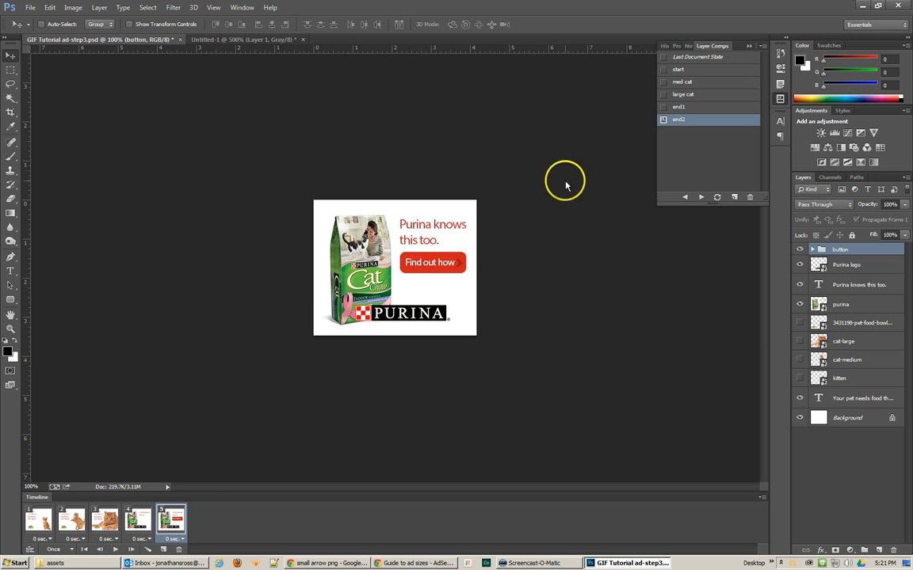
pyautogui.click(146, 551)
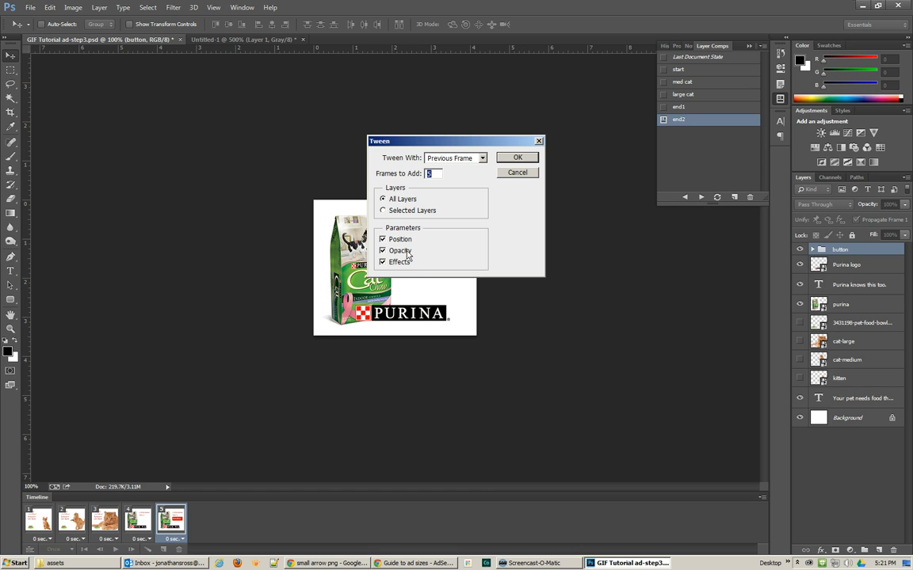
pyautogui.click(403, 265)
pyautogui.click(517, 173)
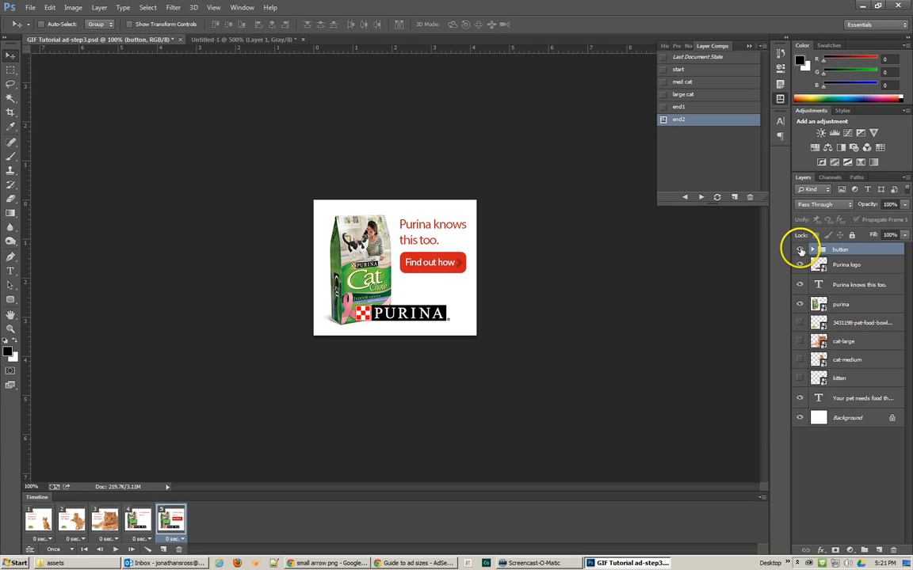
# Hide and show the button group in the fifth frame, and review frames one to four
pyautogui.click(800, 250)
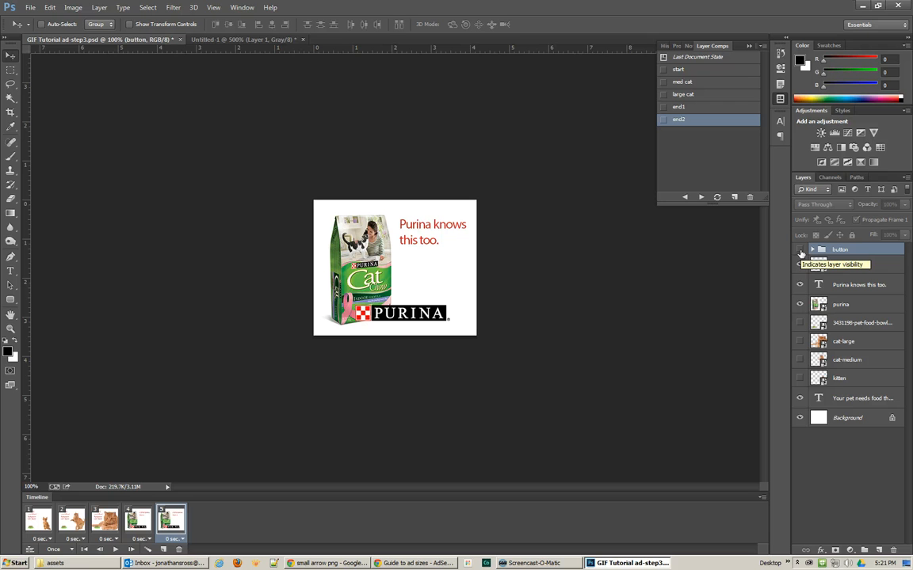
pyautogui.click(800, 250)
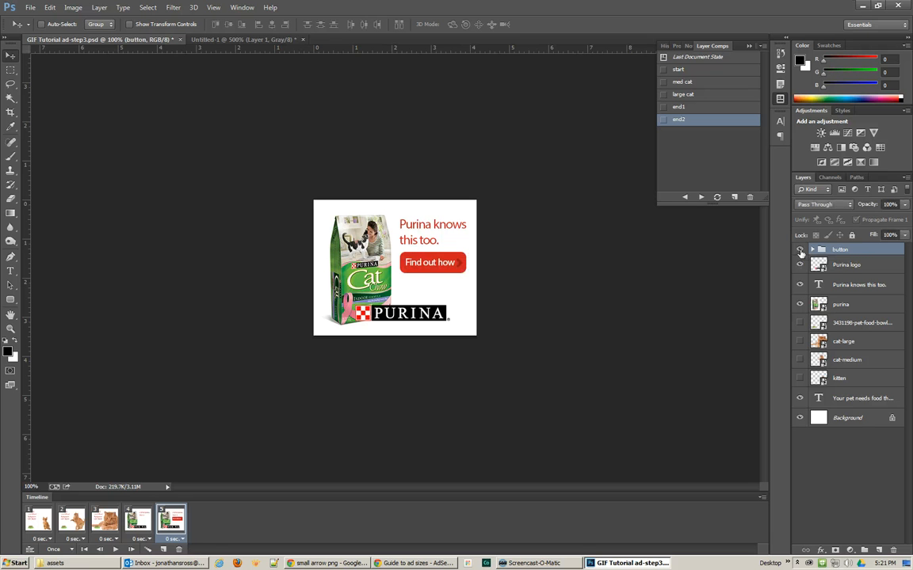
pyautogui.click(35, 521)
pyautogui.click(71, 522)
pyautogui.click(109, 522)
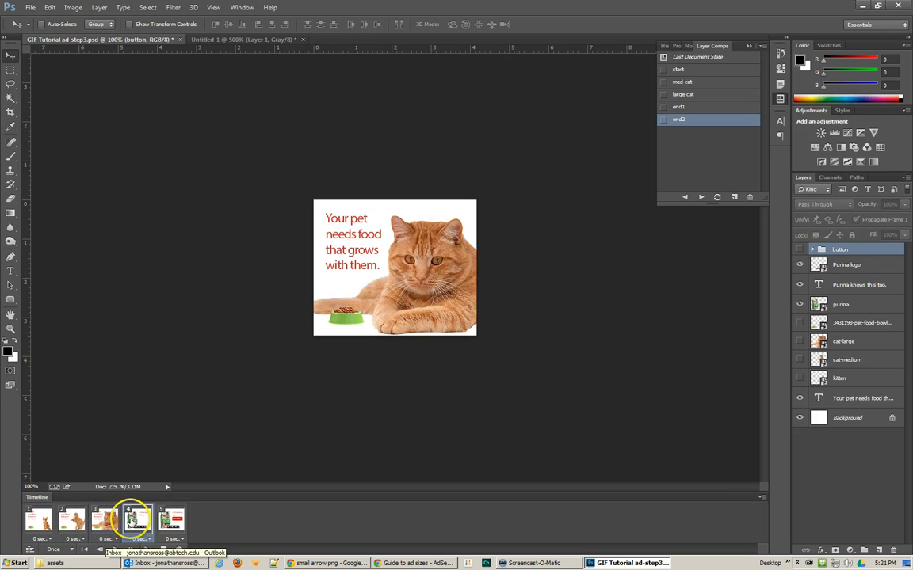
pyautogui.click(138, 521)
# Set the animation to loop Forever, and play it briefly before stopping it
pyautogui.click(55, 549)
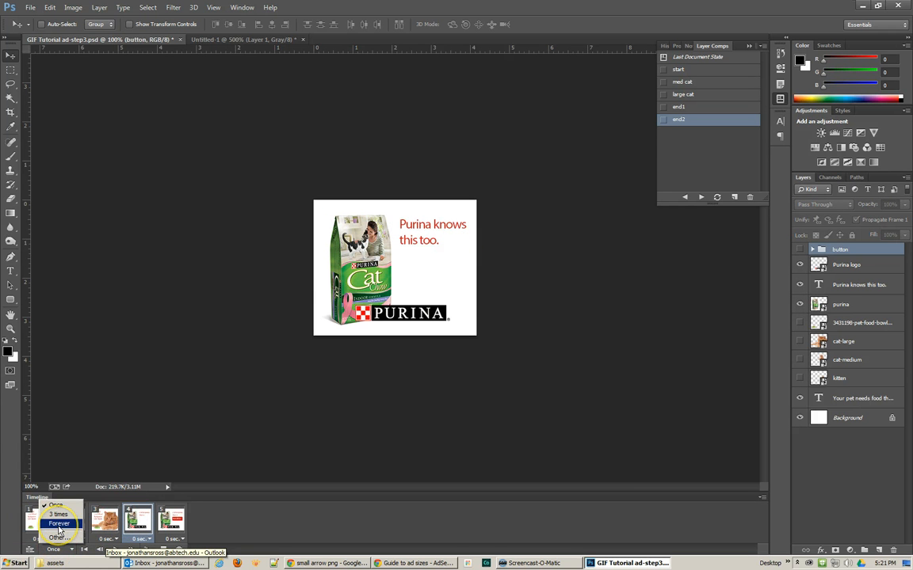
pyautogui.click(58, 530)
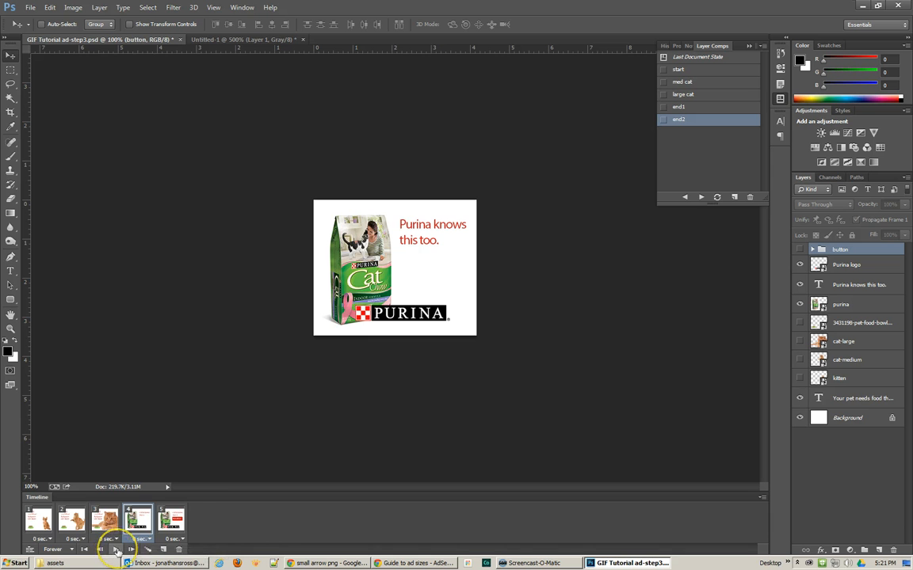
pyautogui.click(117, 550)
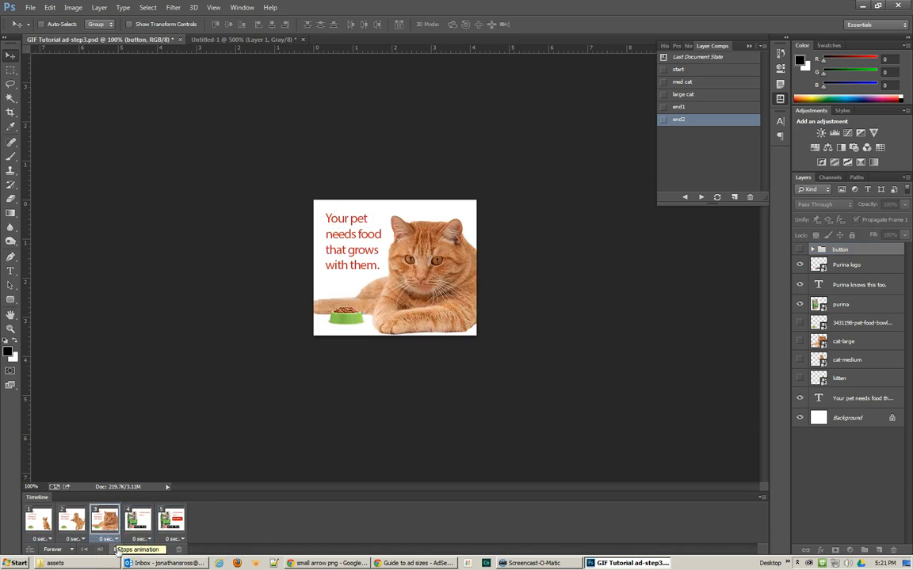
pyautogui.click(116, 550)
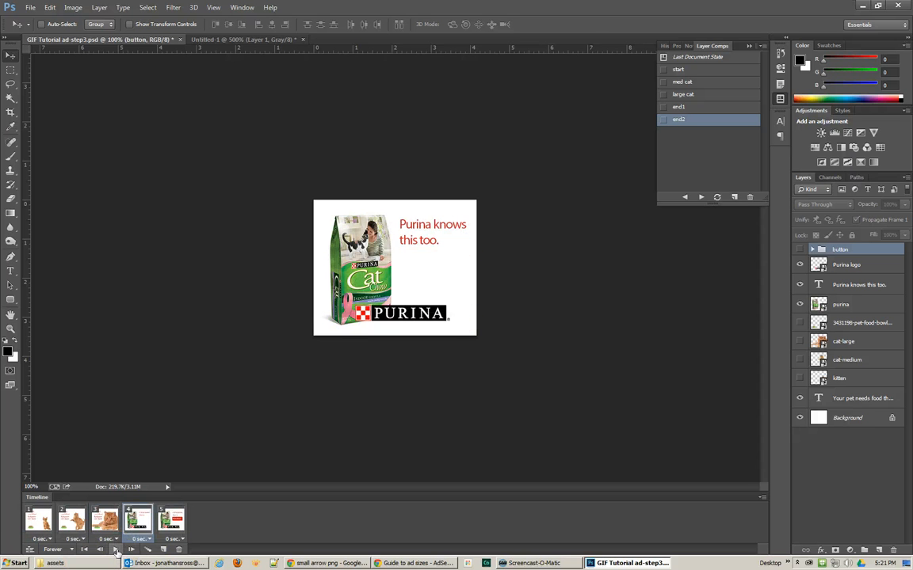
# Set the delay of all five frames to 0.2 seconds and play the animation
pyautogui.click(39, 523)
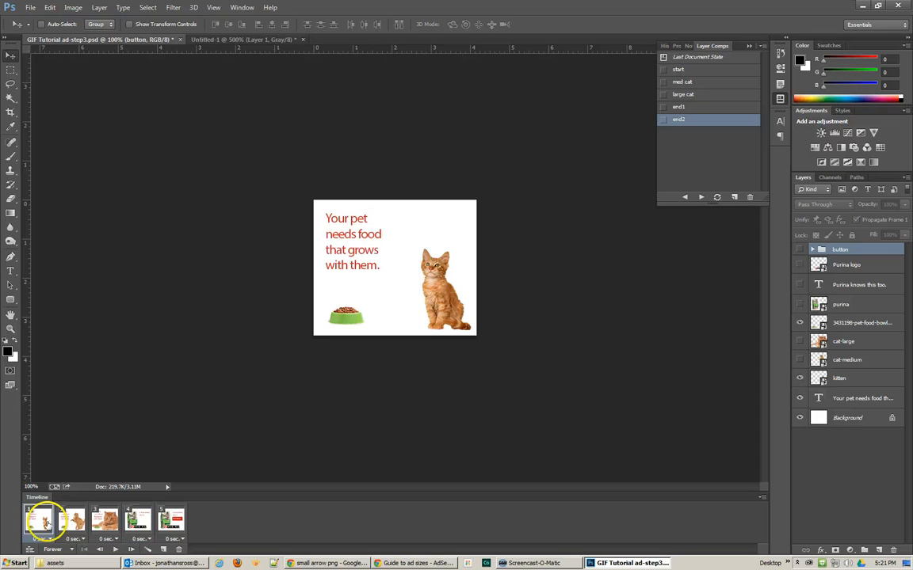
pyautogui.click(142, 525)
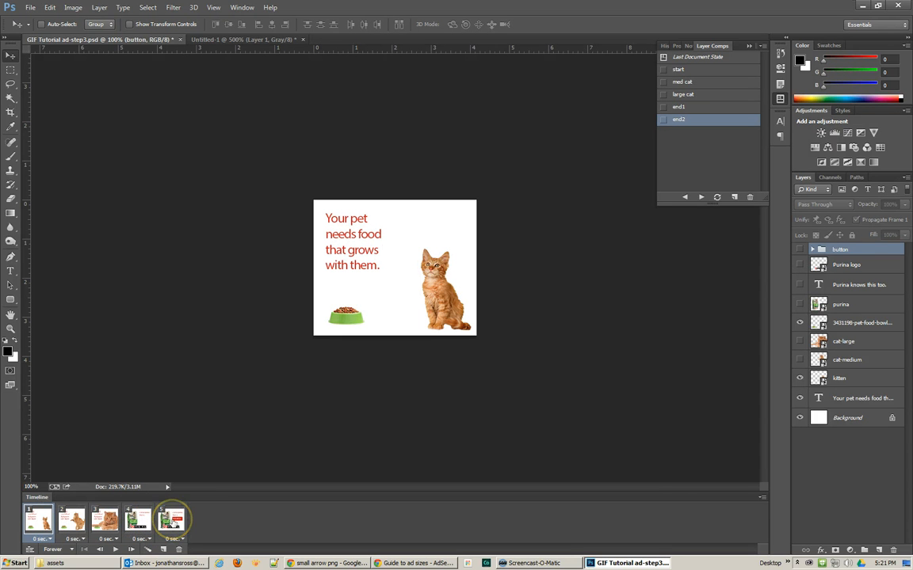
pyautogui.keyDown('shift'); pyautogui.click(170, 523); pyautogui.keyUp('shift')
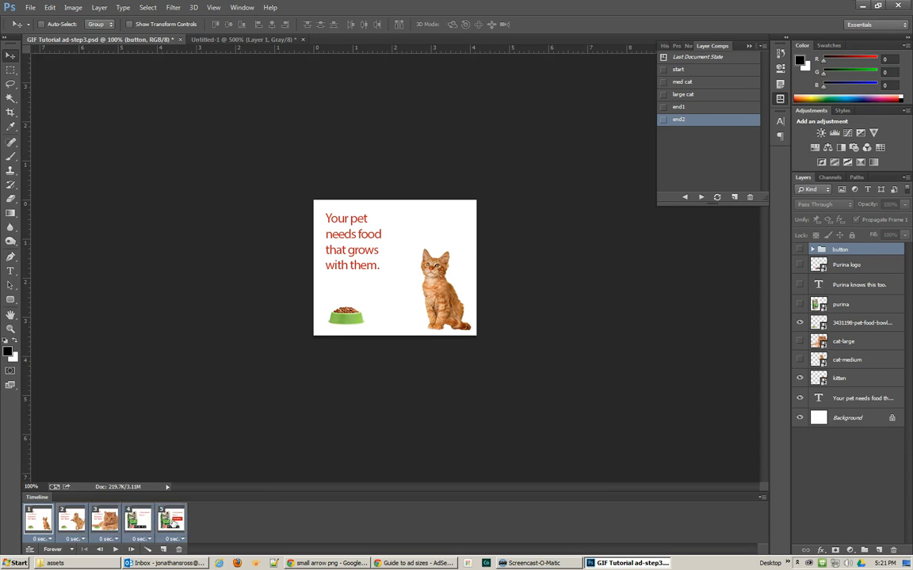
pyautogui.click(180, 540)
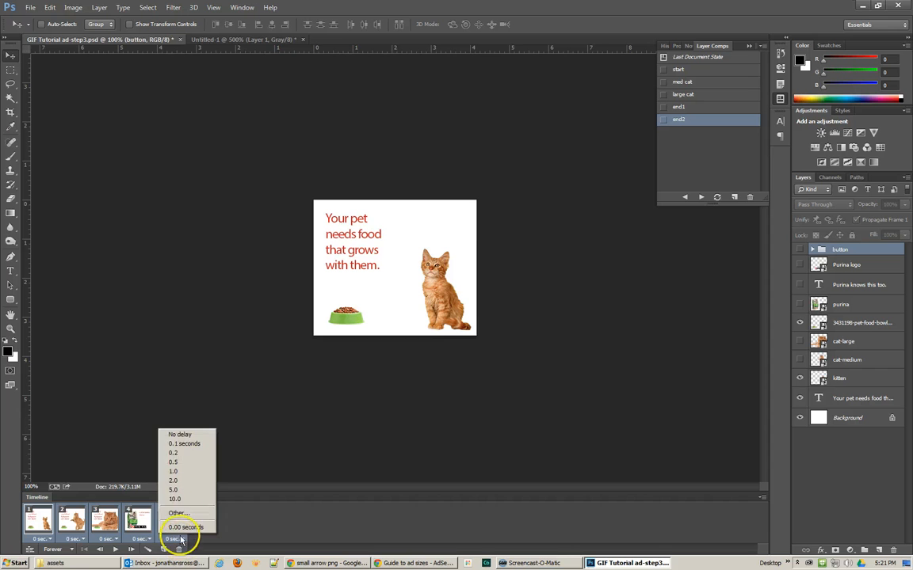
pyautogui.click(180, 454)
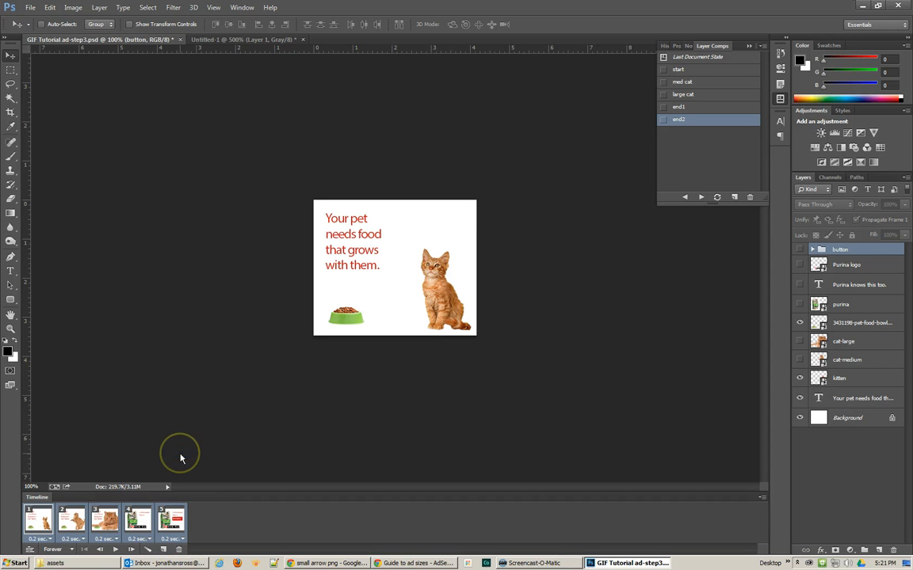
pyautogui.click(114, 550)
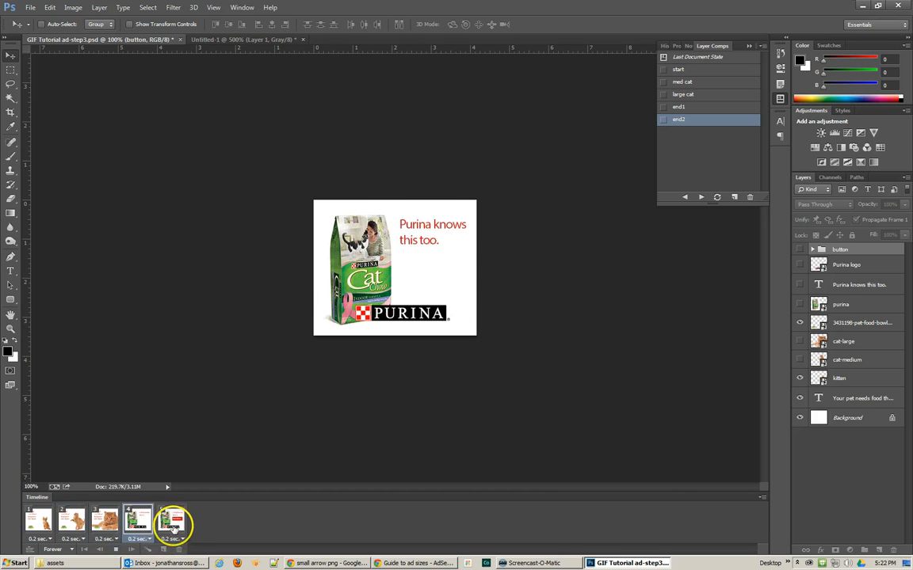
# Set the delay of all five frames to 1.0 second and play the animation
pyautogui.keyDown('shift'); pyautogui.click(41, 520); pyautogui.keyUp('shift')
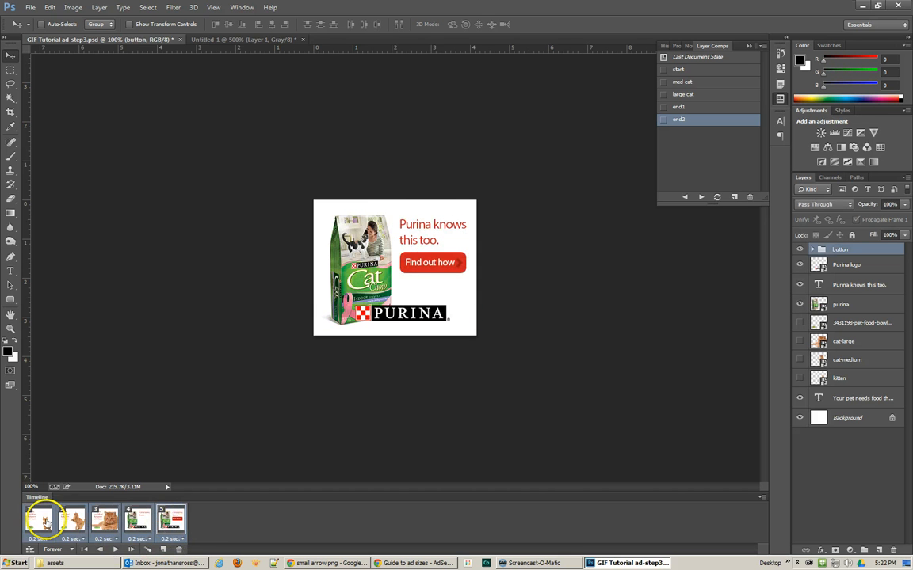
pyautogui.click(181, 539)
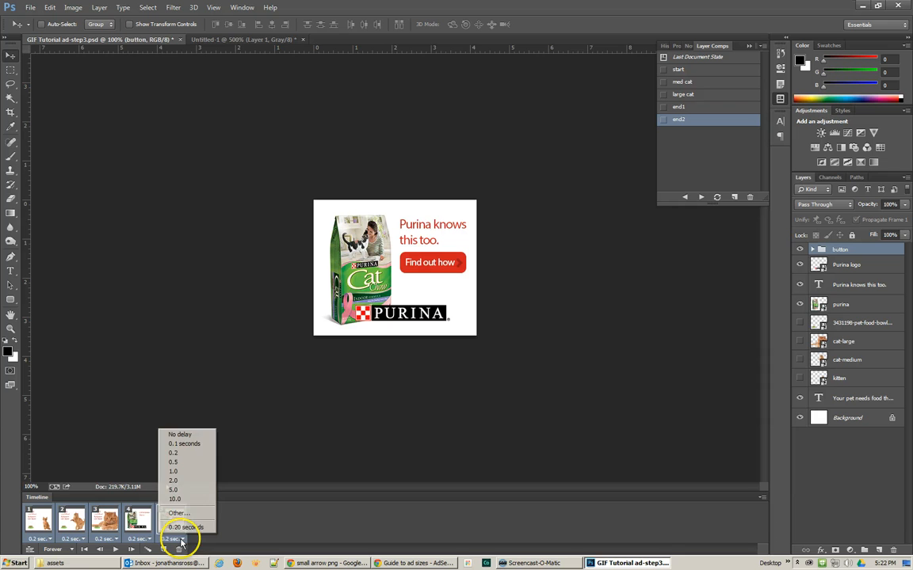
pyautogui.click(181, 472)
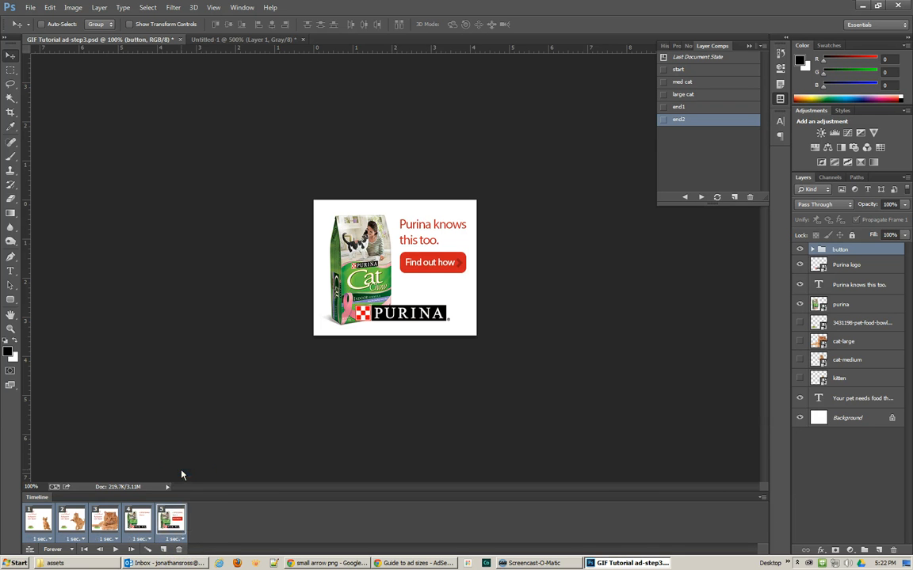
pyautogui.click(115, 550)
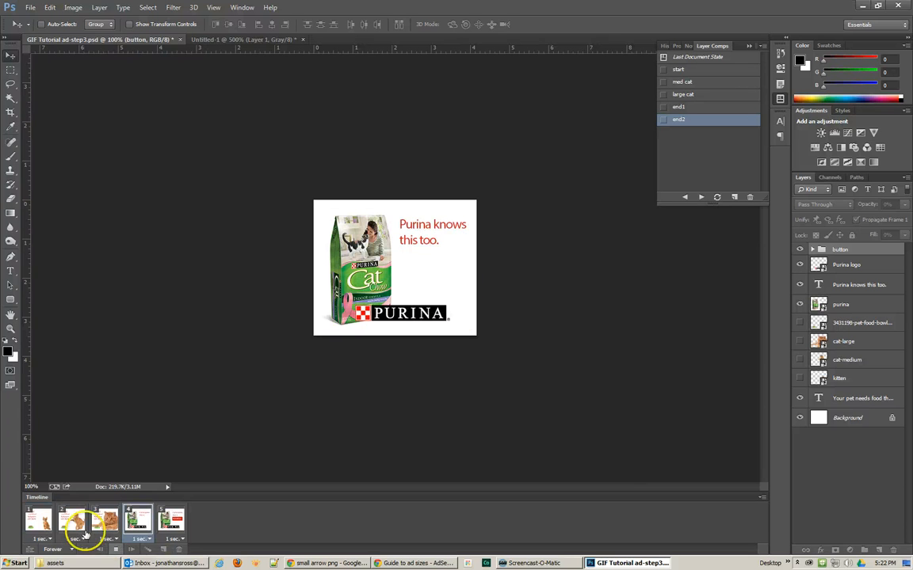
# Stop playback and set the delay of the first frame to 2.0 seconds
pyautogui.click(42, 523)
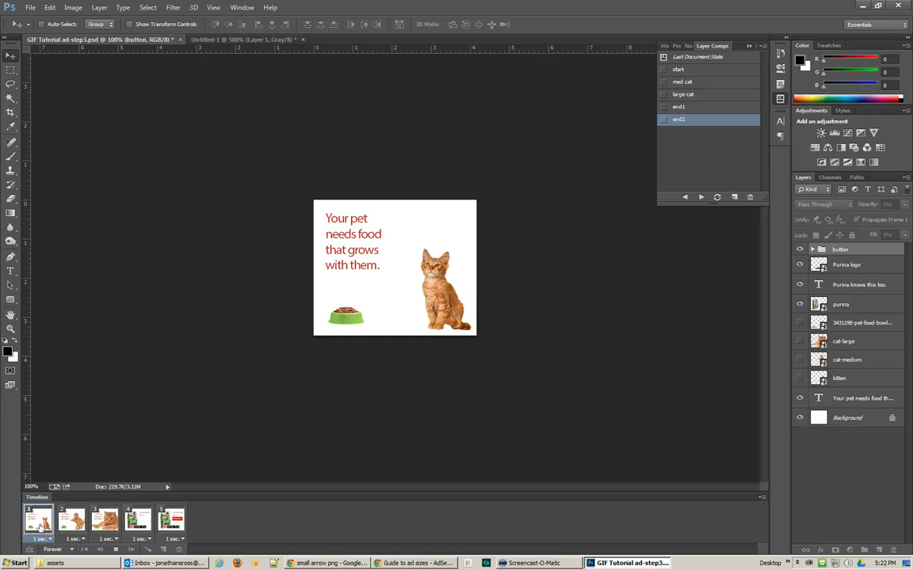
pyautogui.click(39, 539)
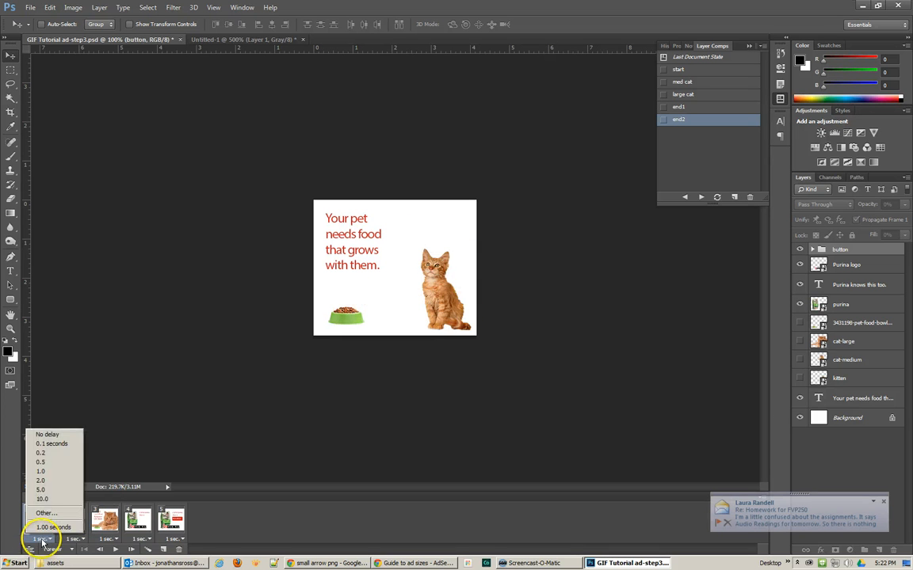
pyautogui.click(41, 481)
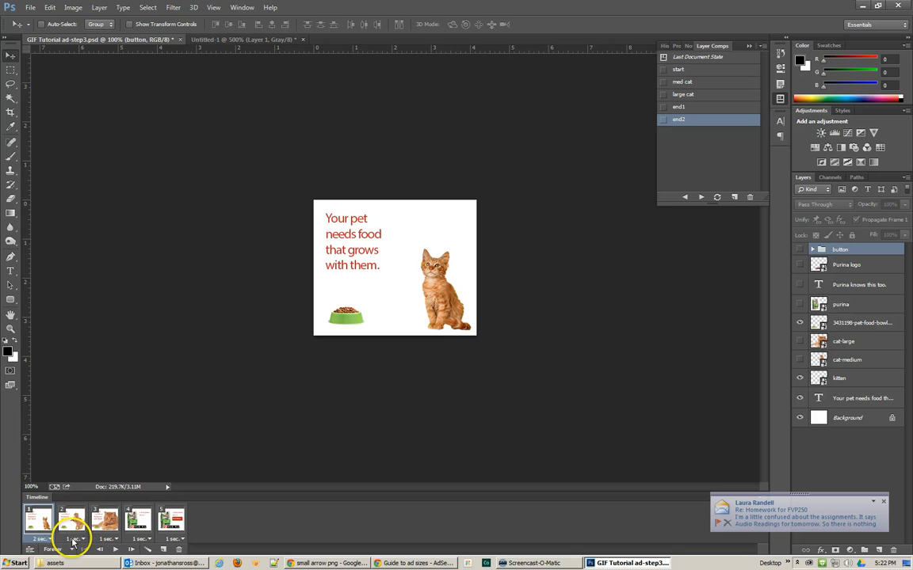
# Set the third frame's delay to 2.0 seconds and the first frame's delay to 1.0 second
pyautogui.click(73, 541)
pyautogui.click(106, 540)
pyautogui.click(105, 523)
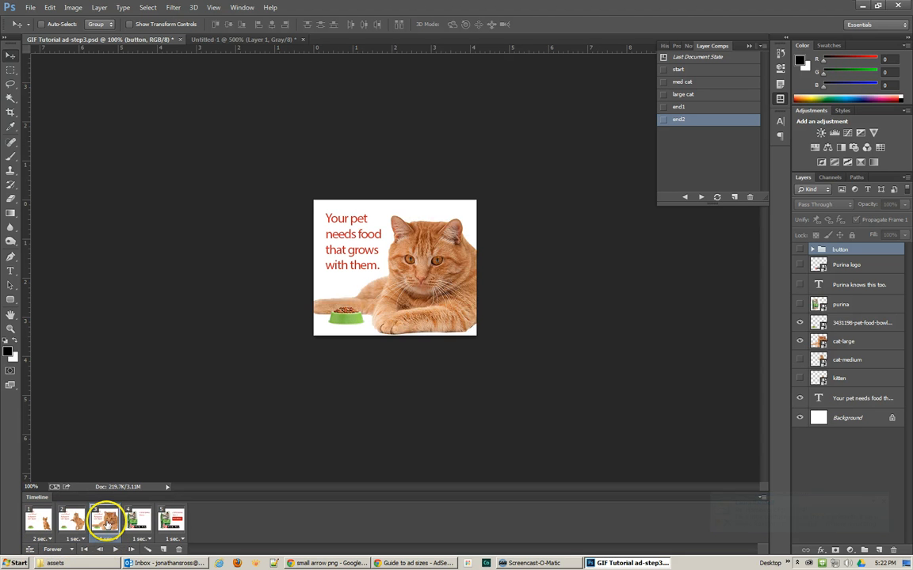
pyautogui.click(106, 540)
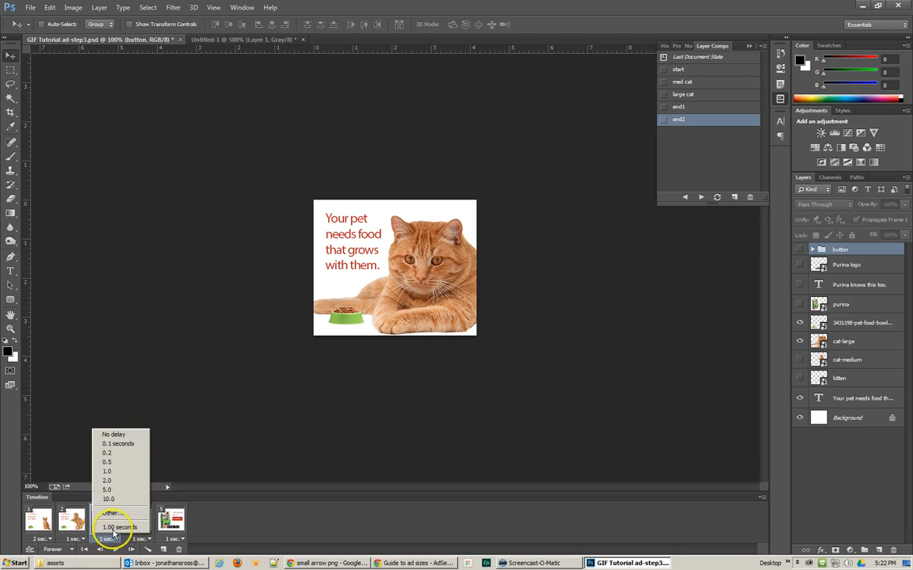
pyautogui.click(109, 472)
pyautogui.click(40, 539)
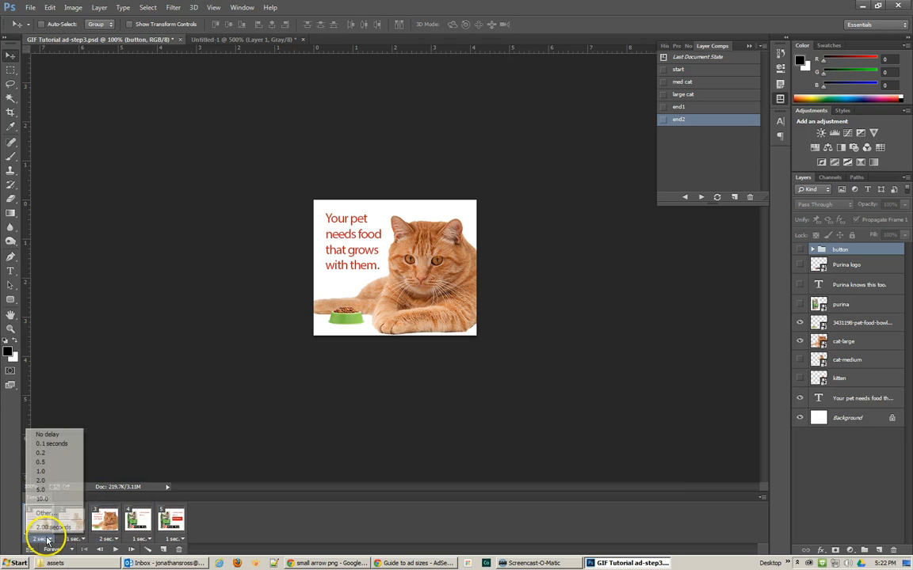
pyautogui.click(43, 472)
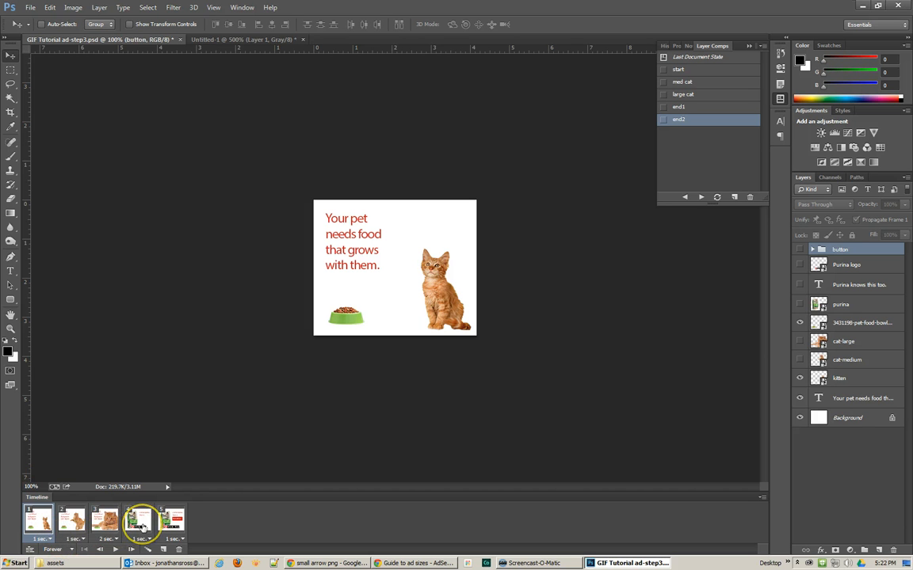
# Set the delay of the fifth frame to 5 seconds
pyautogui.click(141, 525)
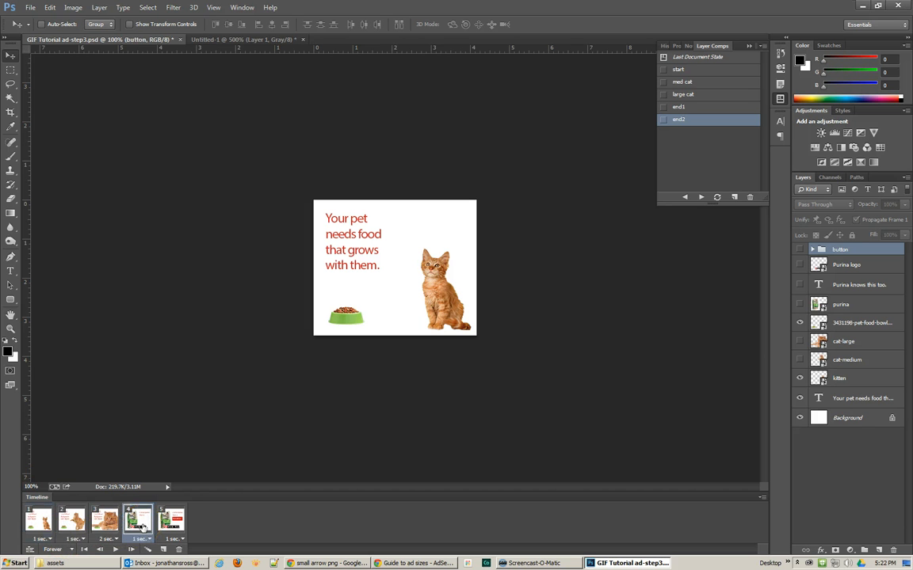
pyautogui.click(181, 540)
pyautogui.click(182, 490)
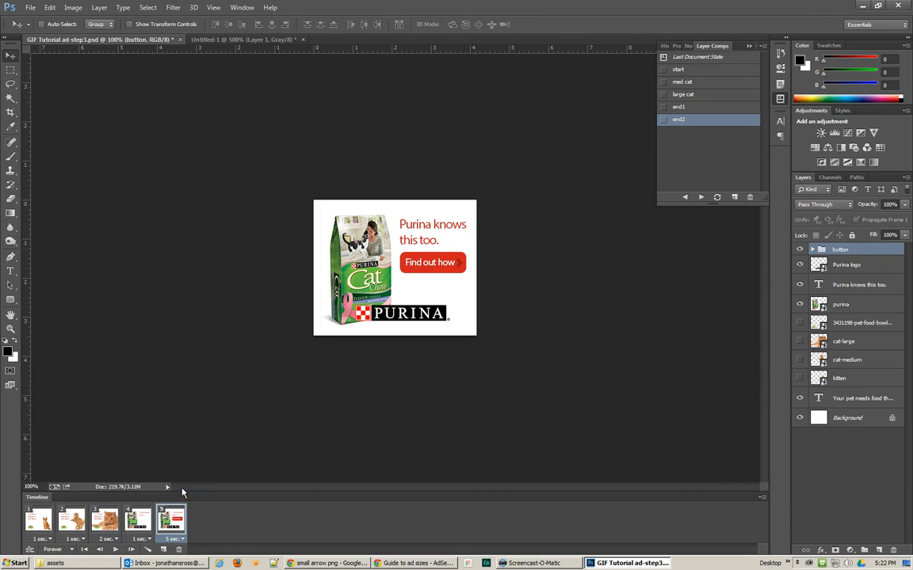
# Play the animation to review the frame timing, and stop playback on the fifth frame
pyautogui.click(115, 549)
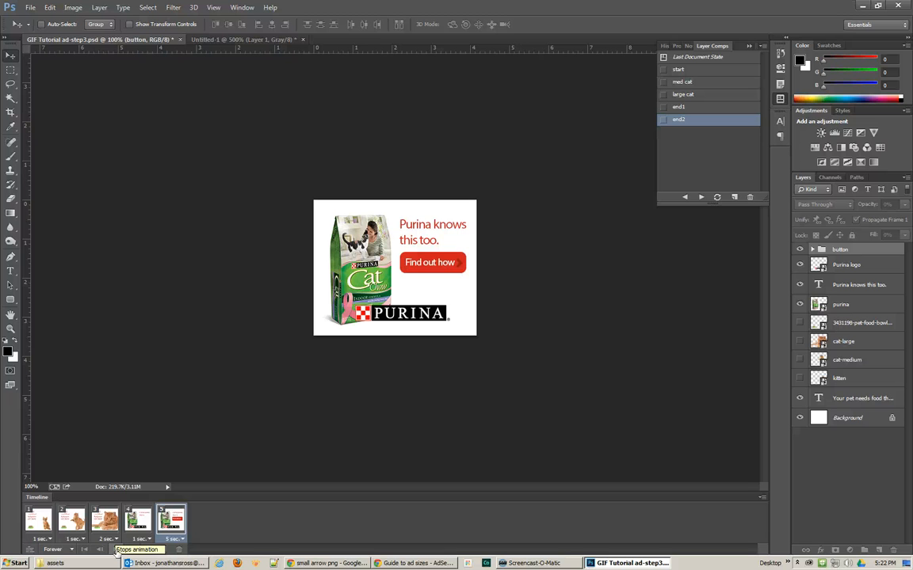
pyautogui.click(116, 550)
pyautogui.click(116, 550)
pyautogui.click(117, 550)
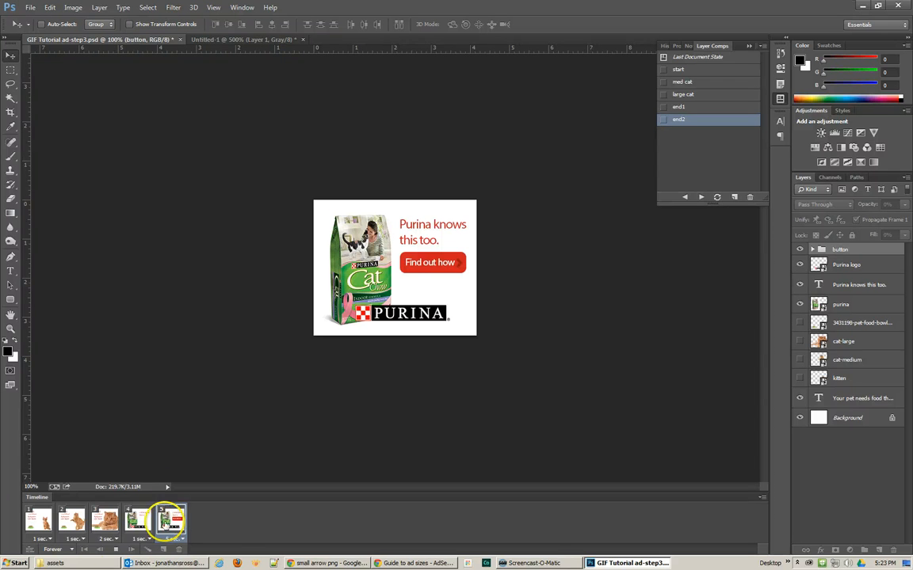
pyautogui.click(116, 549)
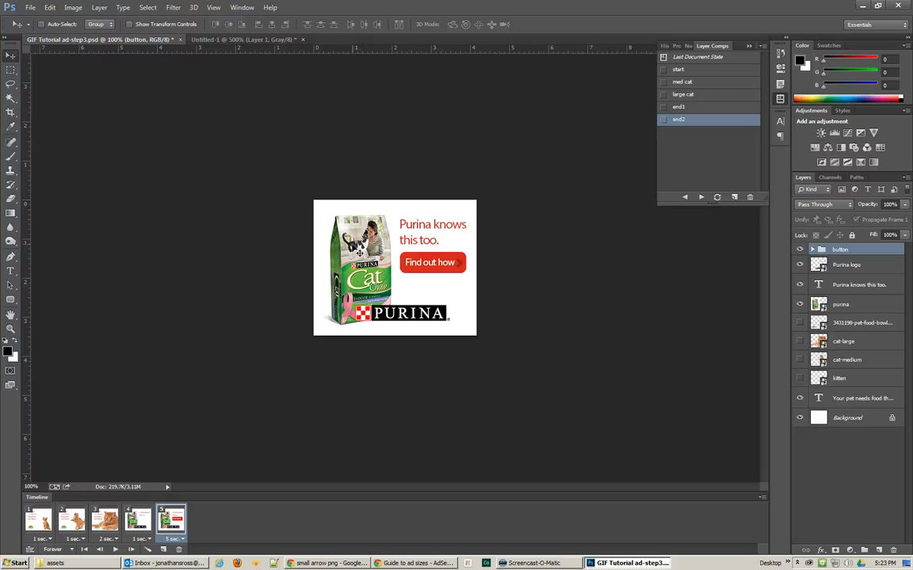
# Add a new layer above the button group, stroke the whole canvas on it with a 2 px black centered line, and deselect
pyautogui.click(879, 552)
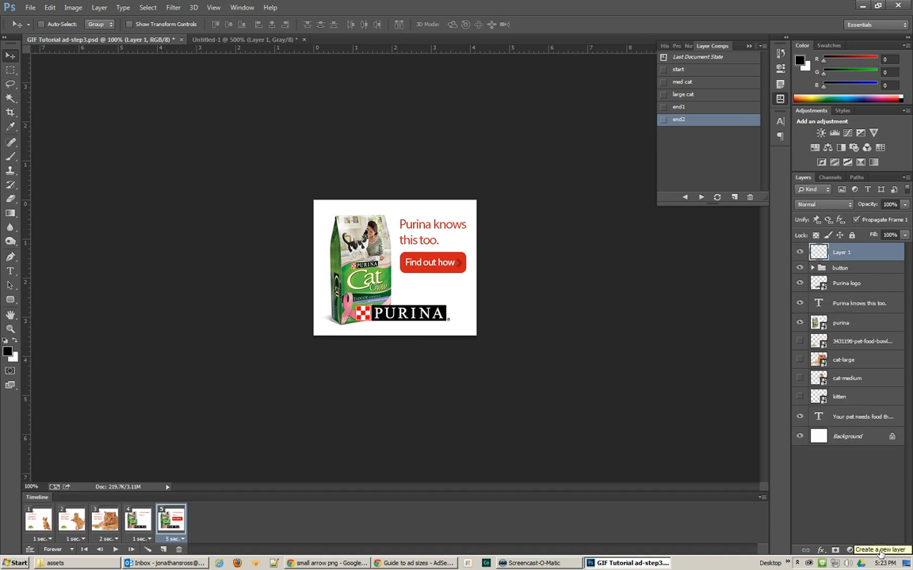
pyautogui.hotkey('ctrl', 'a')
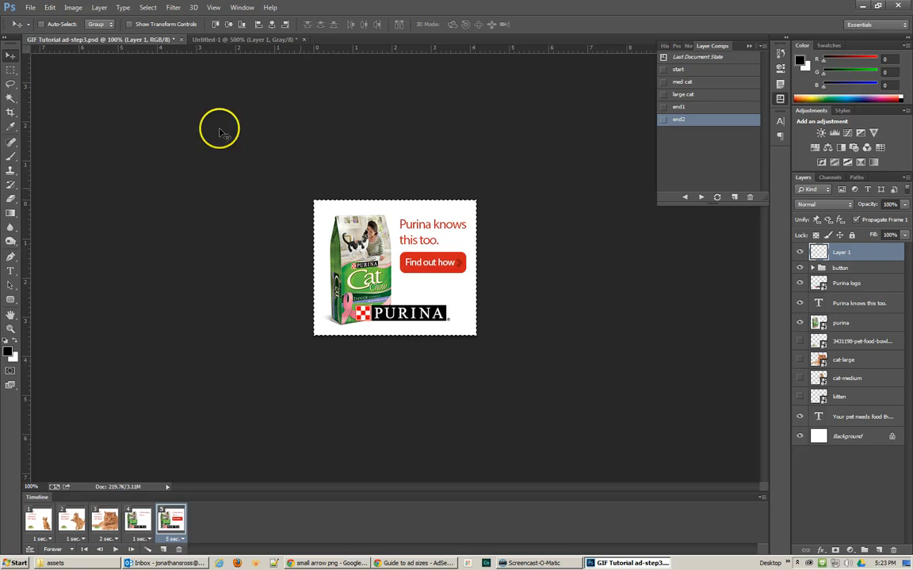
pyautogui.click(47, 8)
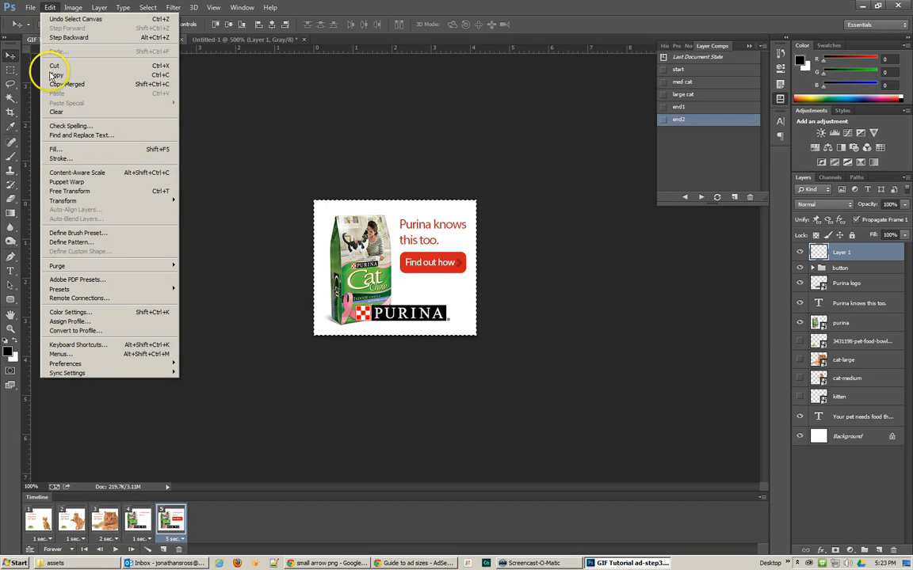
pyautogui.click(60, 161)
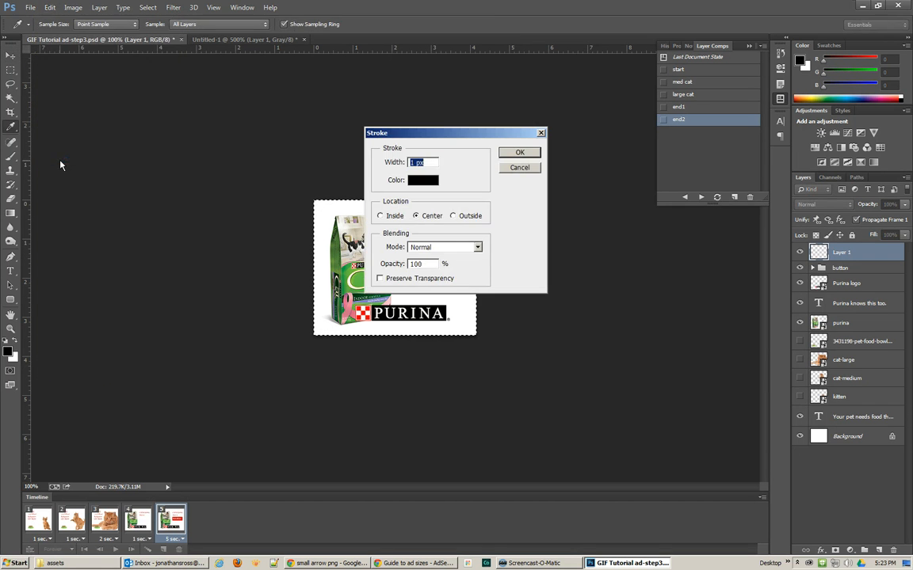
pyautogui.click(416, 163)
pyautogui.write('2')
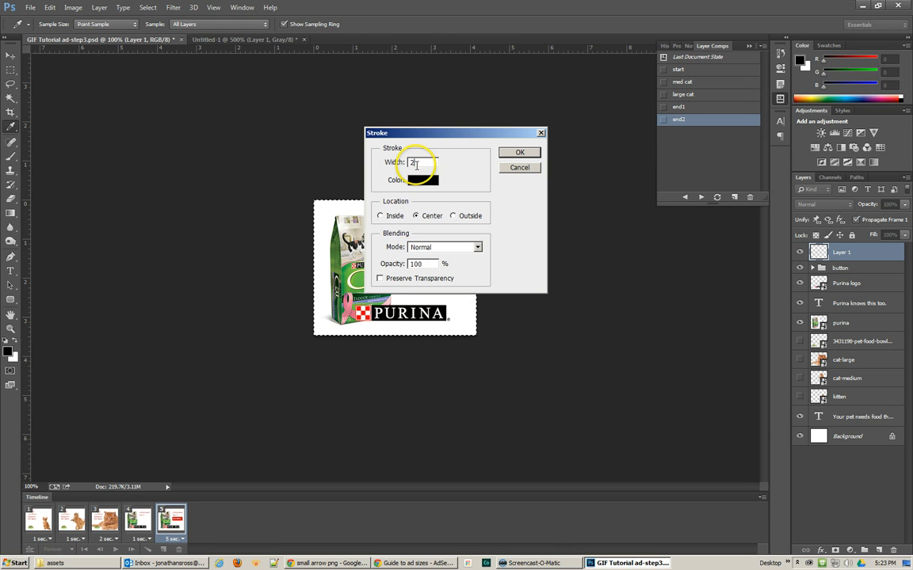
pyautogui.click(520, 152)
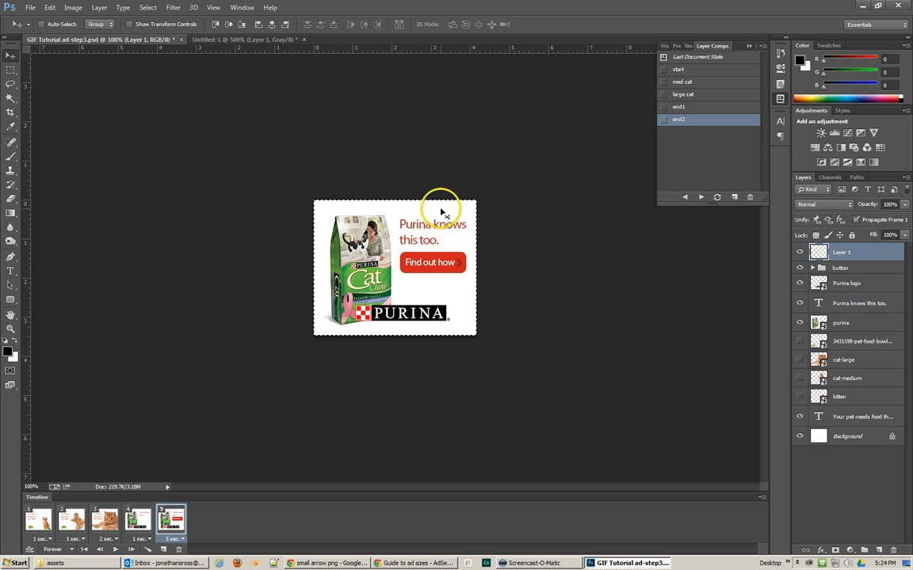
pyautogui.click(10, 70)
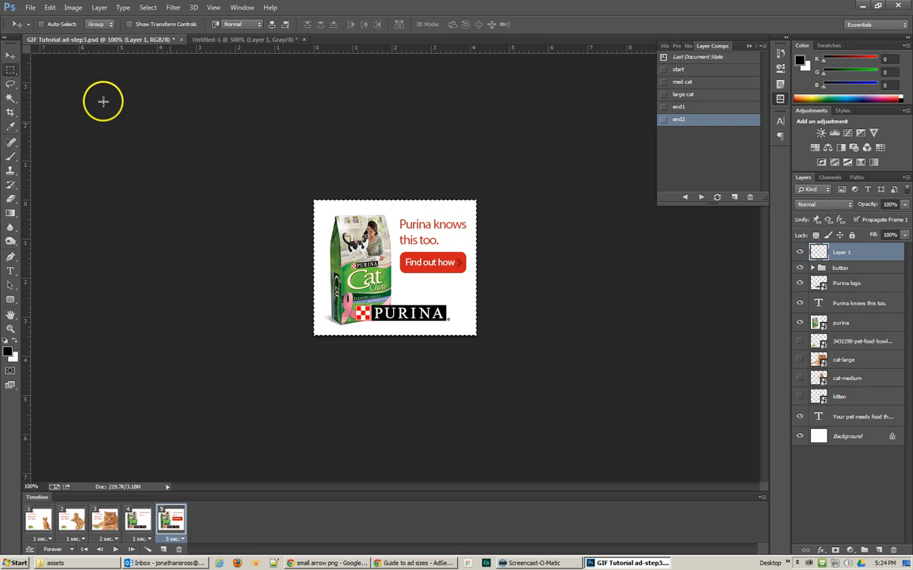
pyautogui.click(407, 210)
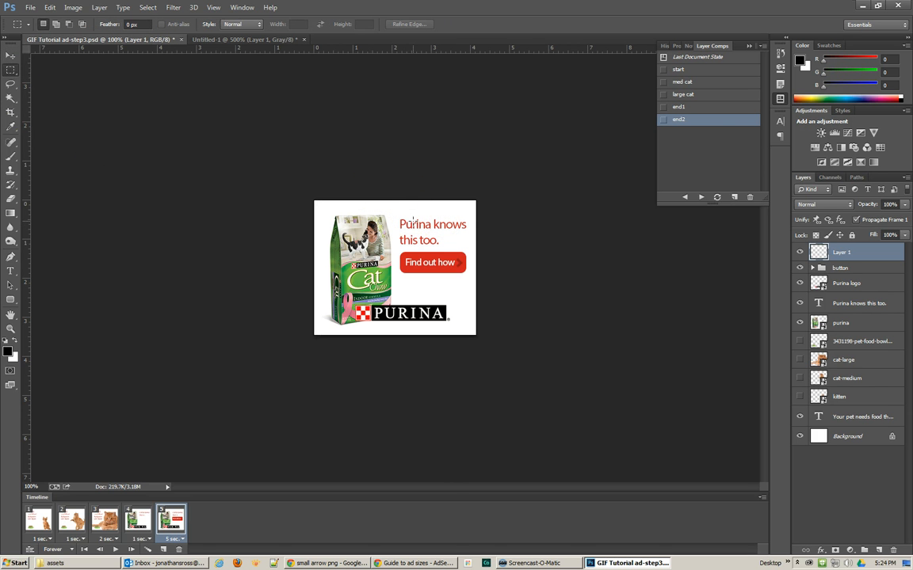
# Step through all five timeline frames at 300% zoom to check the black border around the ad
pyautogui.hotkey('ctrl', '+')
pyautogui.hotkey('ctrl', '+')
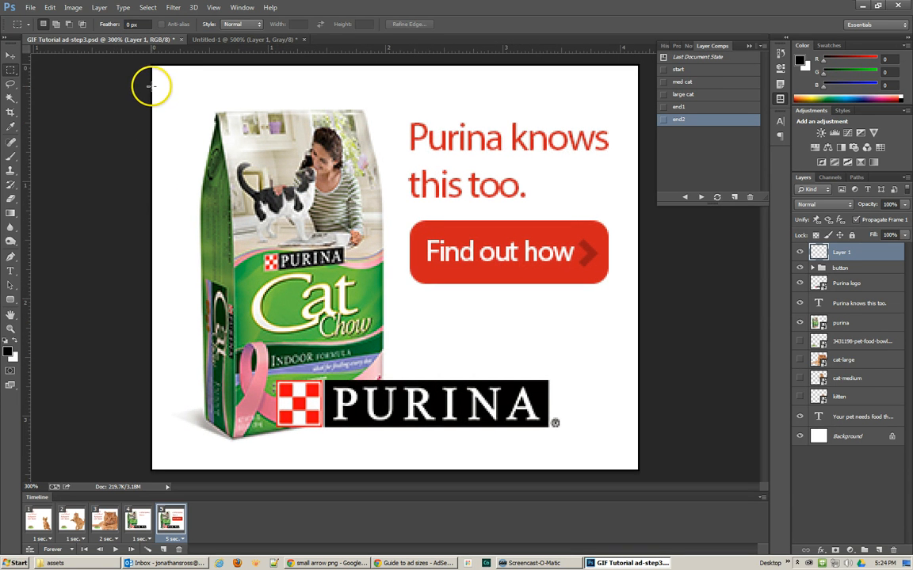
pyautogui.click(40, 518)
pyautogui.click(72, 519)
pyautogui.click(104, 519)
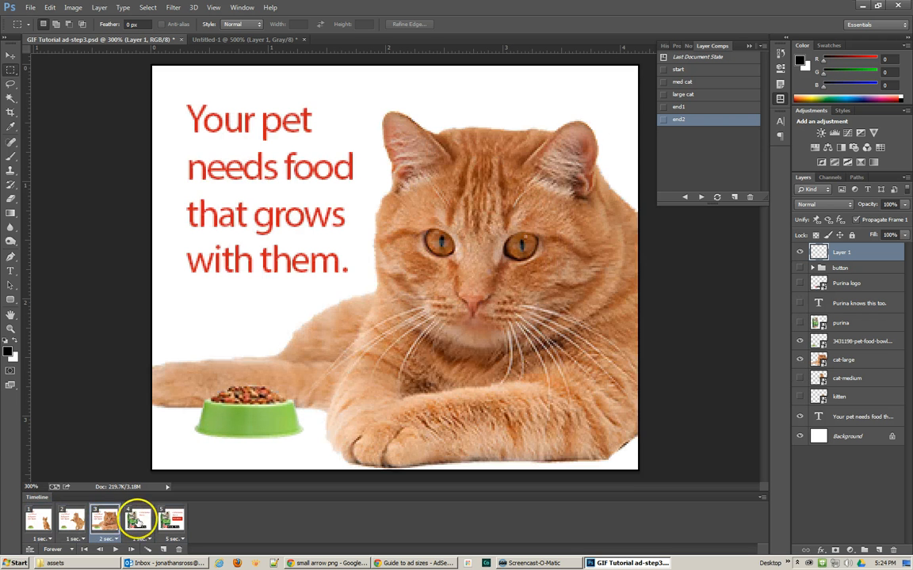
pyautogui.click(140, 520)
pyautogui.click(171, 520)
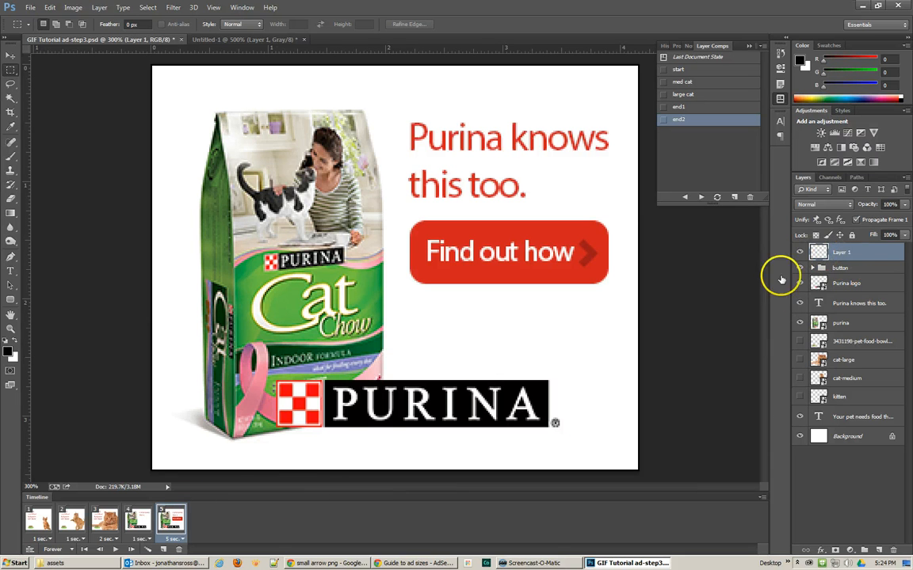
pyautogui.click(135, 519)
pyautogui.click(103, 519)
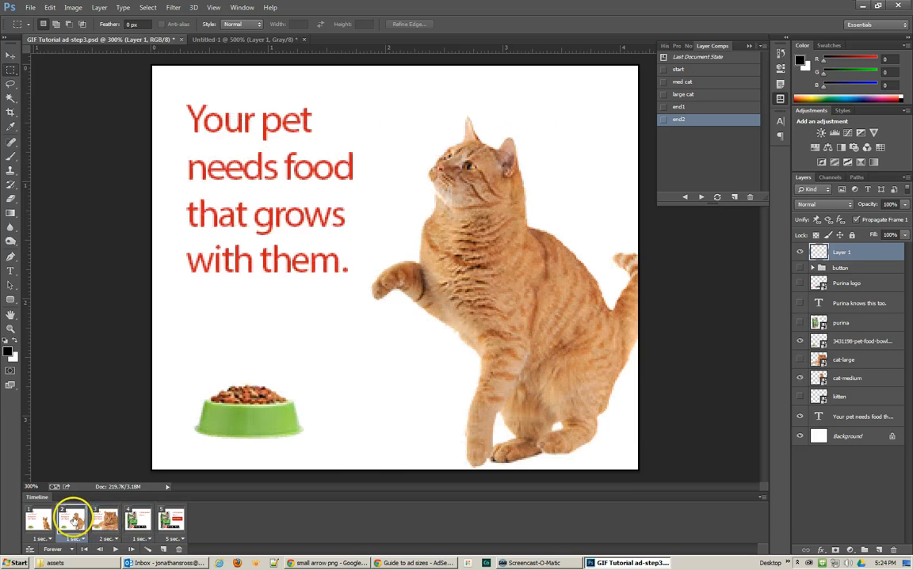
pyautogui.click(82, 519)
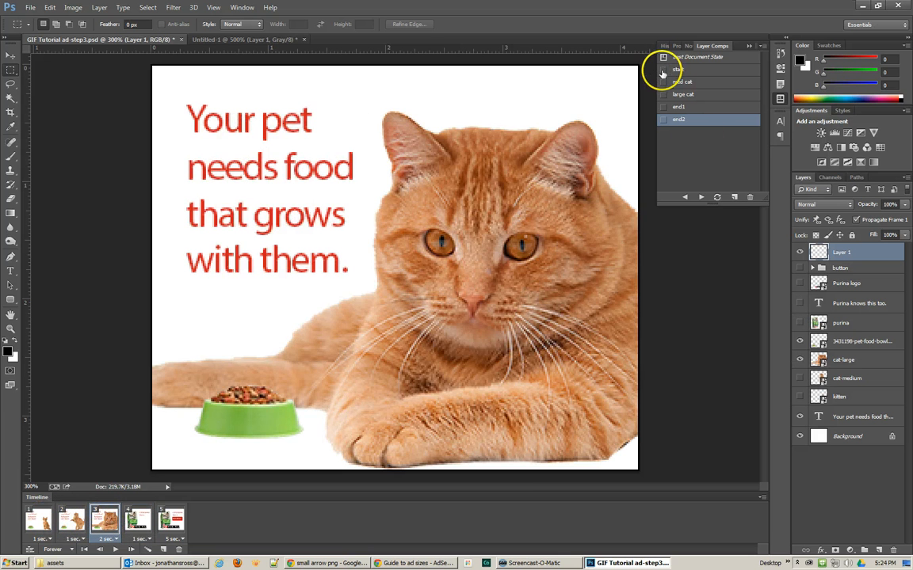
# With the third frame selected, preview the layer comps from start to end2 and return to large cat
pyautogui.click(663, 70)
pyautogui.click(662, 82)
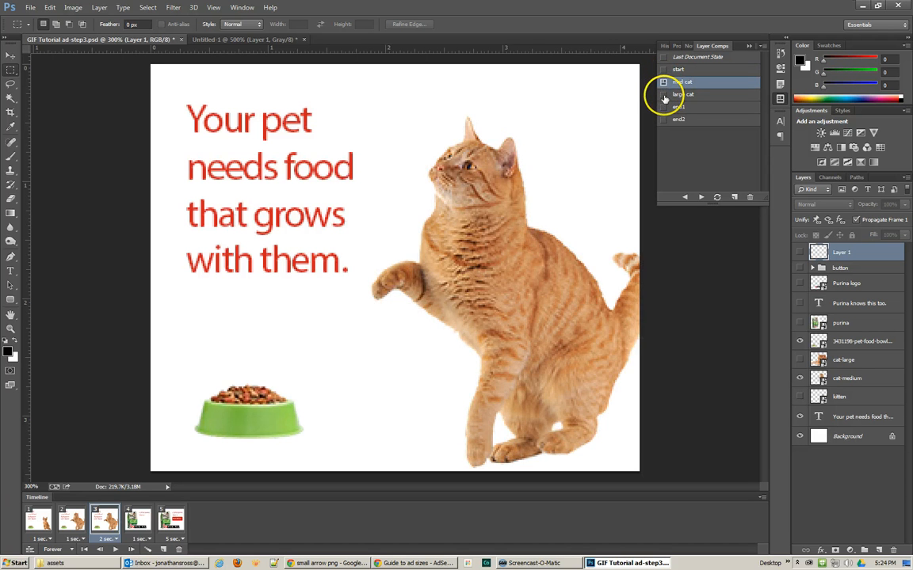
pyautogui.click(662, 94)
pyautogui.click(663, 107)
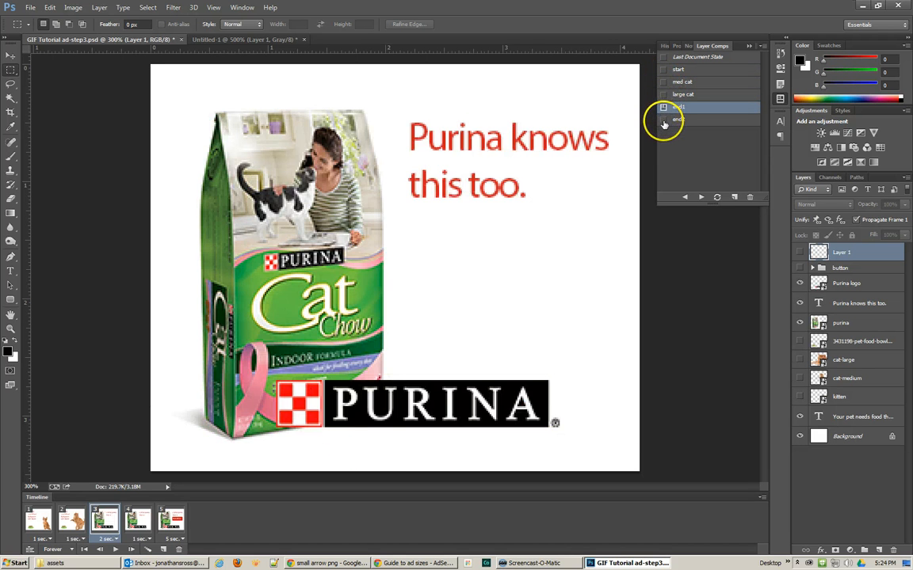
pyautogui.click(663, 120)
pyautogui.click(662, 95)
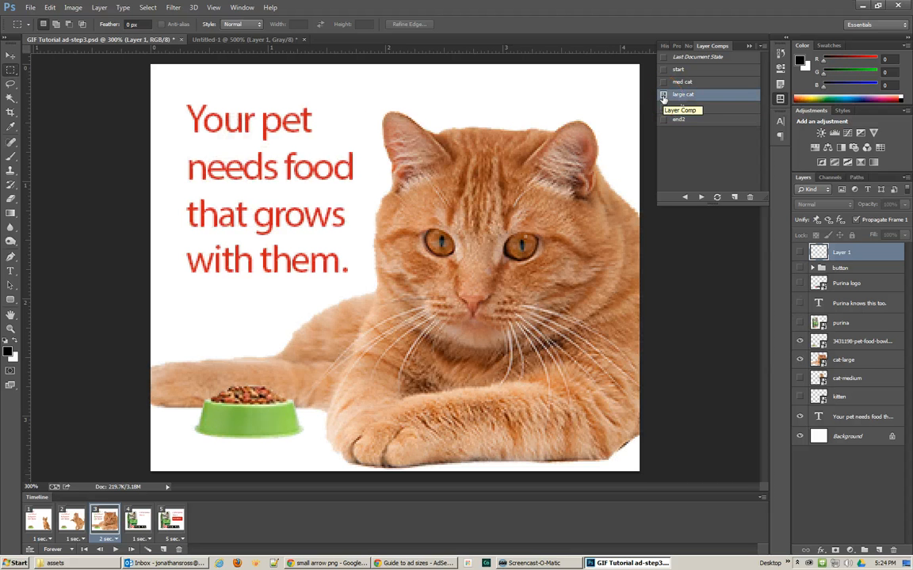
# Rename the stroked layer "border"
pyautogui.doubleClick(843, 251)
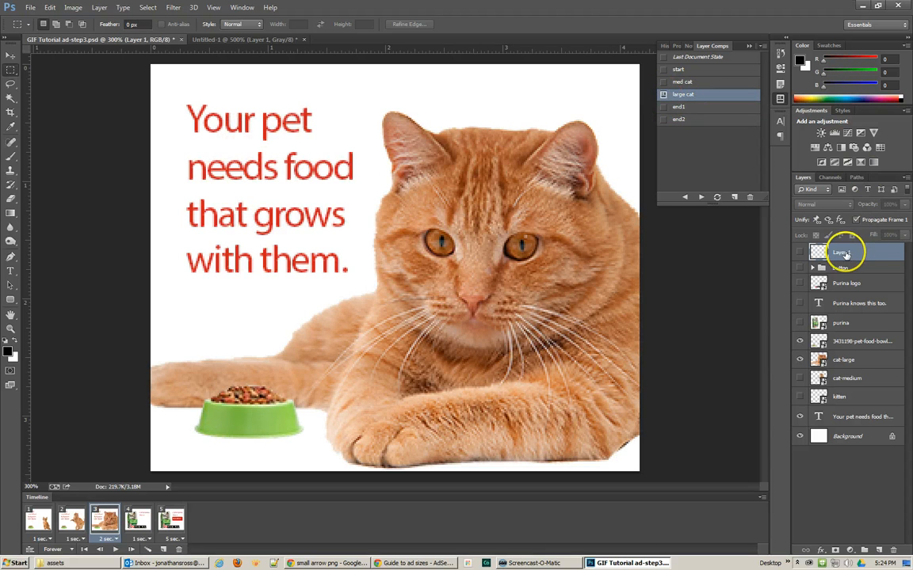
pyautogui.write('border')
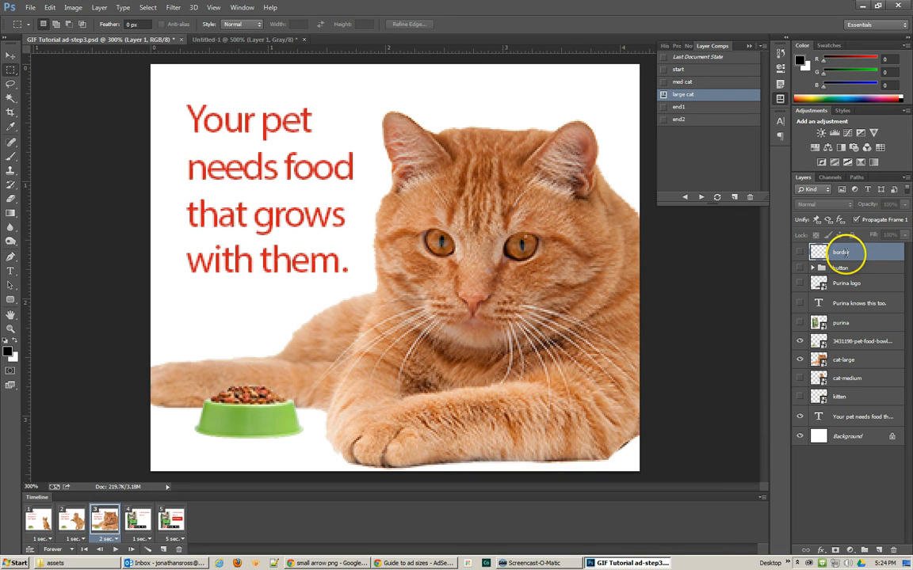
pyautogui.press('Return')
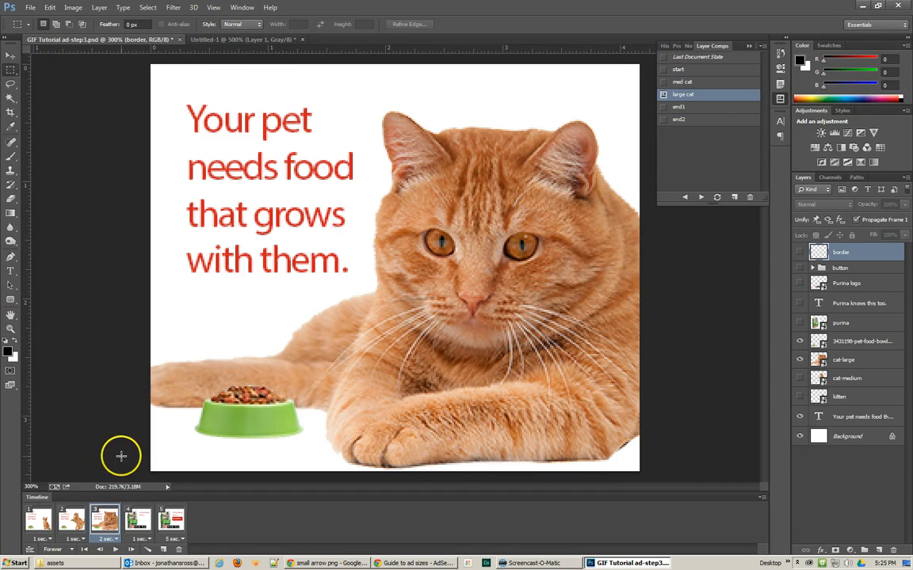
# Examine the five timeline frames one by one and compare the transition between the kitten and medium cat frames
pyautogui.click(72, 522)
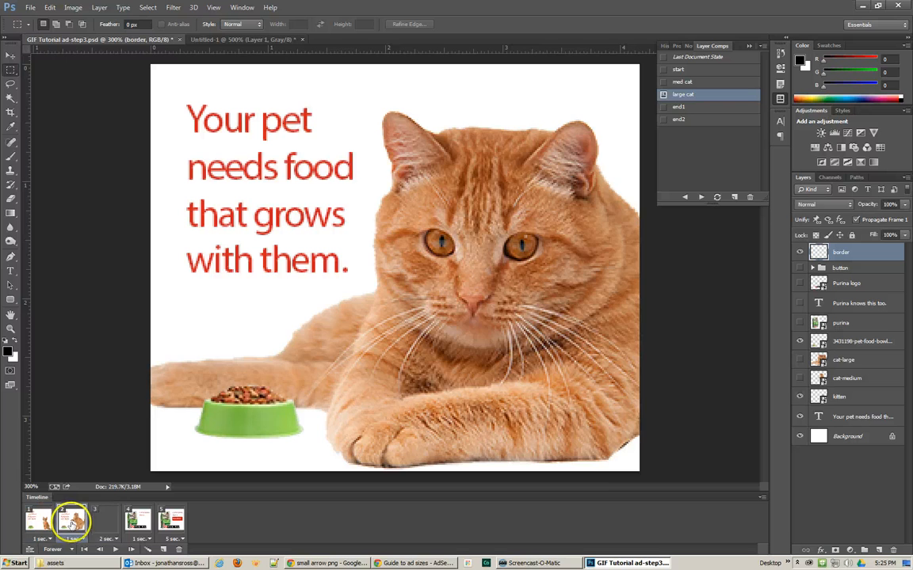
pyautogui.click(105, 521)
pyautogui.click(138, 521)
pyautogui.click(171, 522)
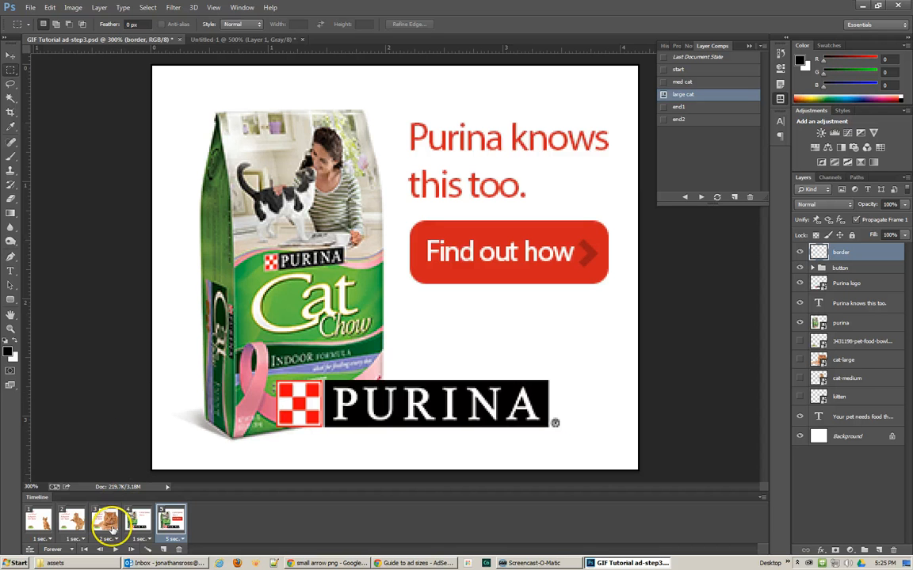
pyautogui.click(37, 526)
pyautogui.click(75, 524)
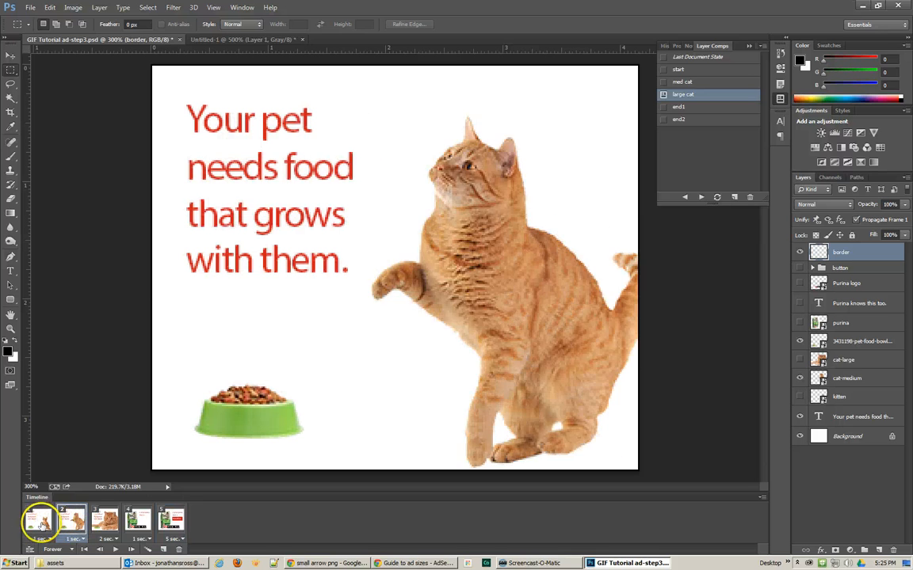
pyautogui.click(40, 523)
pyautogui.click(74, 523)
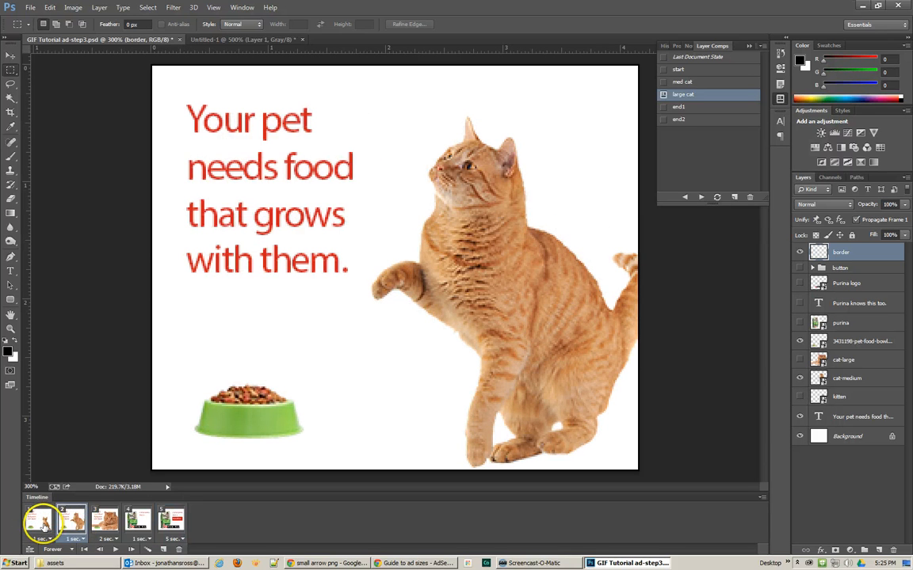
pyautogui.click(41, 524)
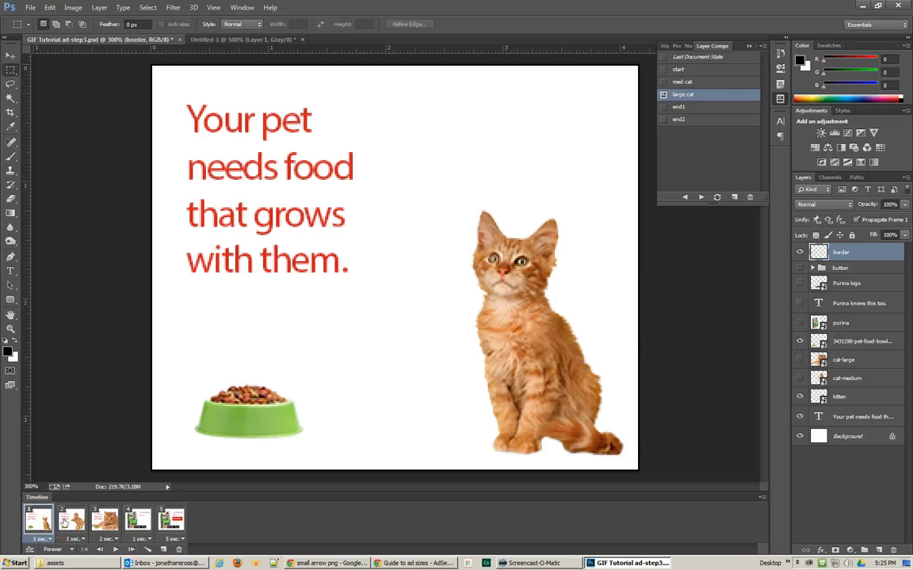
# Tween the second frame (medium cat) with the previous frame, adding 5 frames across all layers with only Opacity as a parameter
pyautogui.click(68, 523)
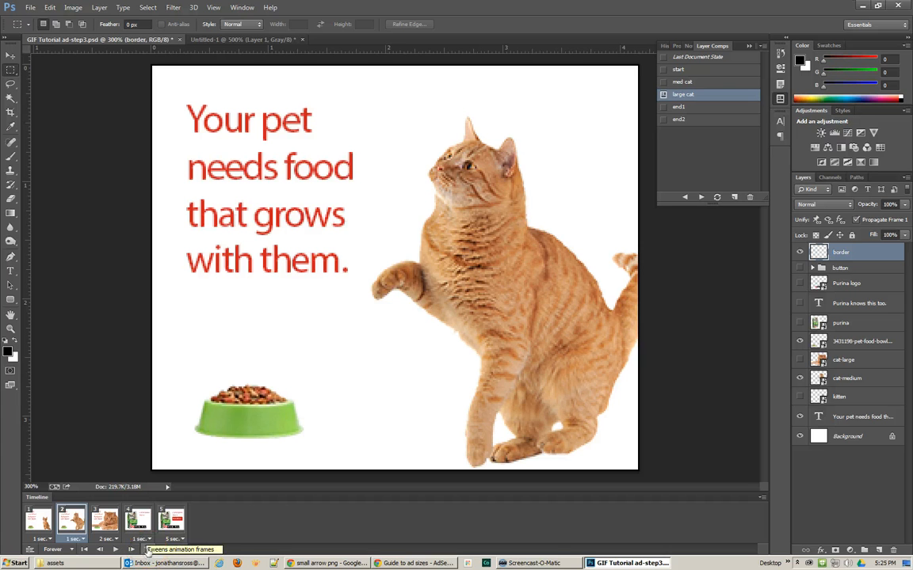
pyautogui.click(148, 549)
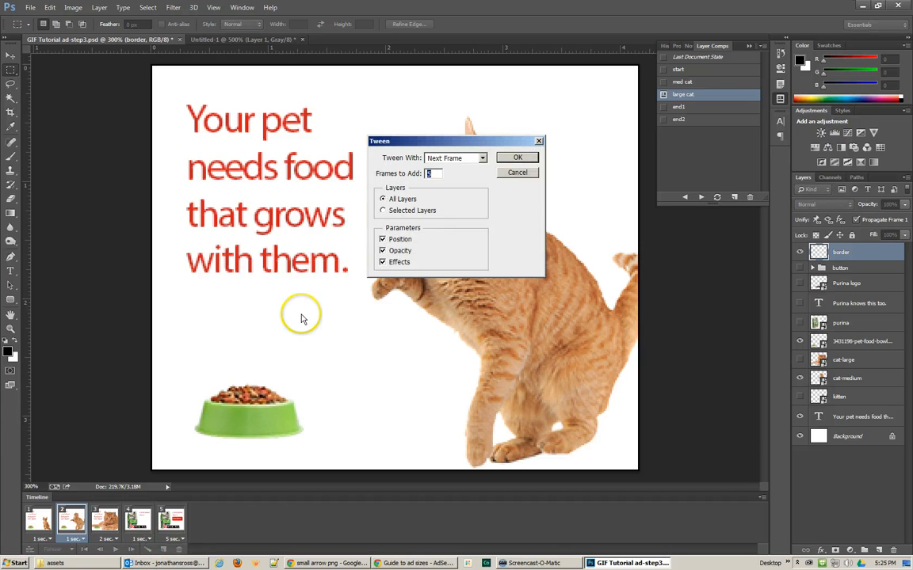
pyautogui.click(448, 159)
pyautogui.click(439, 176)
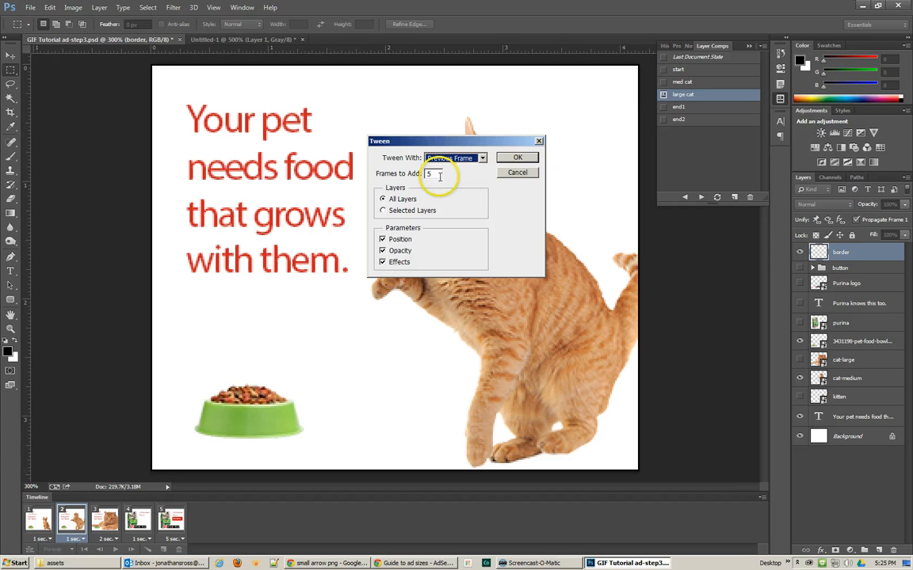
pyautogui.press('Tab')
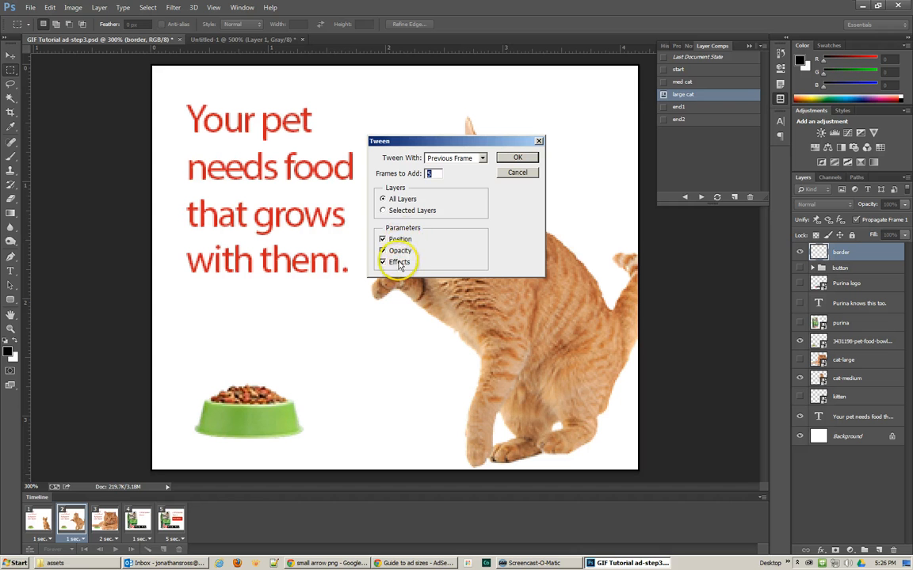
pyautogui.click(383, 239)
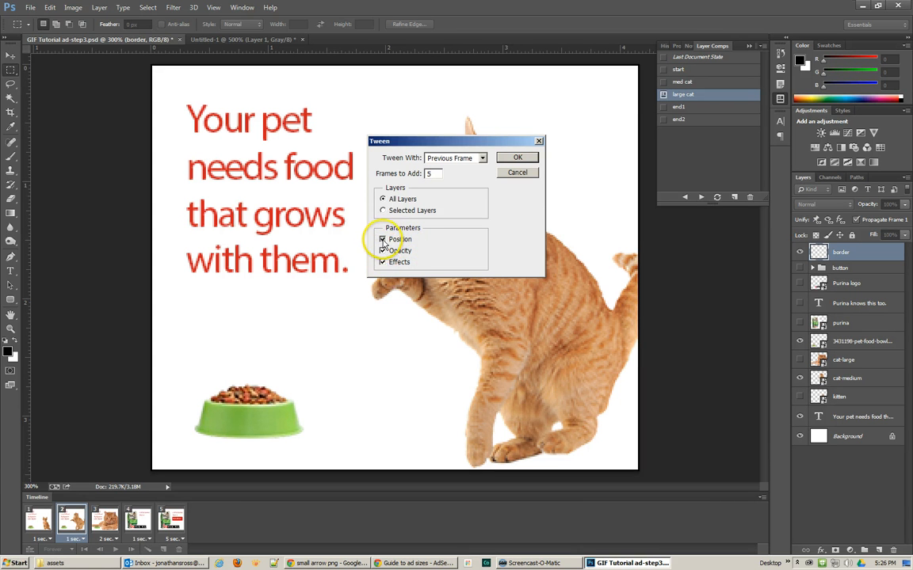
pyautogui.click(382, 262)
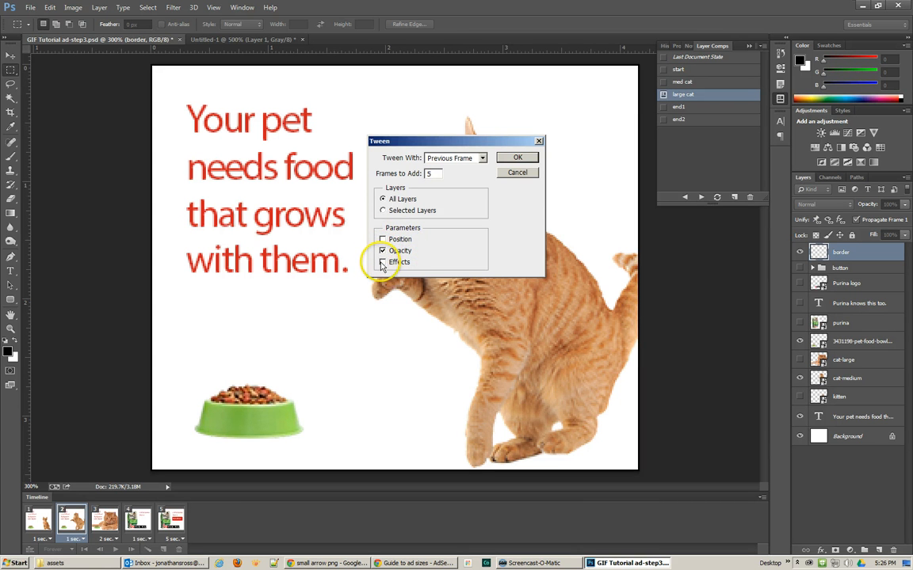
pyautogui.click(513, 157)
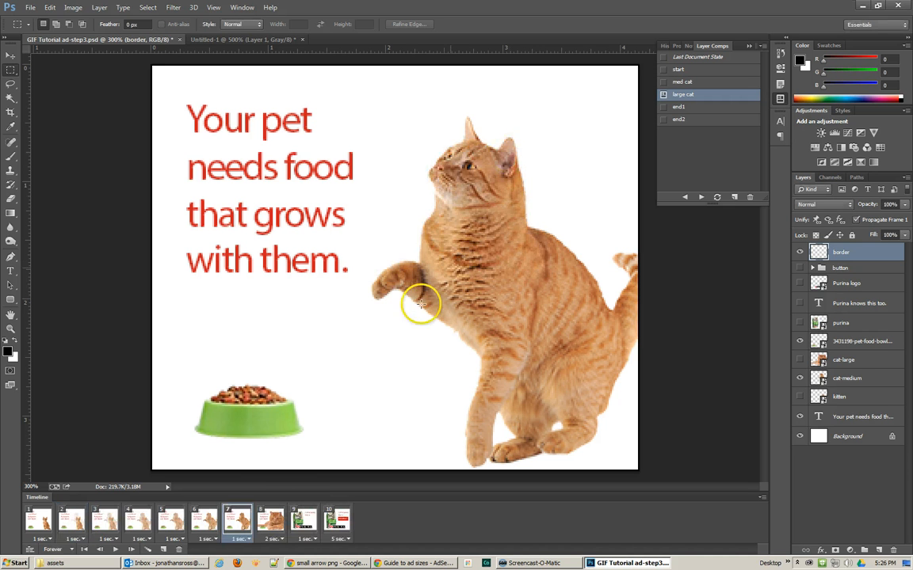
# Review the tweened frames 2 to 6 between the kitten and medium cat, and set their delay to 0.2 seconds
pyautogui.click(76, 520)
pyautogui.click(106, 519)
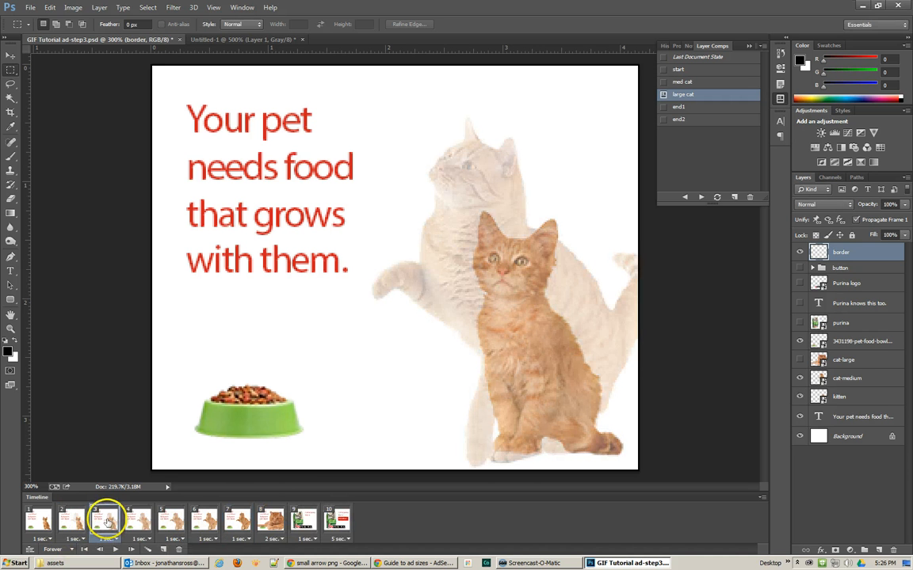
pyautogui.click(149, 519)
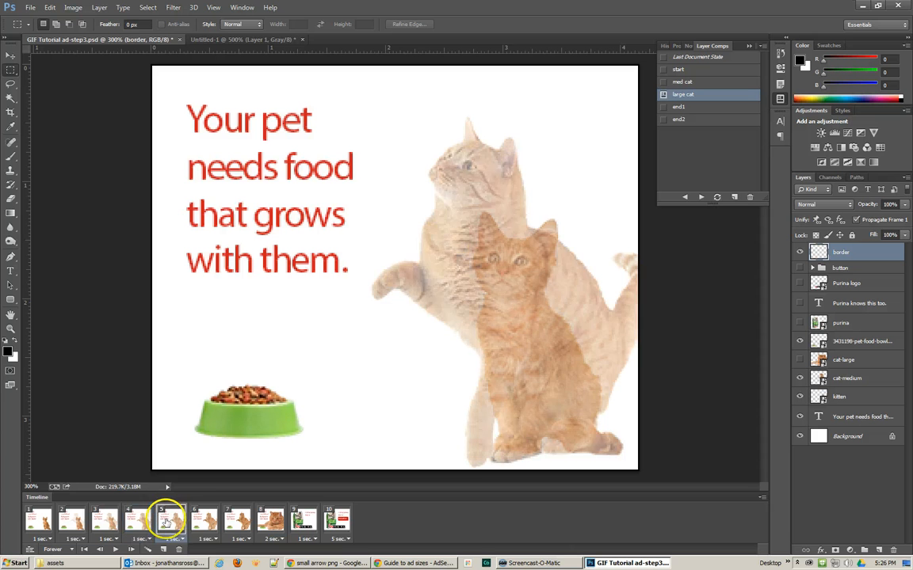
pyautogui.click(168, 520)
pyautogui.click(207, 520)
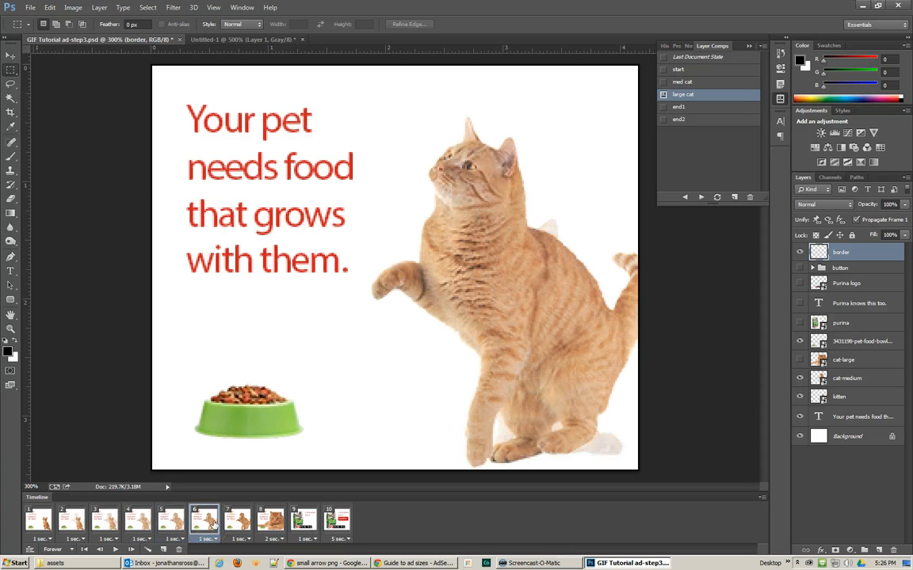
pyautogui.click(75, 520)
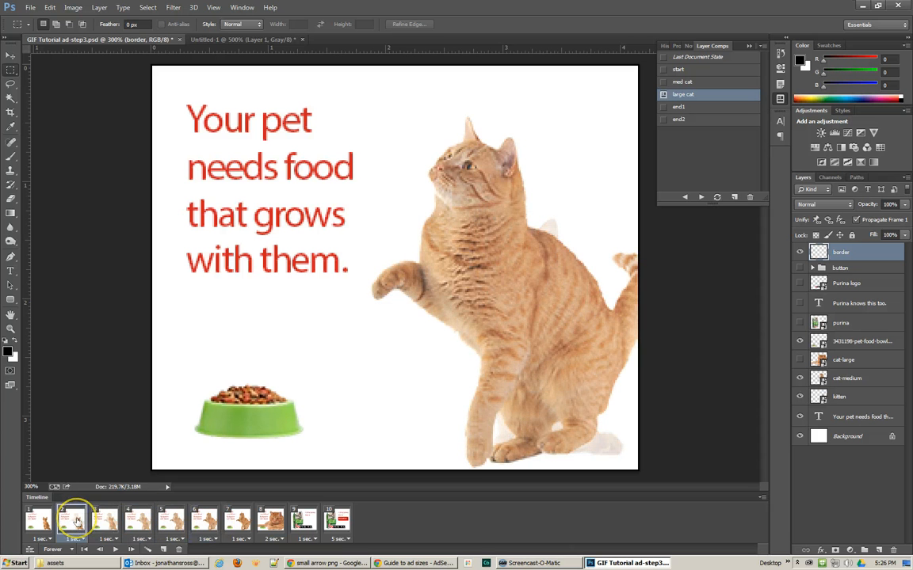
pyautogui.keyDown('shift'); pyautogui.click(171, 520); pyautogui.keyUp('shift')
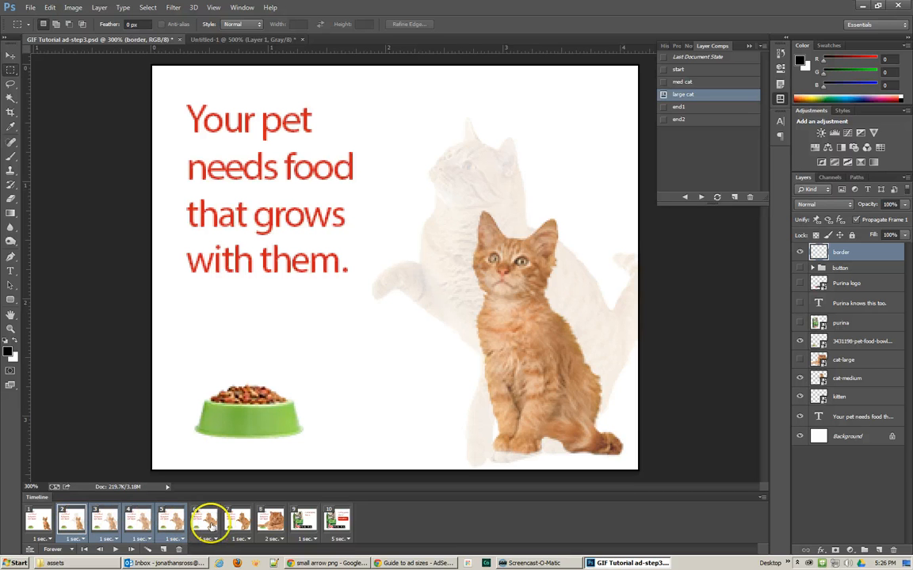
pyautogui.keyDown('shift'); pyautogui.click(208, 523); pyautogui.keyUp('shift')
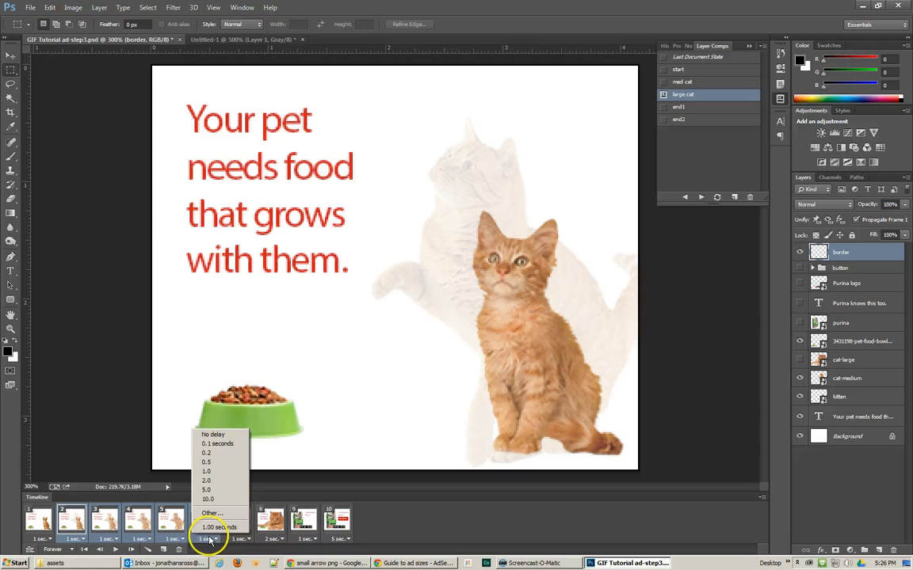
pyautogui.click(206, 452)
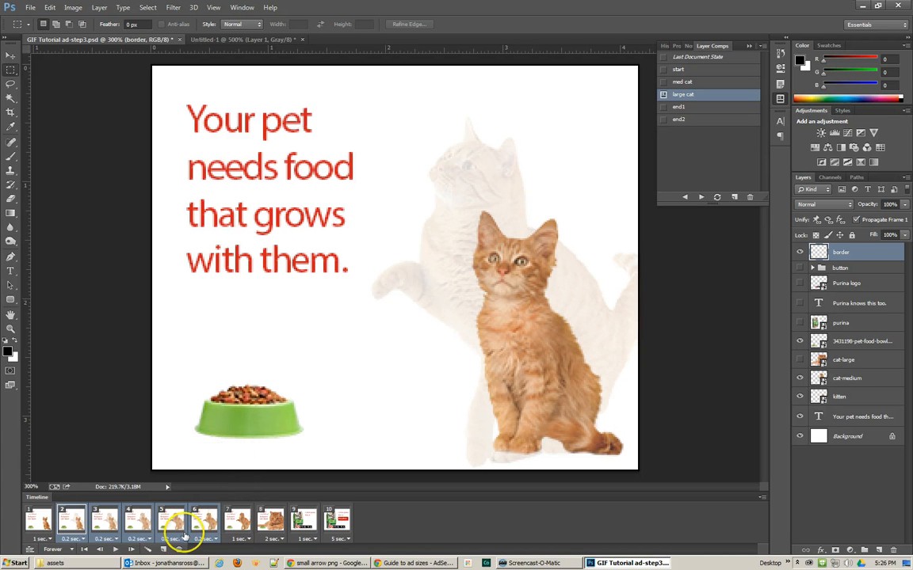
# Tween frame 8 (large cat) with the previous frame, adding 5 frames across all layers with only Opacity
pyautogui.click(271, 515)
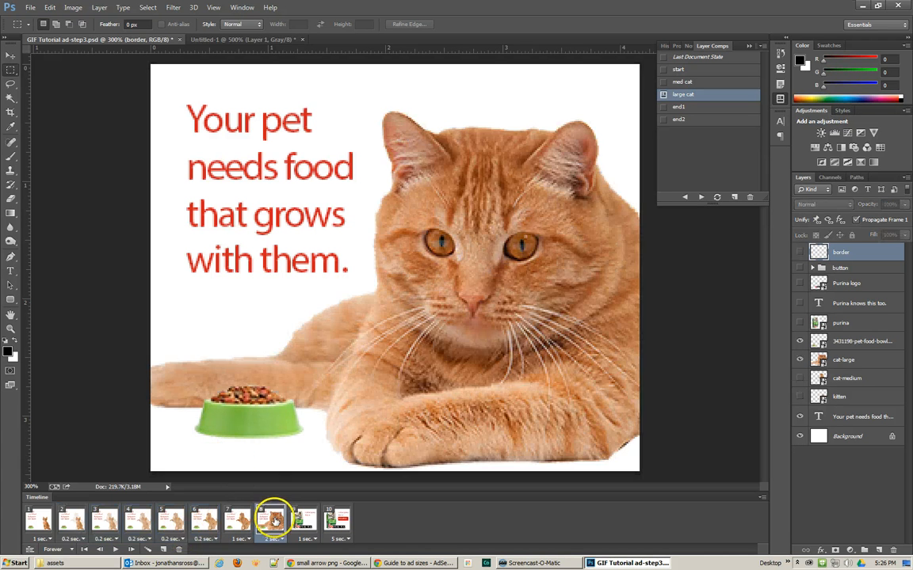
pyautogui.click(147, 550)
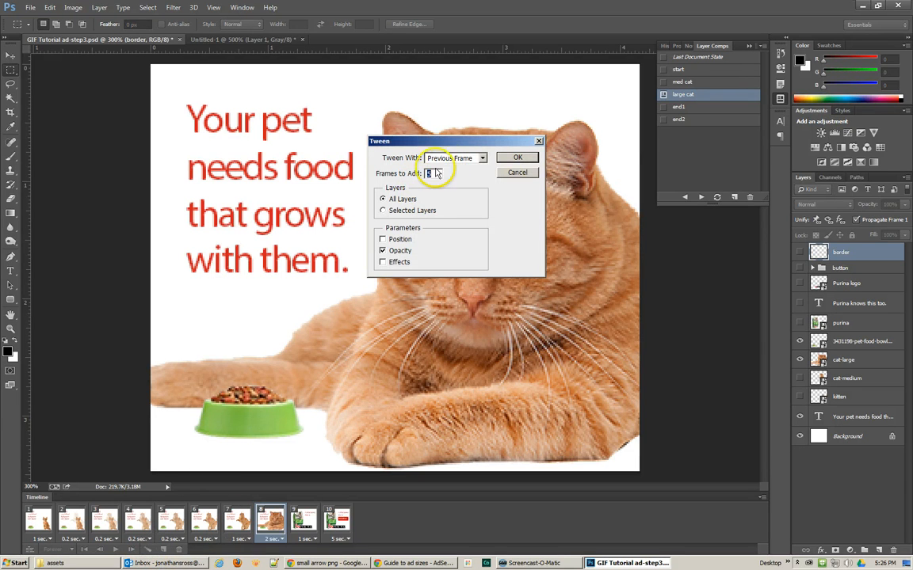
pyautogui.click(518, 158)
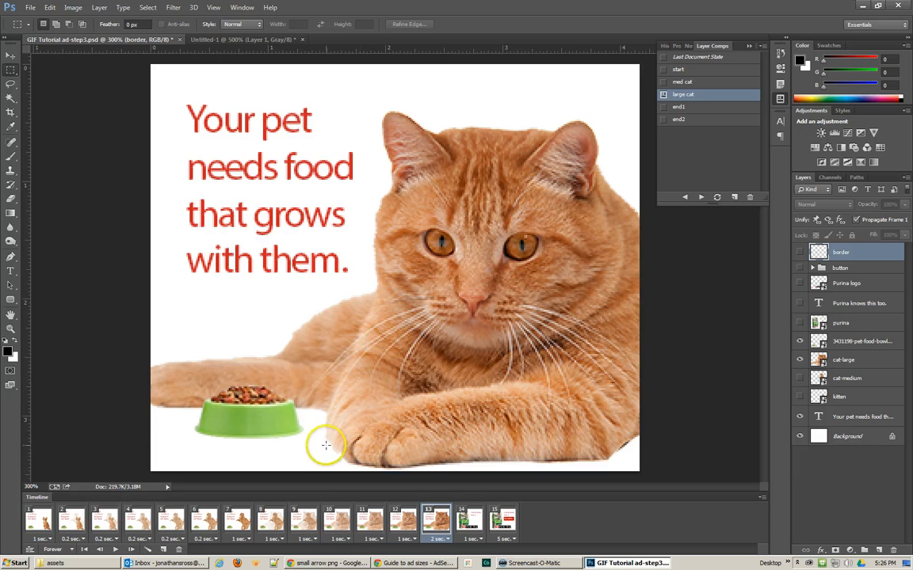
# Set the delay of the tweened frames 8 to 12 to 0.2 seconds
pyautogui.click(406, 523)
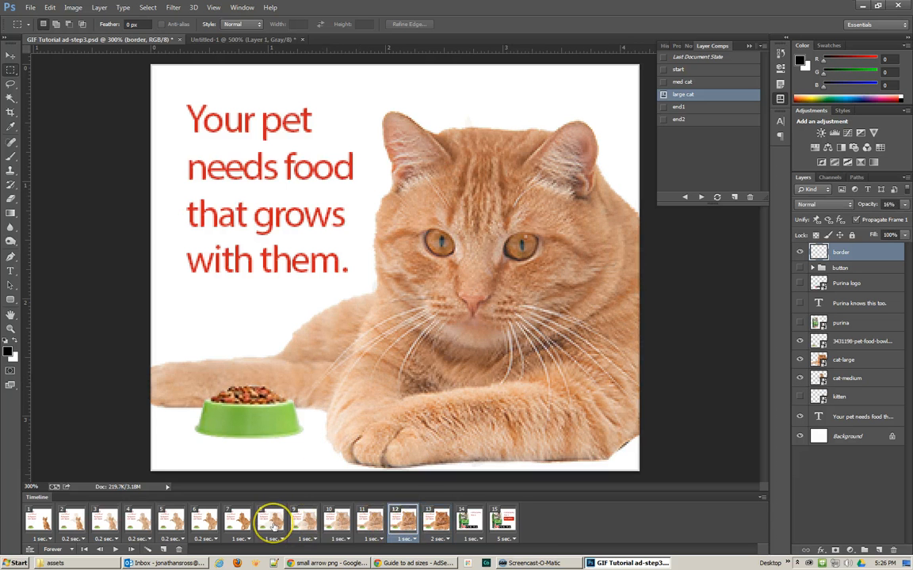
pyautogui.keyDown('shift'); pyautogui.click(272, 523); pyautogui.keyUp('shift')
pyautogui.click(271, 539)
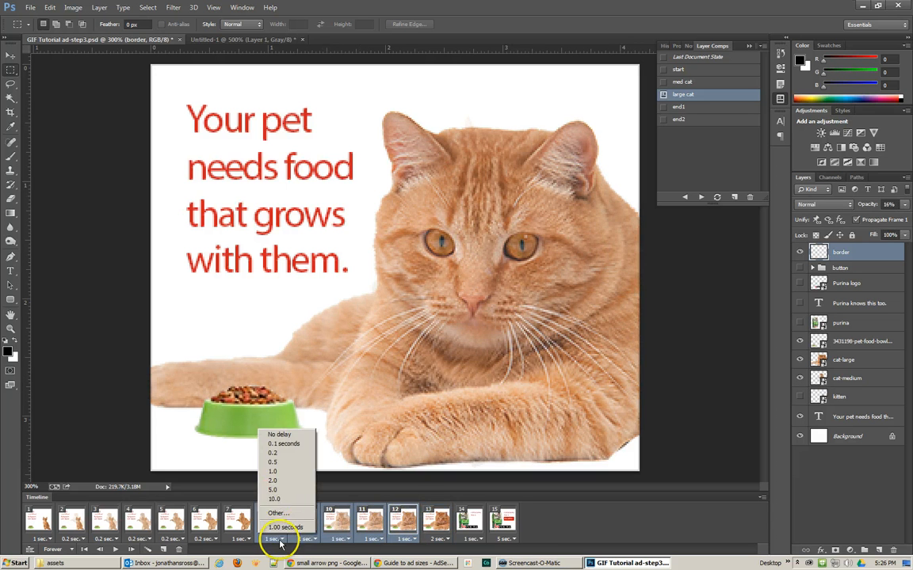
pyautogui.click(274, 455)
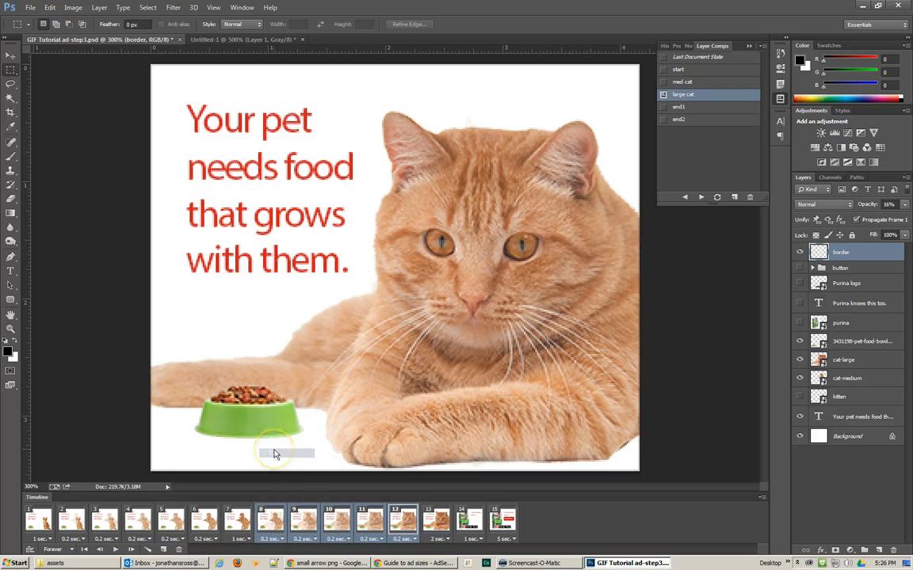
# Play the animation to check the tweened transitions, including at 100% zoom, and stop playback
pyautogui.click(117, 549)
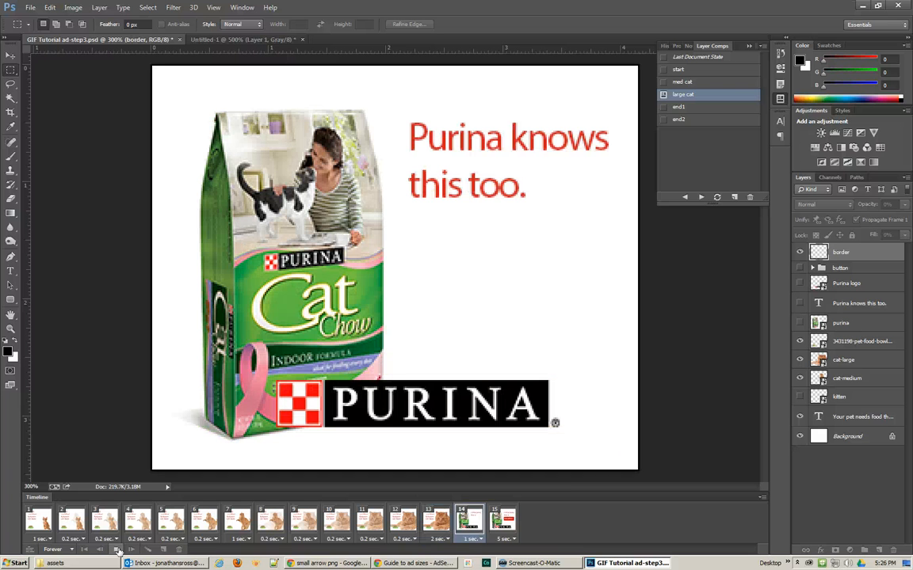
pyautogui.hotkey('ctrl', '1')
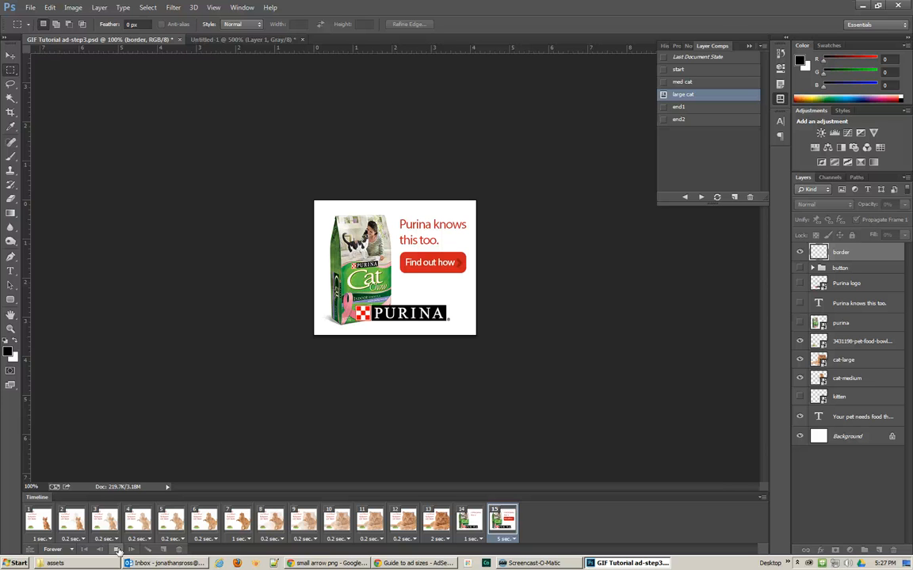
pyautogui.click(117, 550)
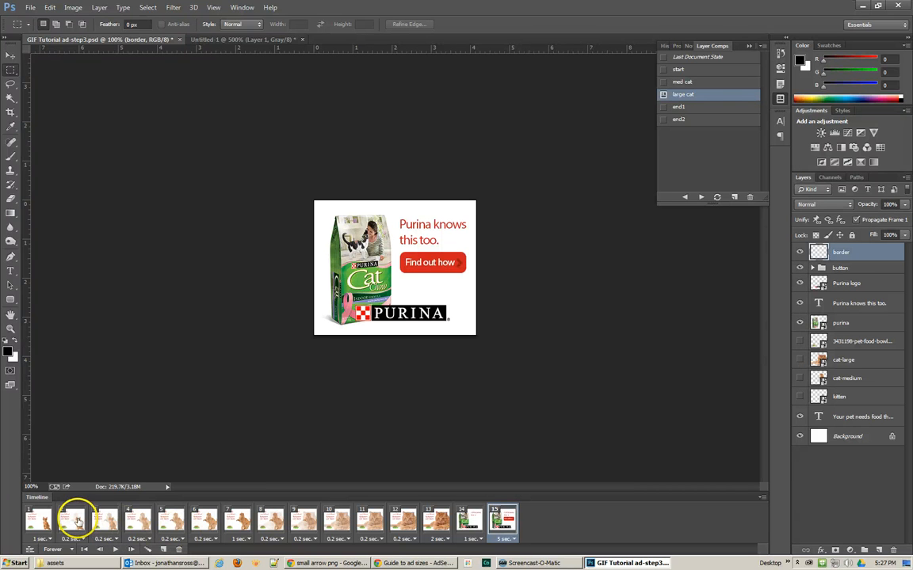
pyautogui.click(215, 527)
# Save the document as "GIF Tutorial ad-step4.psd" in Photoshop format with Maximize Compatibility on
pyautogui.click(30, 7)
pyautogui.click(51, 125)
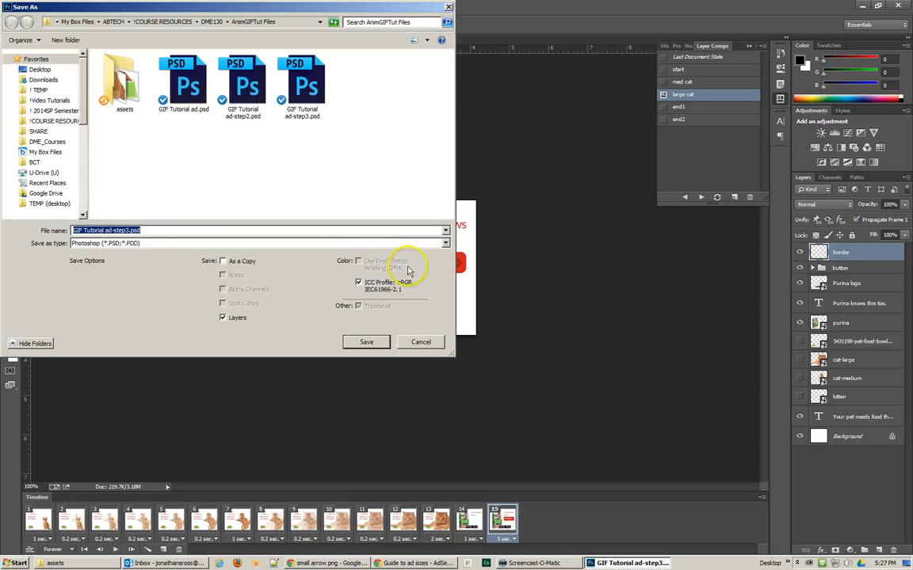
pyautogui.click(125, 230)
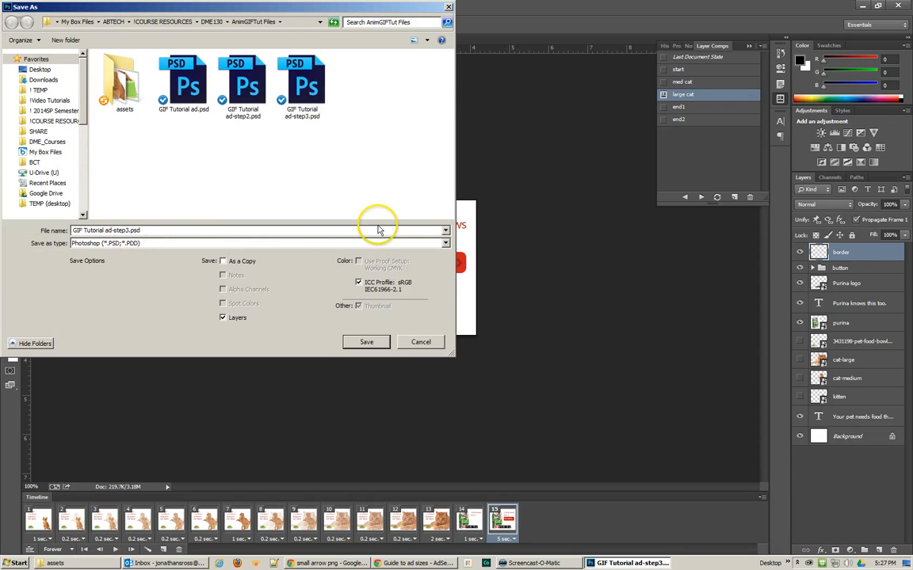
pyautogui.write('4')
pyautogui.press('Return')
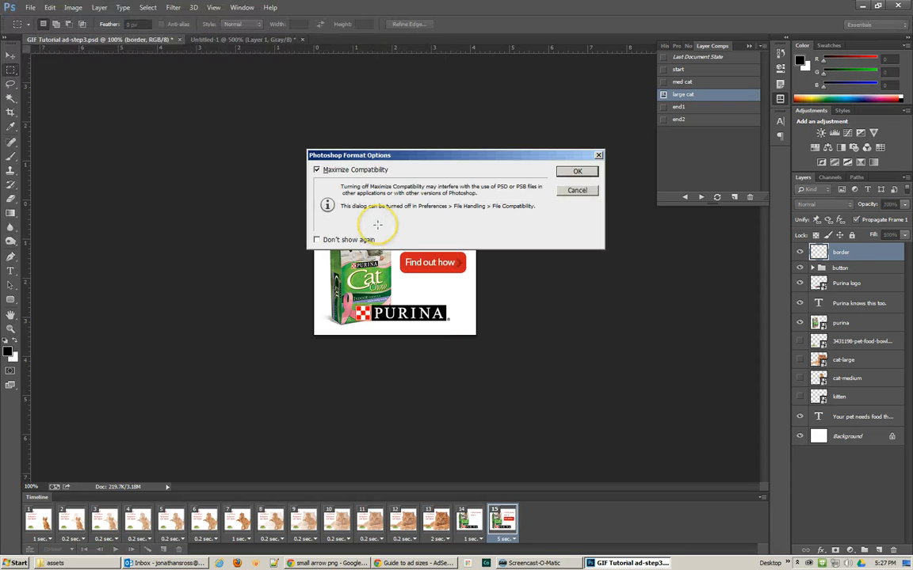
pyautogui.click(576, 171)
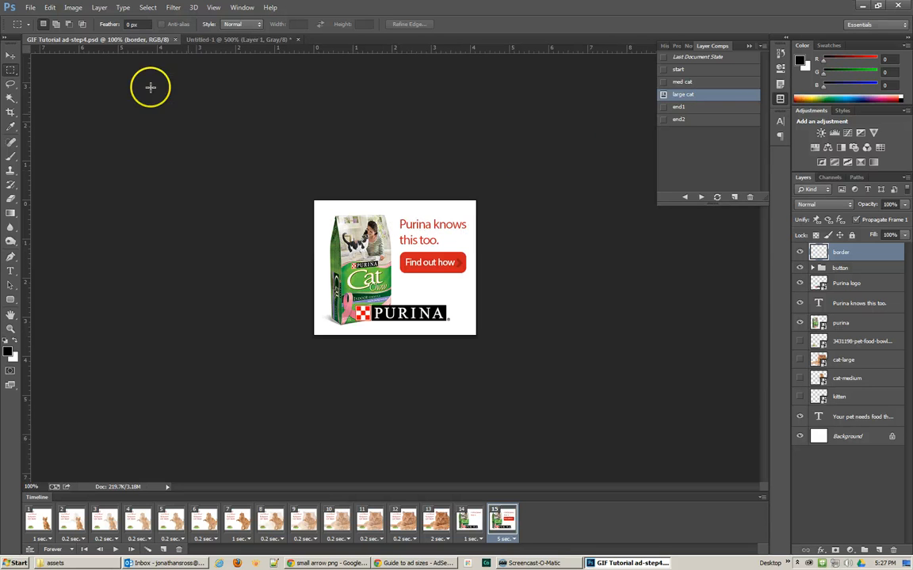
# Start a Save for Web export of the ad and set the file format to GIF
pyautogui.click(30, 8)
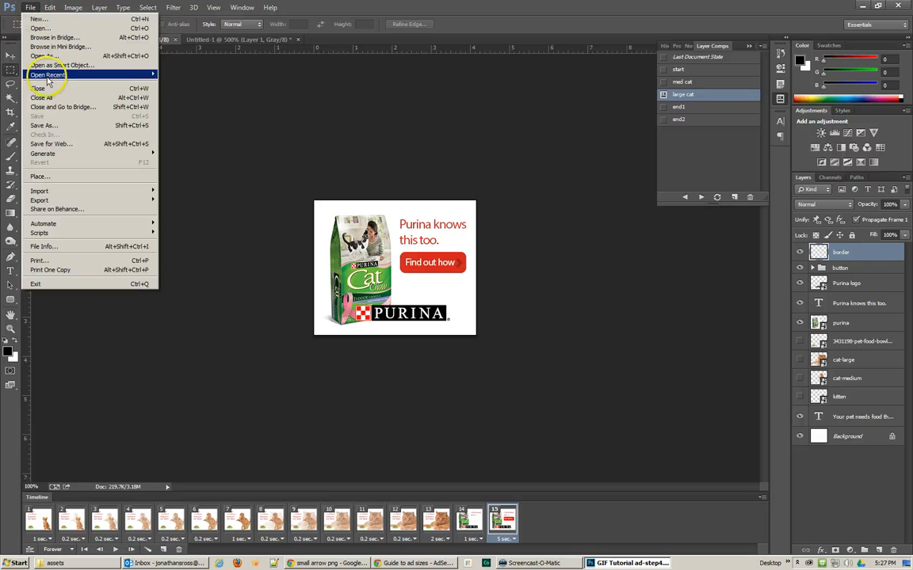
pyautogui.click(61, 143)
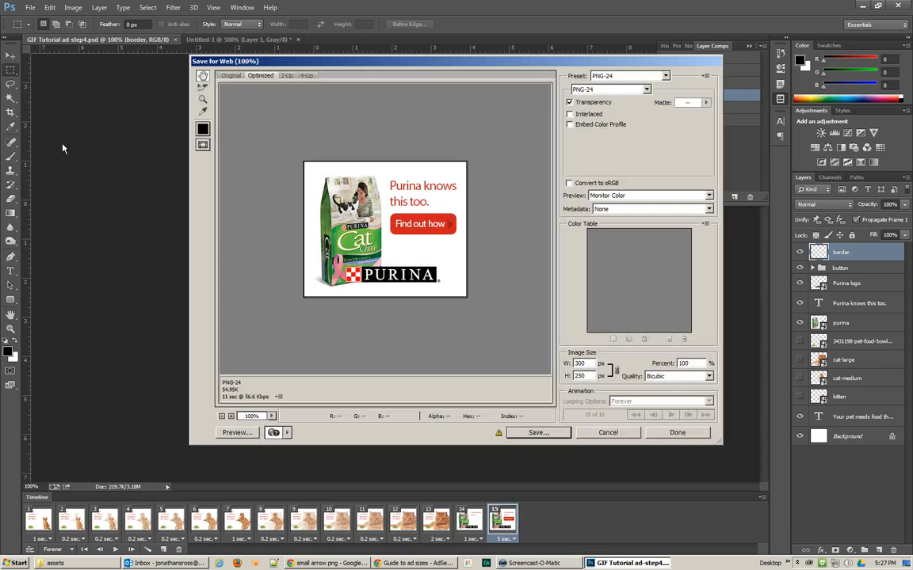
pyautogui.click(606, 89)
pyautogui.click(592, 100)
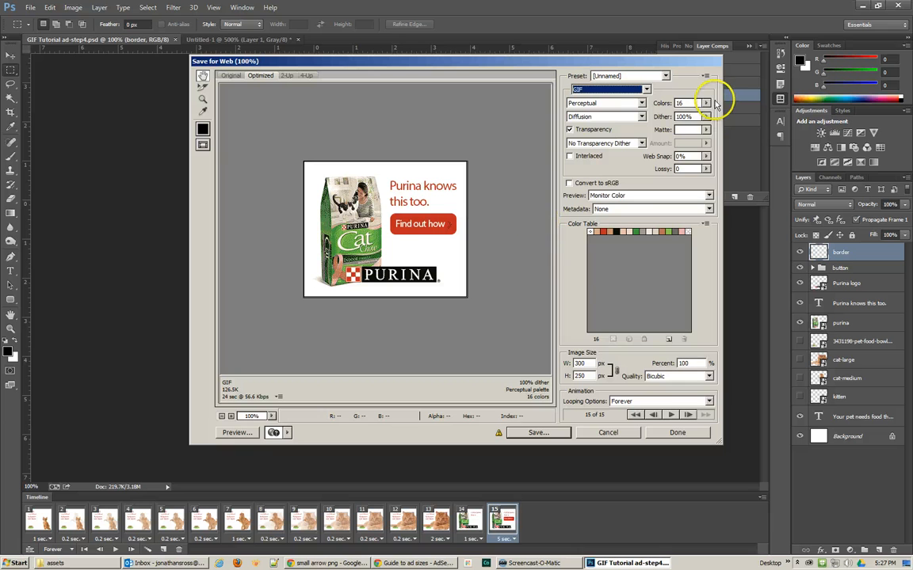
# Try 8 and 64 colors for the GIF export, and set the palette to 128 colors
pyautogui.click(705, 103)
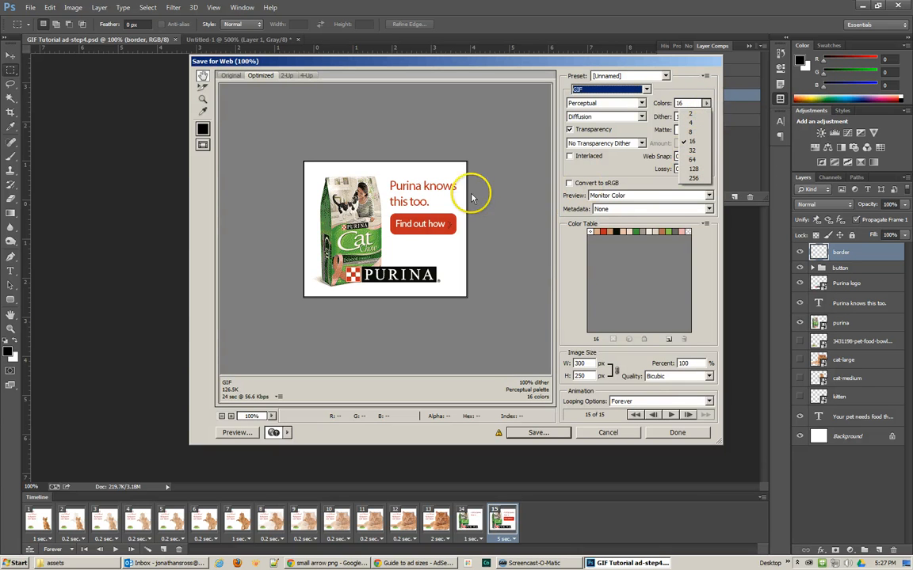
pyautogui.click(694, 132)
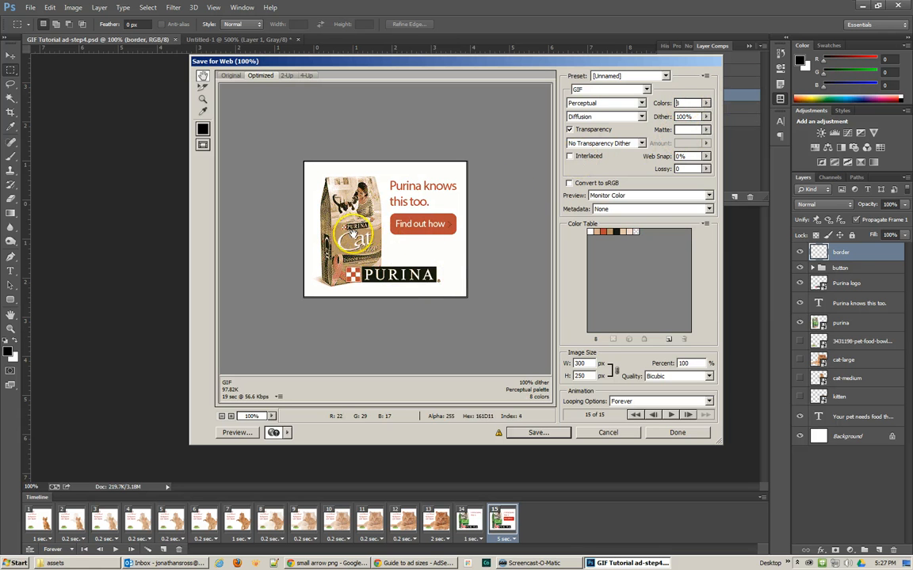
pyautogui.click(705, 103)
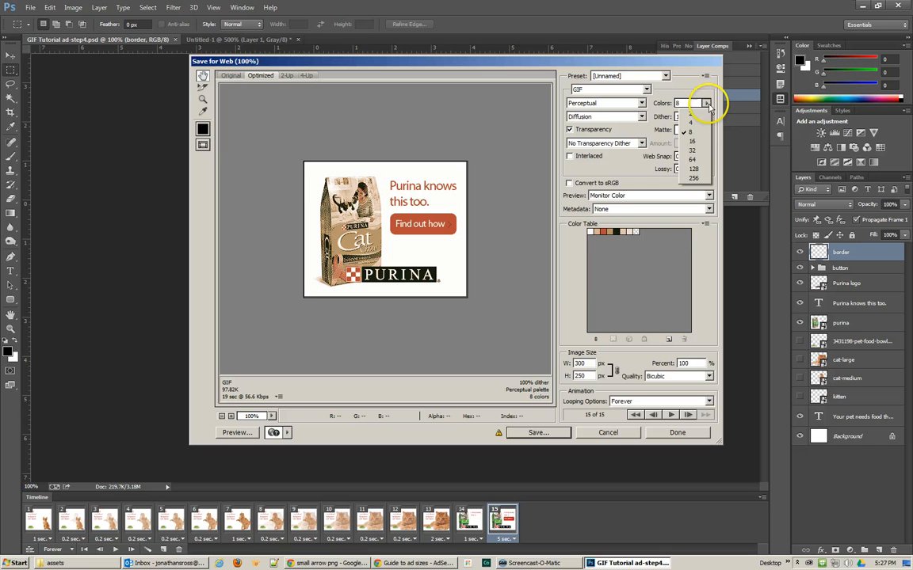
pyautogui.click(692, 159)
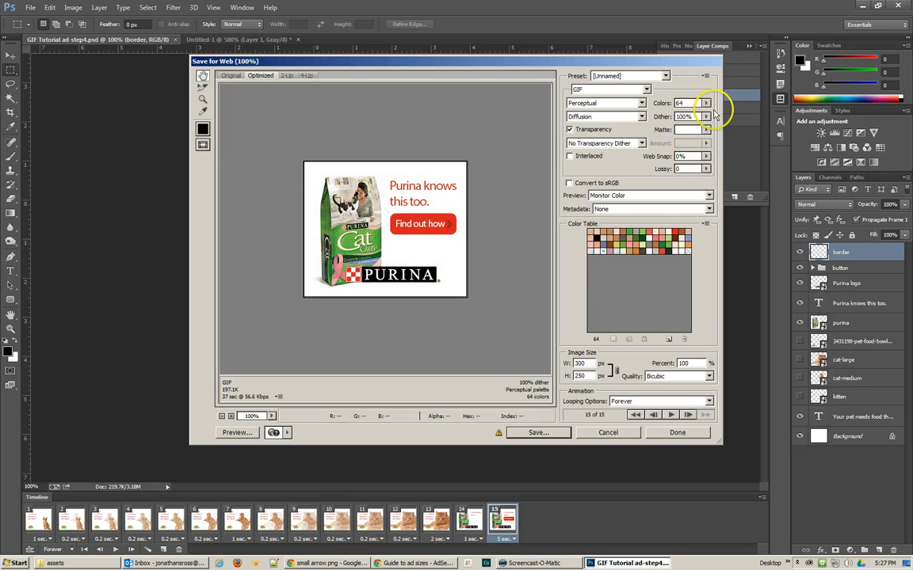
pyautogui.click(705, 103)
pyautogui.click(695, 168)
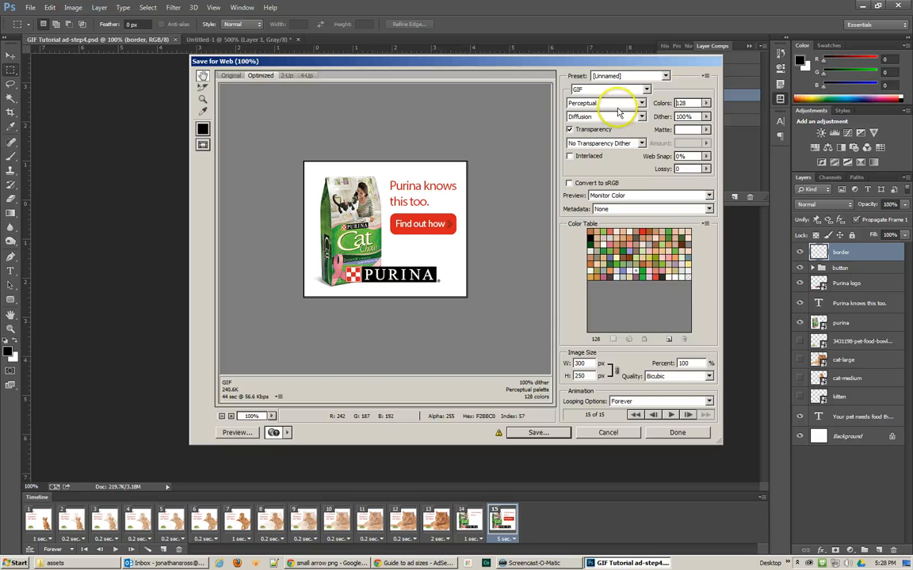
# Try a 256-color palette for the GIF export and return it to 128 colors
pyautogui.click(706, 103)
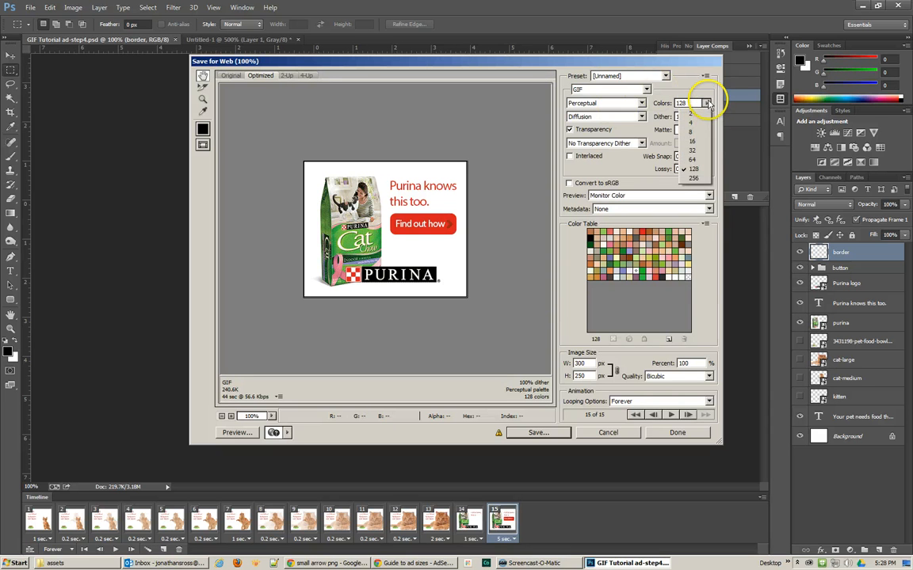
pyautogui.click(694, 179)
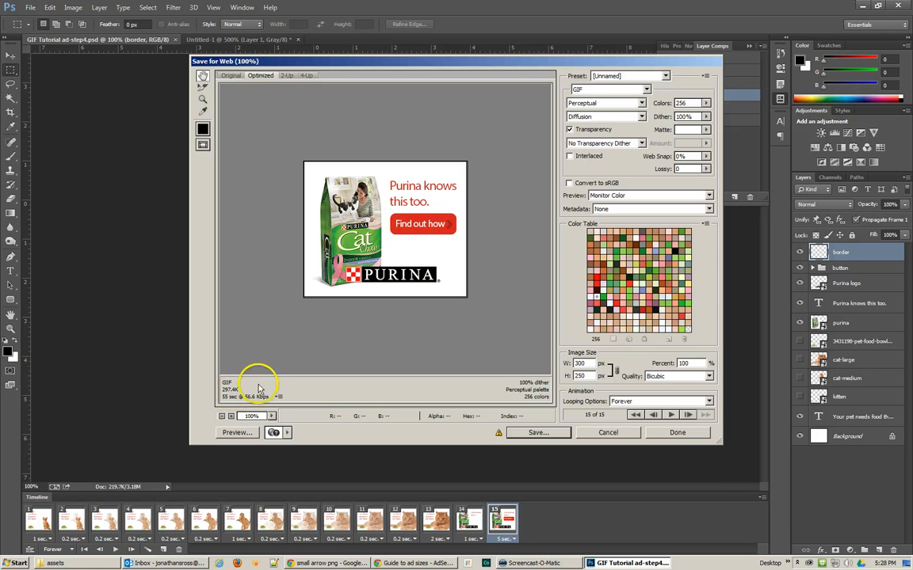
pyautogui.click(705, 103)
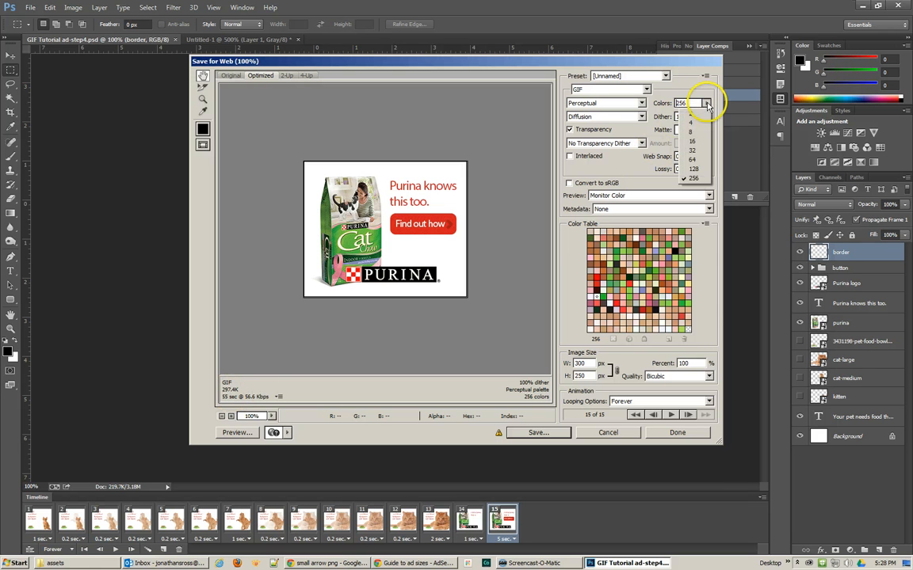
pyautogui.click(697, 169)
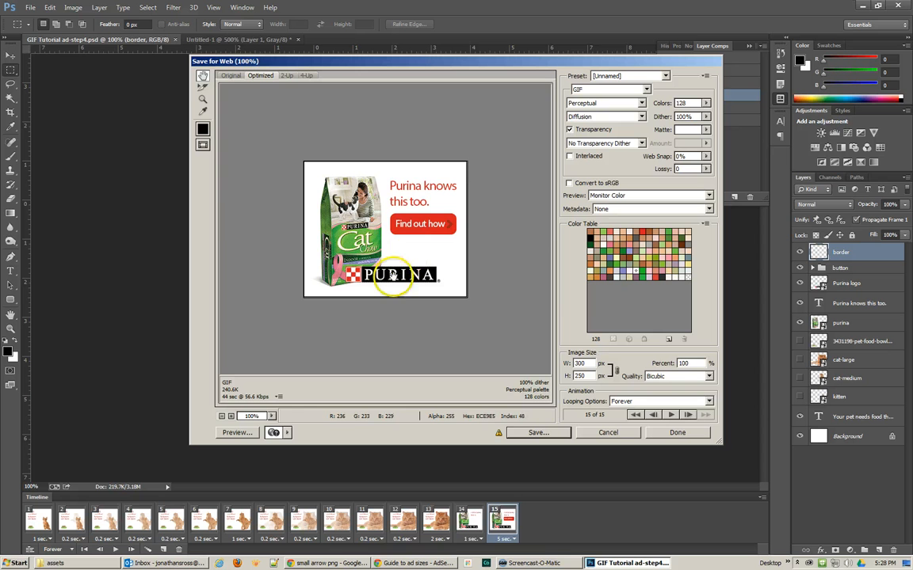
# Compare the original ad with the 128-color GIF version in the 2-Up preview
pyautogui.click(287, 76)
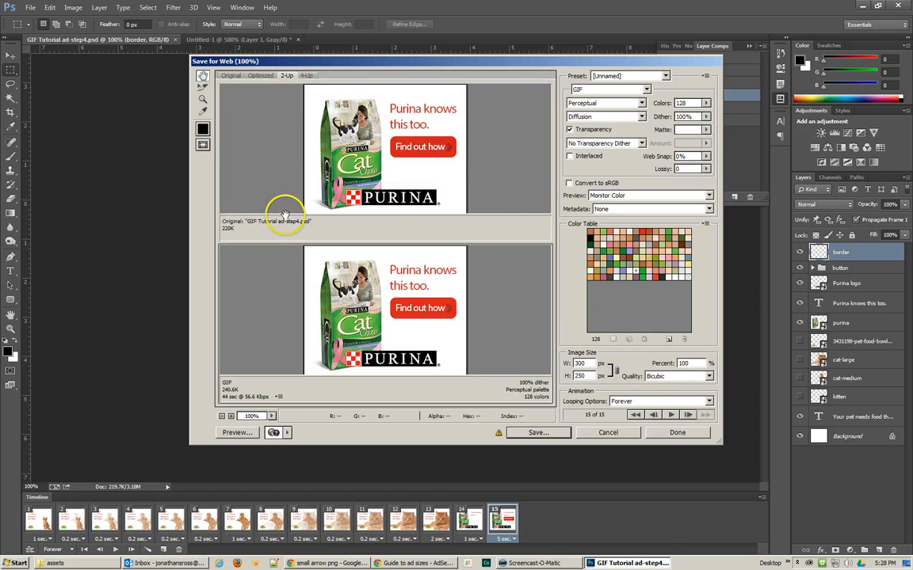
pyautogui.click(362, 169)
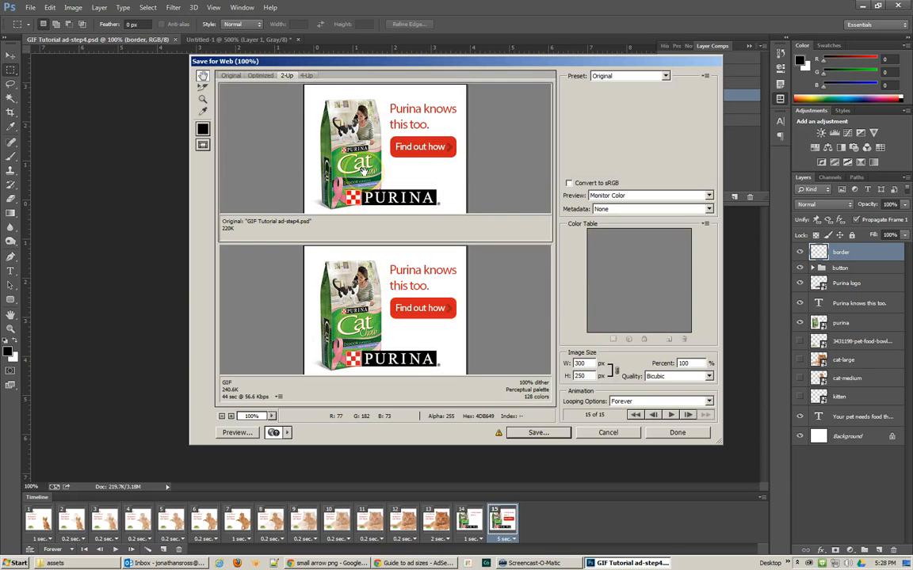
pyautogui.click(339, 271)
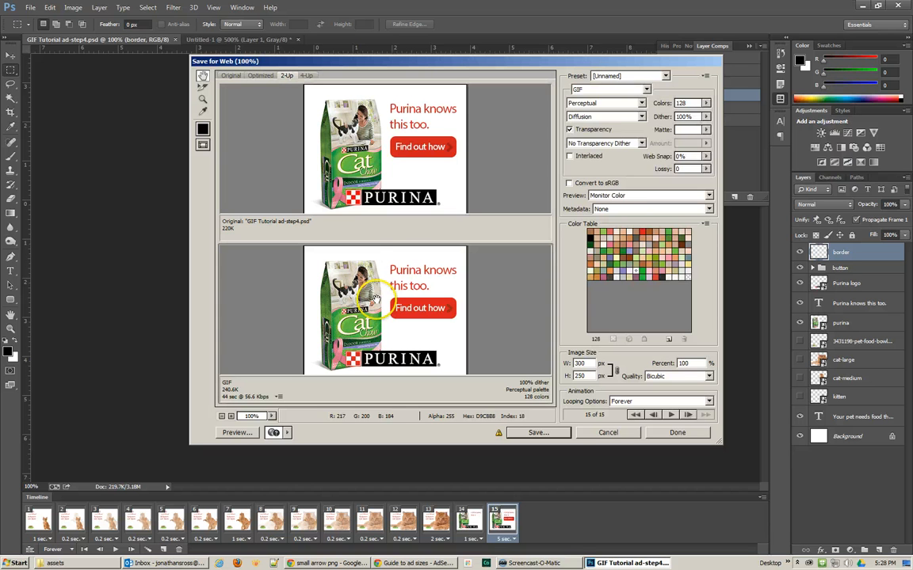
pyautogui.click(373, 124)
pyautogui.click(401, 286)
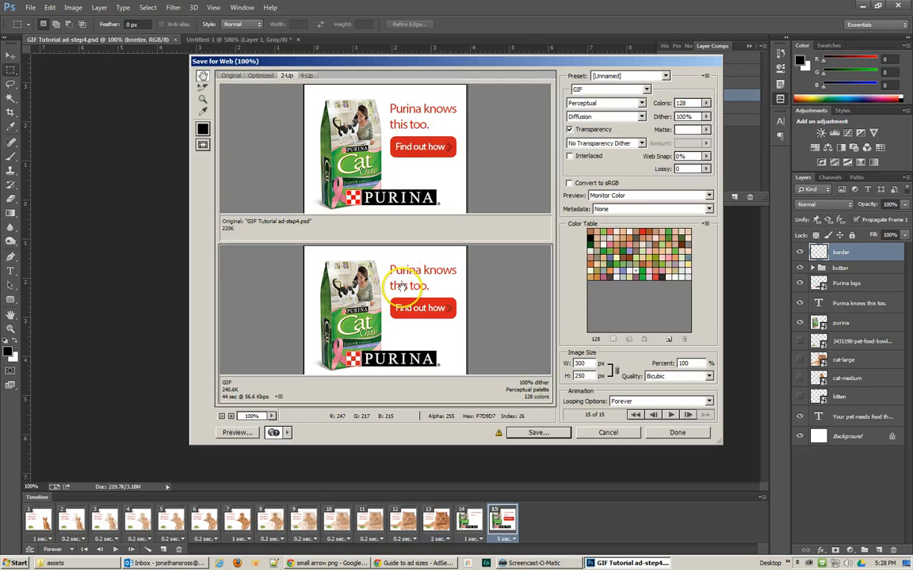
# Apply the GIF 128 Dithered preset to the original preview and compare it with the current GIF settings
pyautogui.click(372, 143)
pyautogui.click(619, 77)
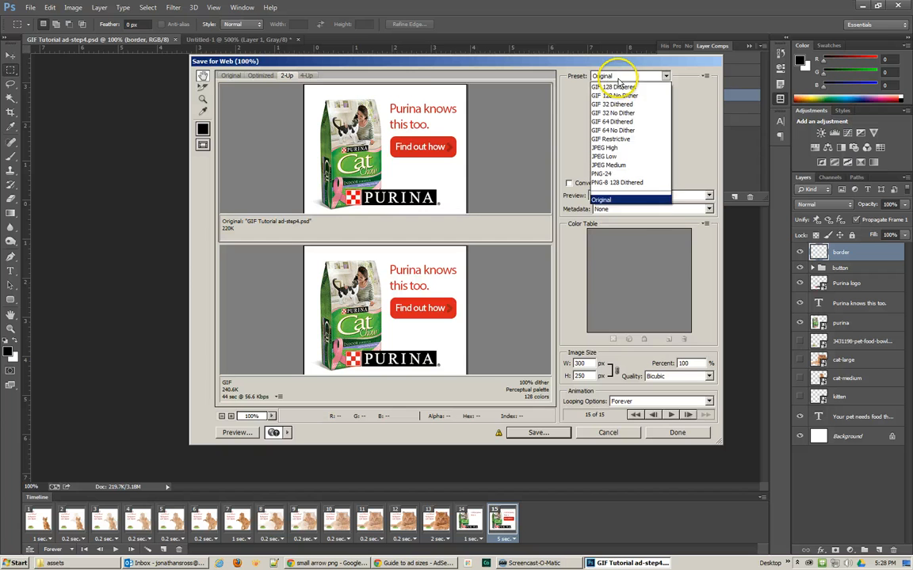
pyautogui.click(622, 88)
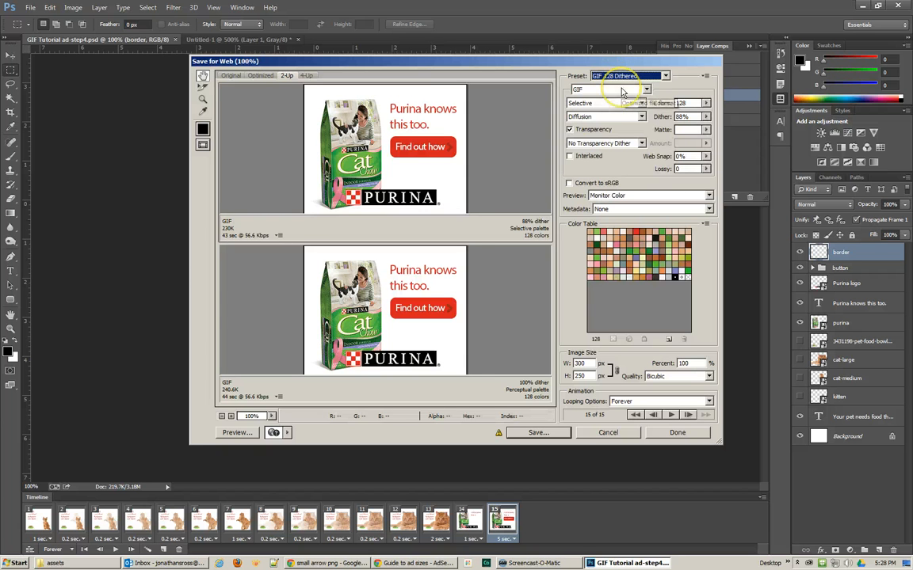
pyautogui.click(437, 274)
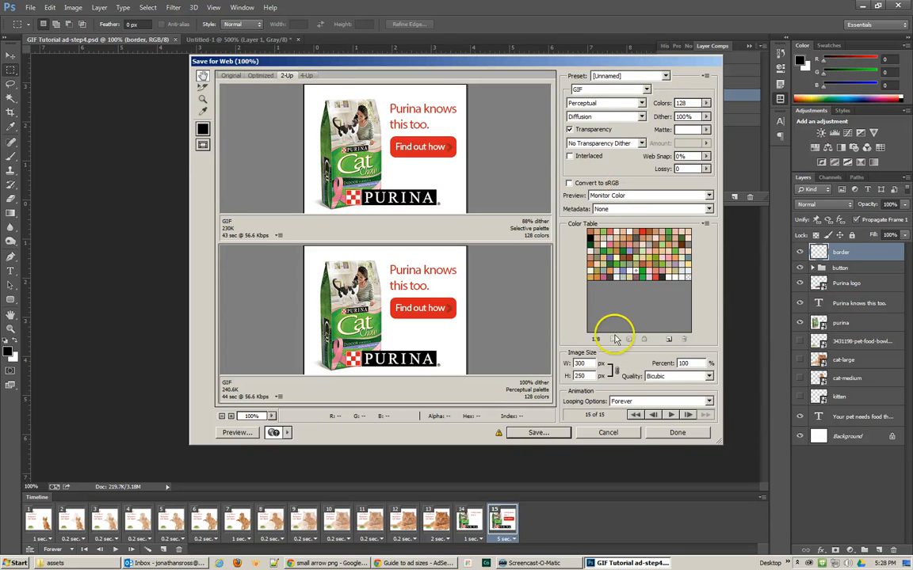
pyautogui.click(454, 123)
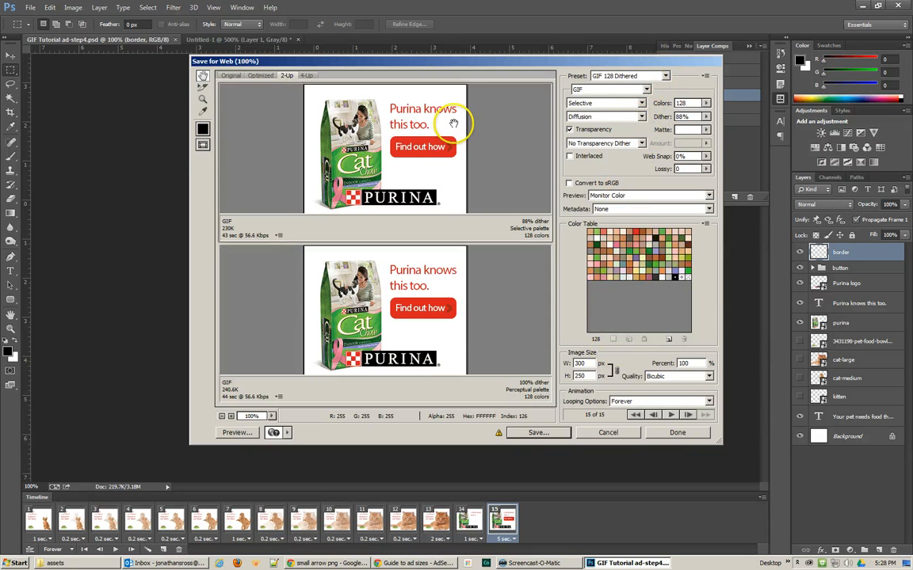
pyautogui.click(458, 313)
# Apply the GIF 32 Dithered preset to the optimized preview, compare it with the 128-color version, and return to the single Optimized view
pyautogui.click(643, 77)
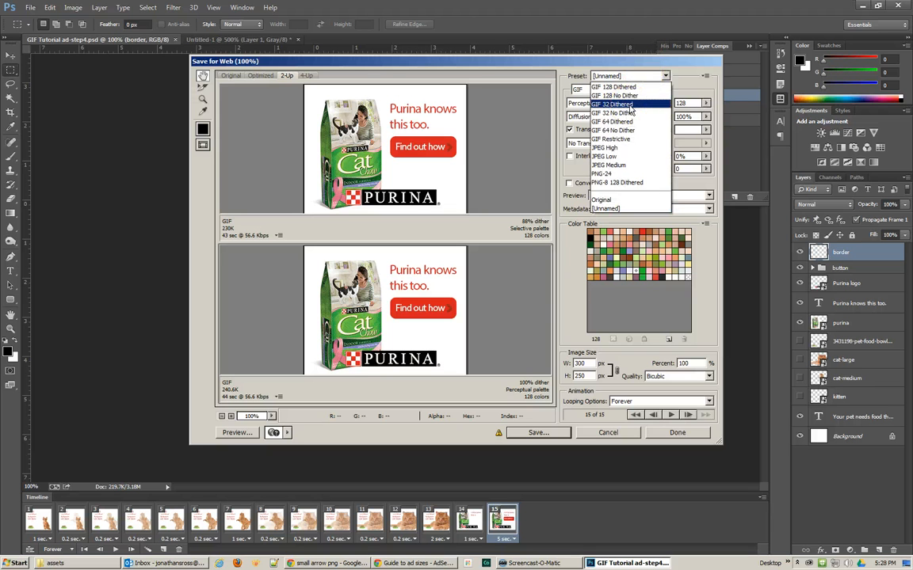
pyautogui.click(629, 106)
pyautogui.click(414, 182)
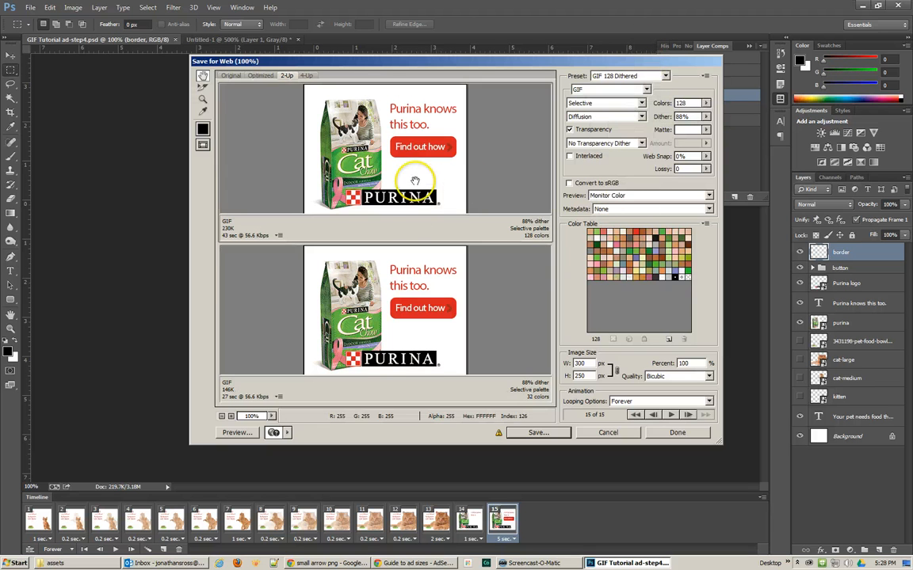
pyautogui.click(412, 296)
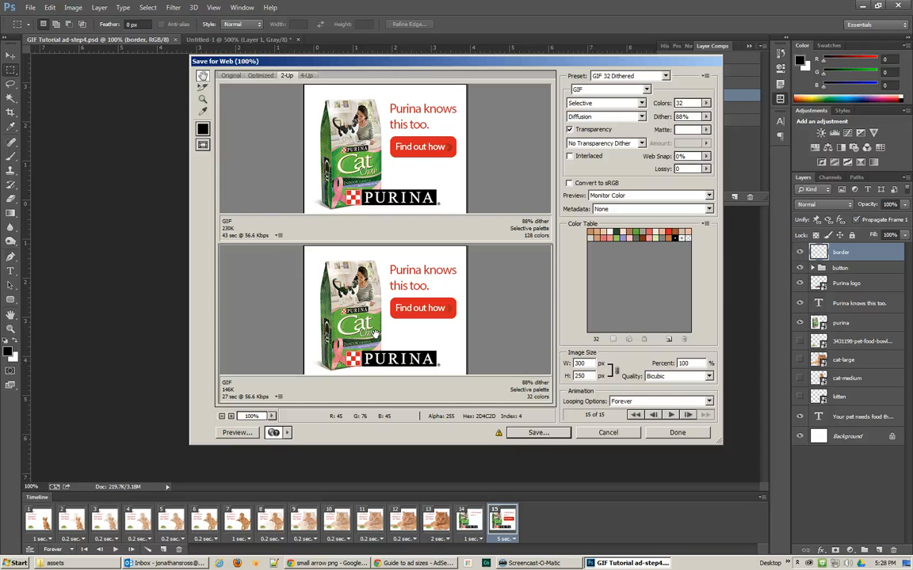
pyautogui.click(263, 76)
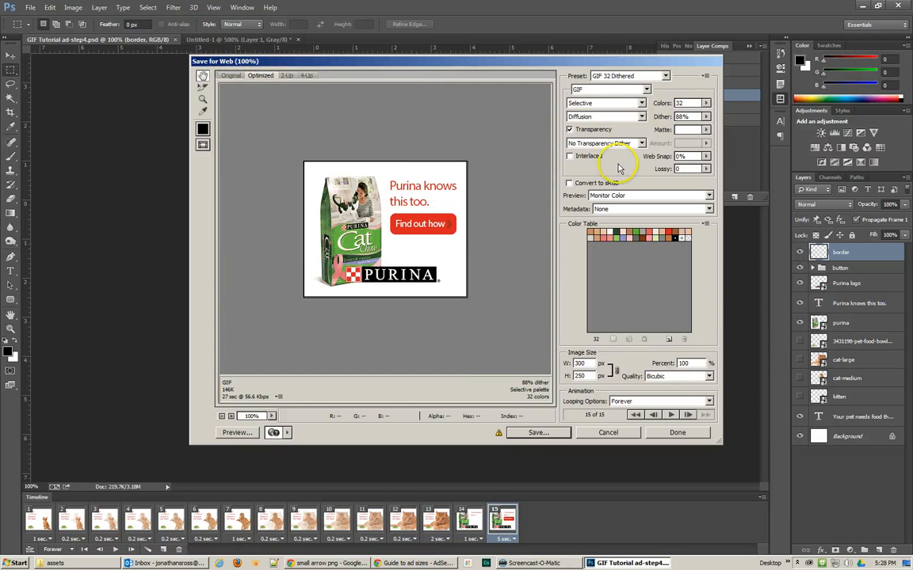
# Try No Dither with 128 colors for the GIF, and set the dithering back to Diffusion
pyautogui.click(621, 118)
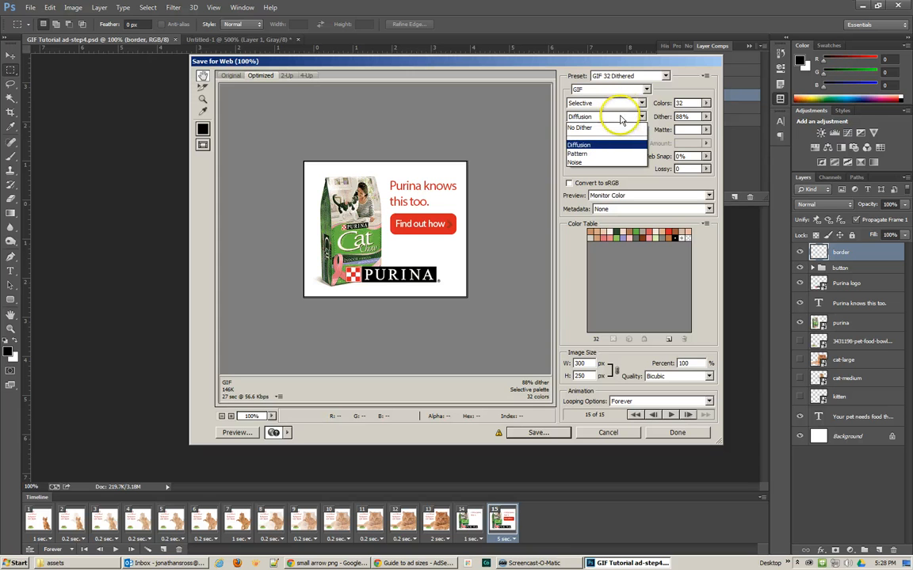
pyautogui.click(595, 127)
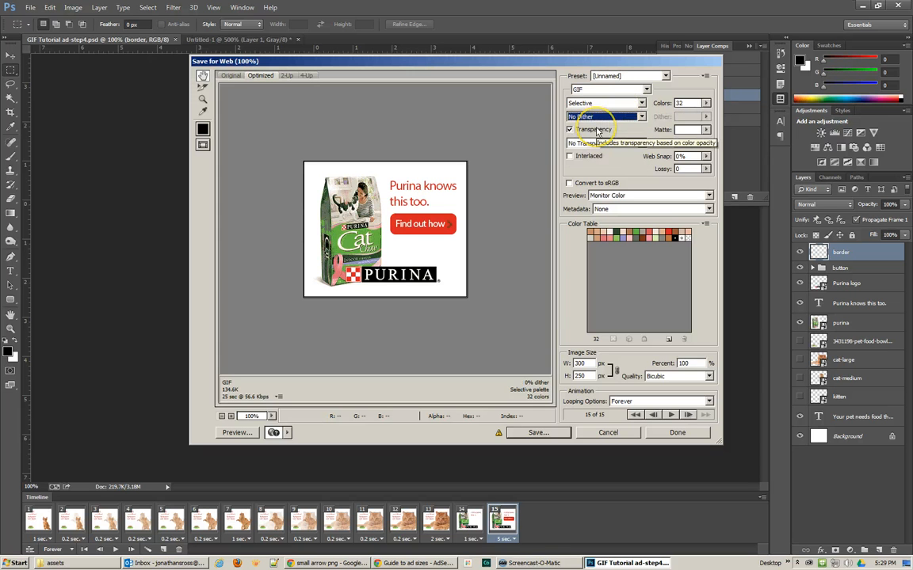
pyautogui.click(705, 103)
pyautogui.click(701, 170)
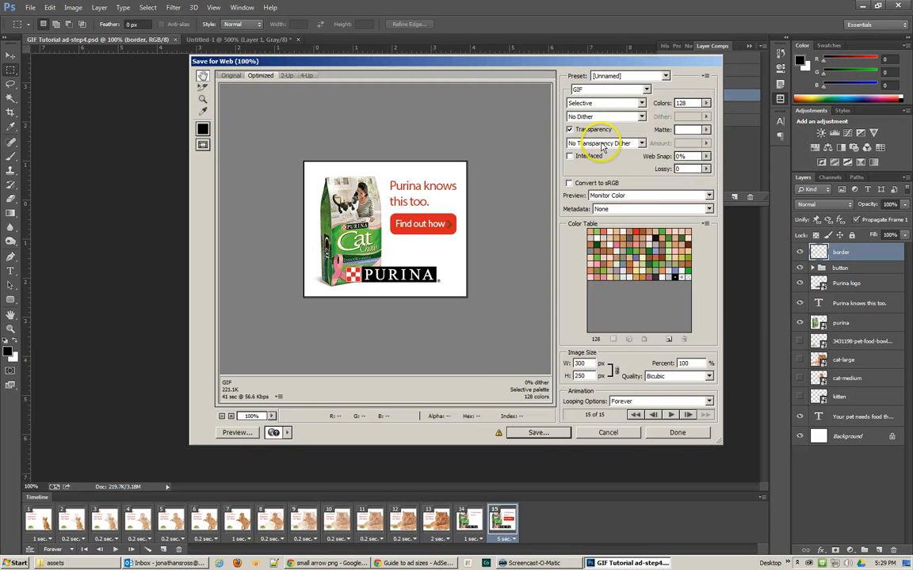
pyautogui.click(604, 117)
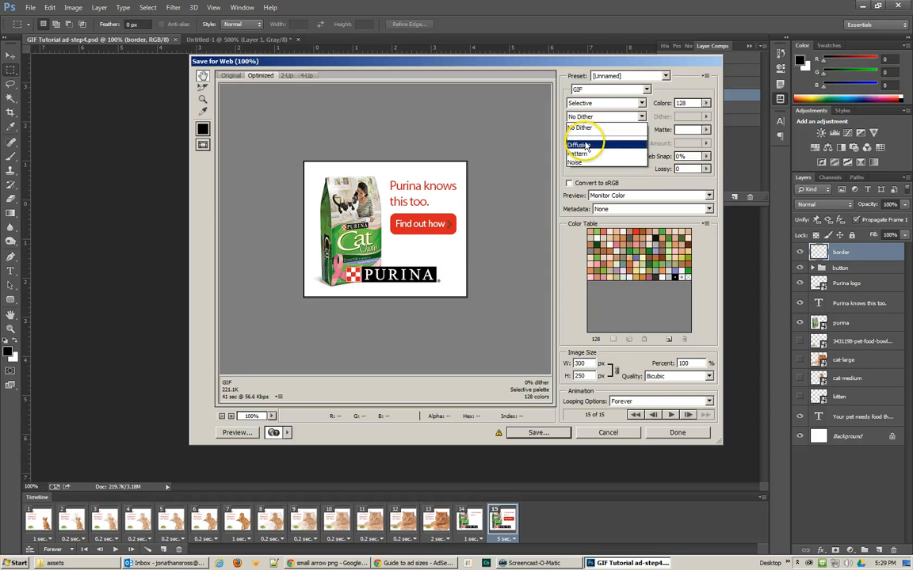
pyautogui.click(578, 146)
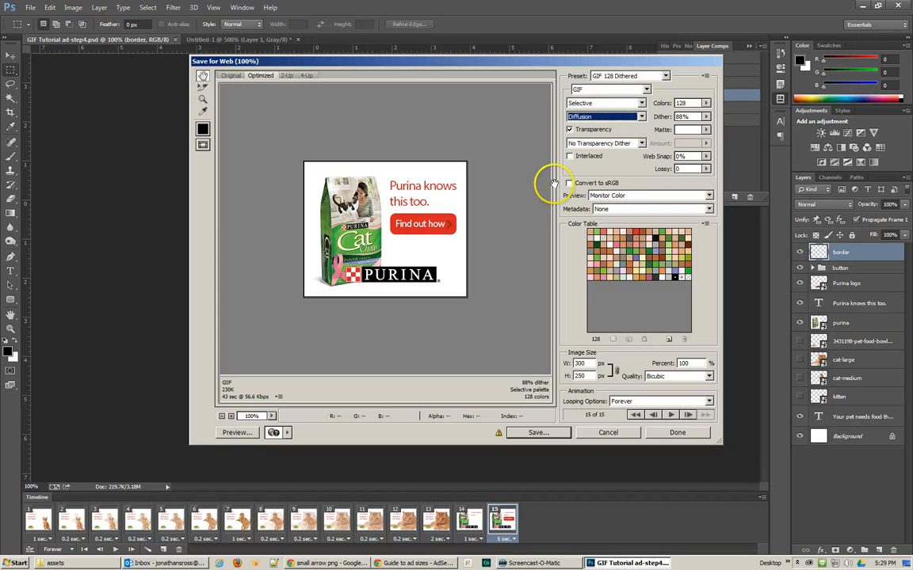
# Set the GIF palette to 256 colors and start saving the optimized file
pyautogui.click(705, 103)
pyautogui.click(694, 179)
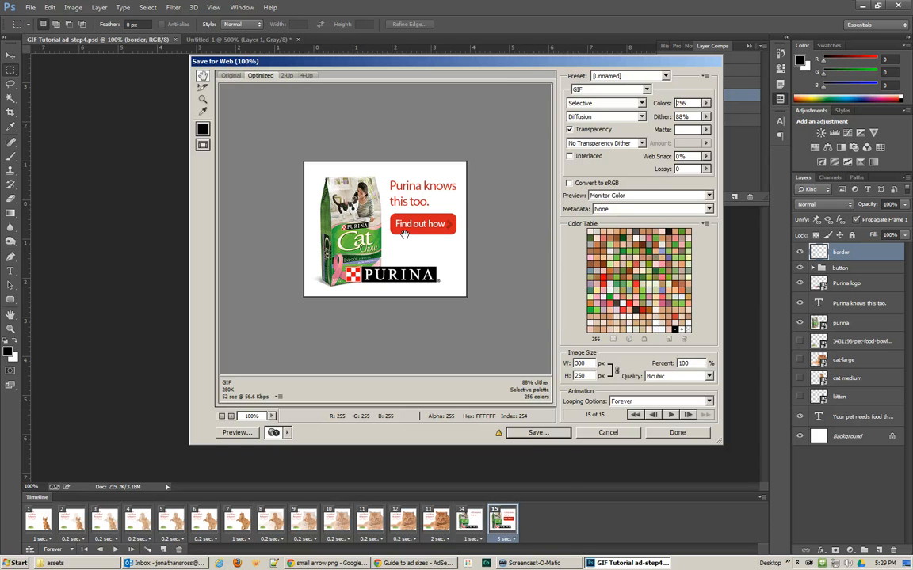
pyautogui.click(536, 433)
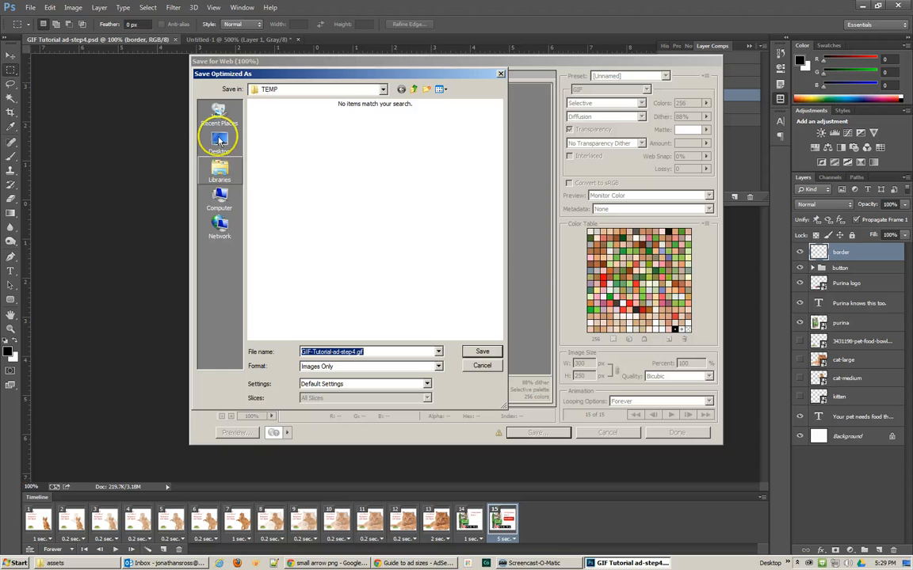
# Save the GIF as "GIF-Tutorial-ad-step4.gif" in the AnimGIFTut Files folder under COURSE RESOURCES, DME130, with the format Images Only
pyautogui.click(317, 89)
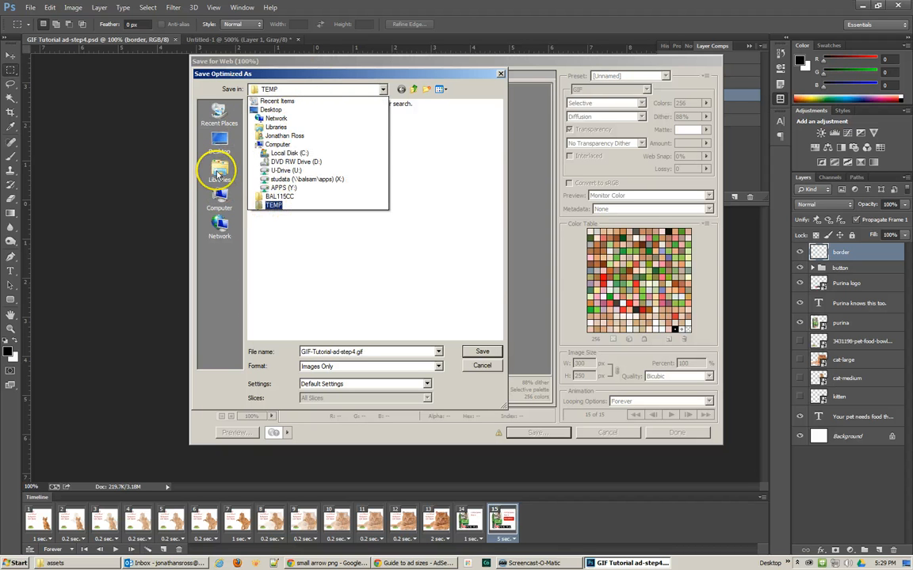
pyautogui.click(219, 173)
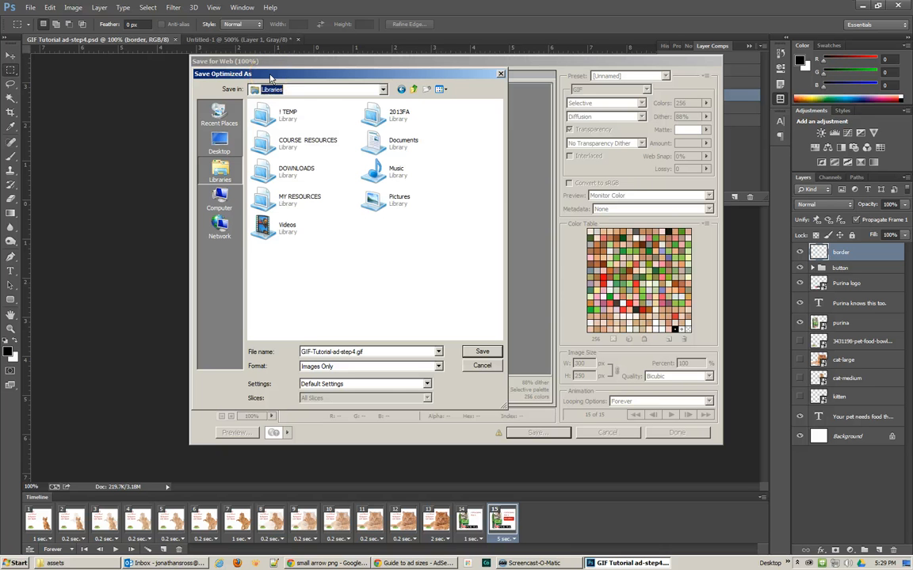
pyautogui.click(57, 562)
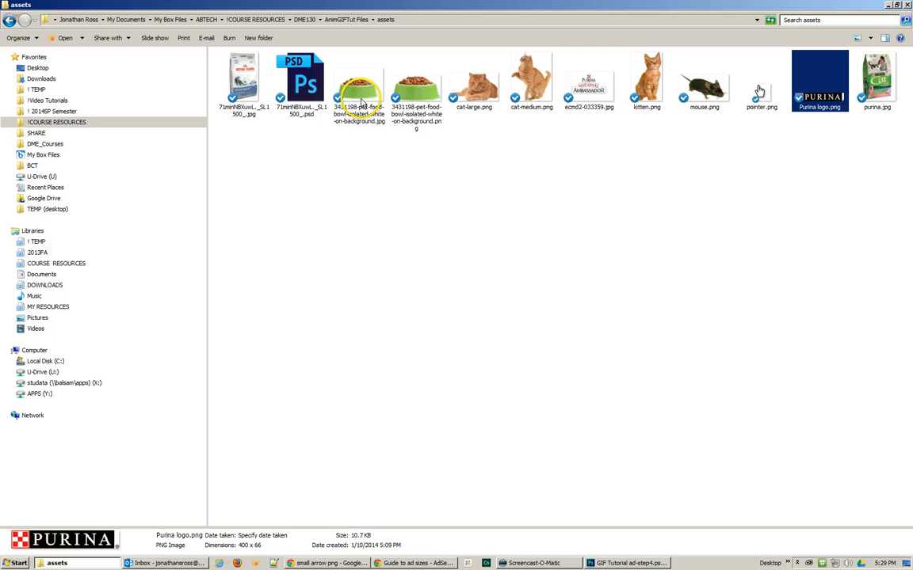
pyautogui.click(889, 6)
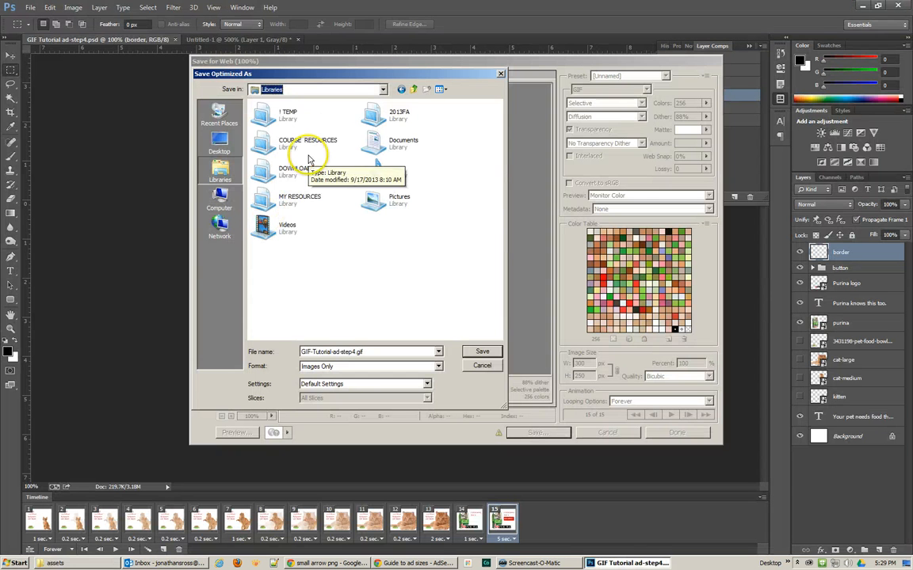
pyautogui.doubleClick(267, 145)
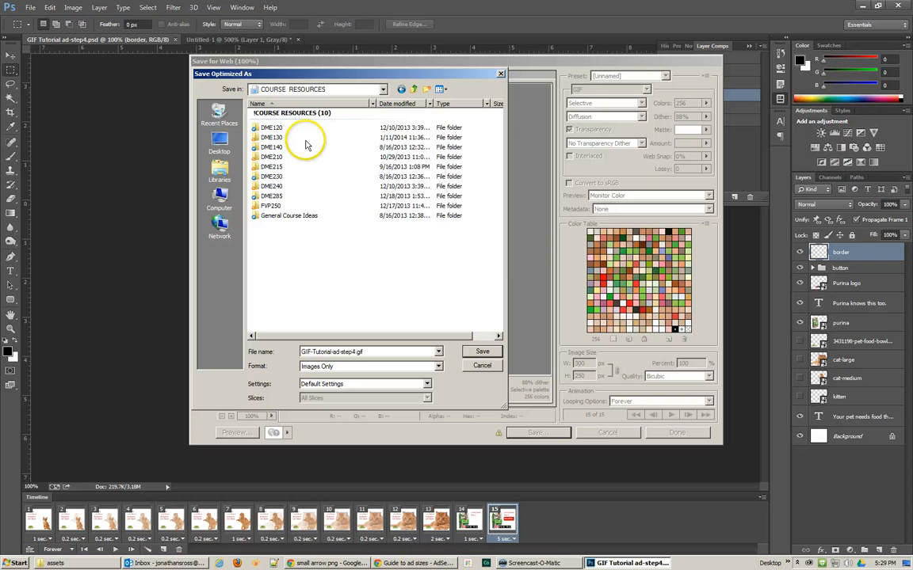
pyautogui.doubleClick(276, 139)
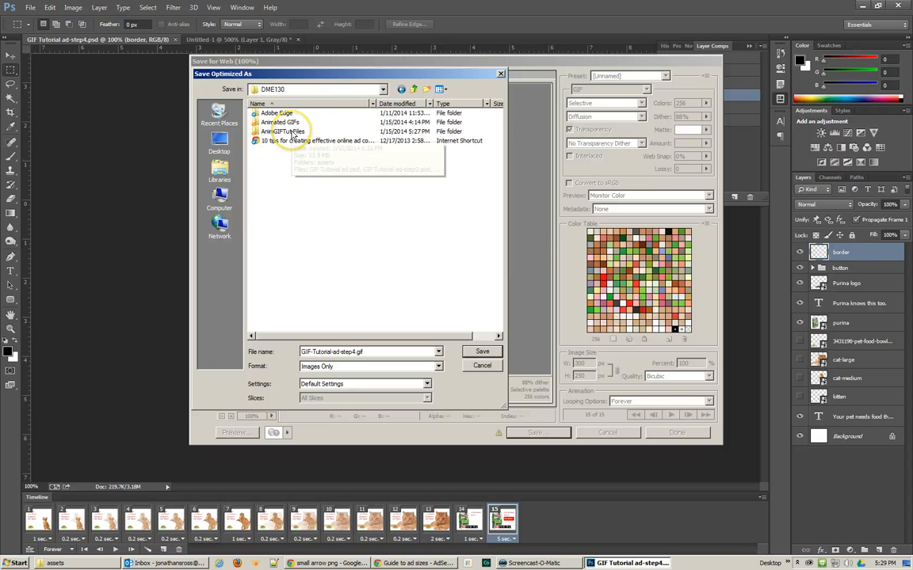
pyautogui.click(287, 131)
pyautogui.doubleClick(286, 131)
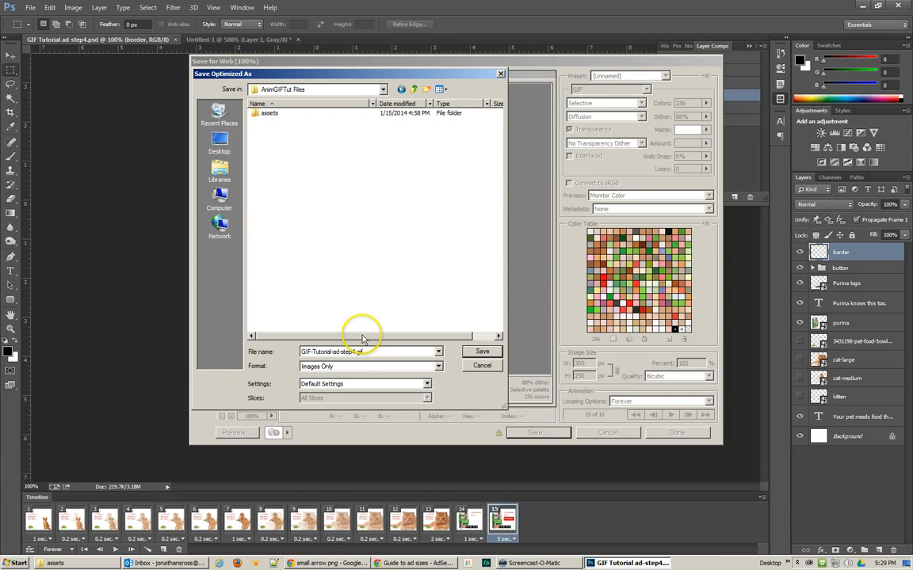
pyautogui.click(480, 351)
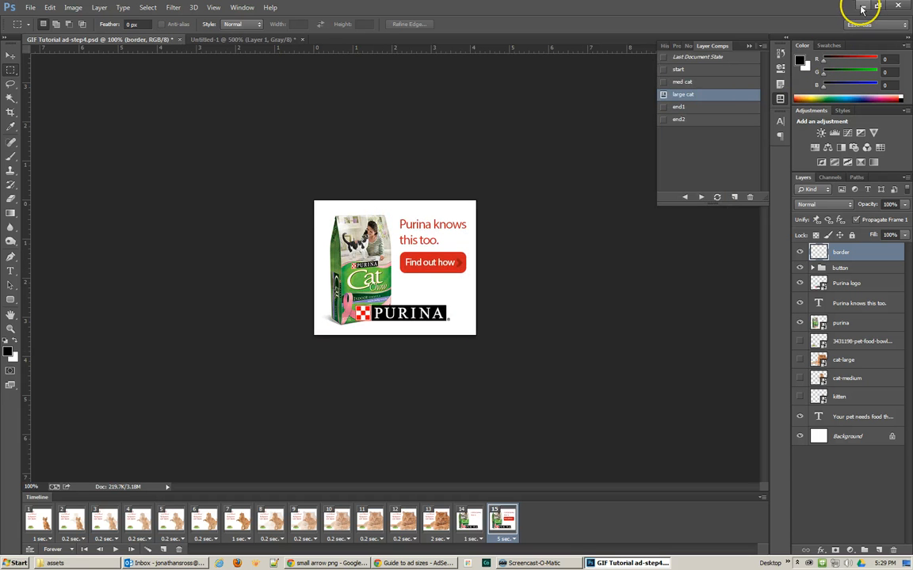
# Switch to the file explorer, go to the AnimGIFTut Files folder and open "GIF-Tutorial-ad-step4.gif" to check the exported animation
pyautogui.click(862, 7)
pyautogui.click(70, 561)
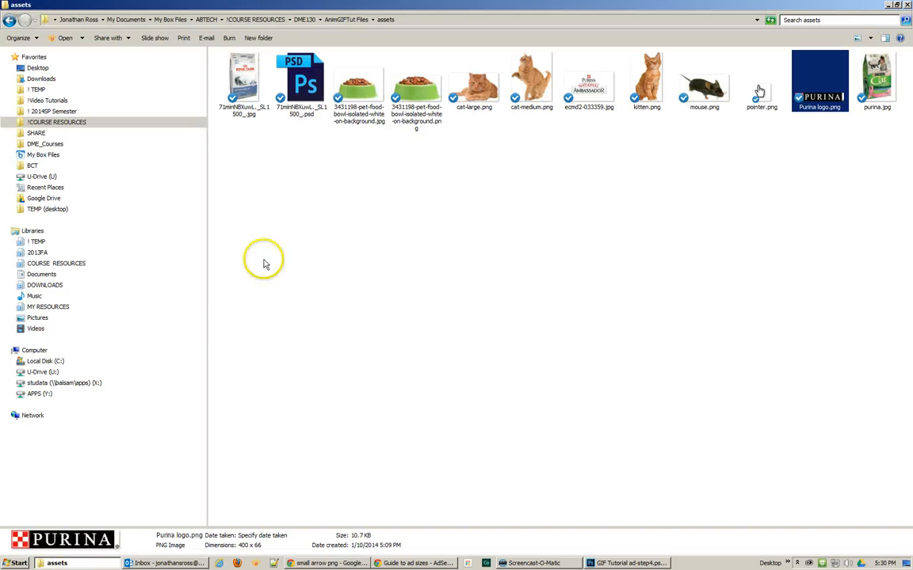
pyautogui.click(346, 19)
pyautogui.click(538, 95)
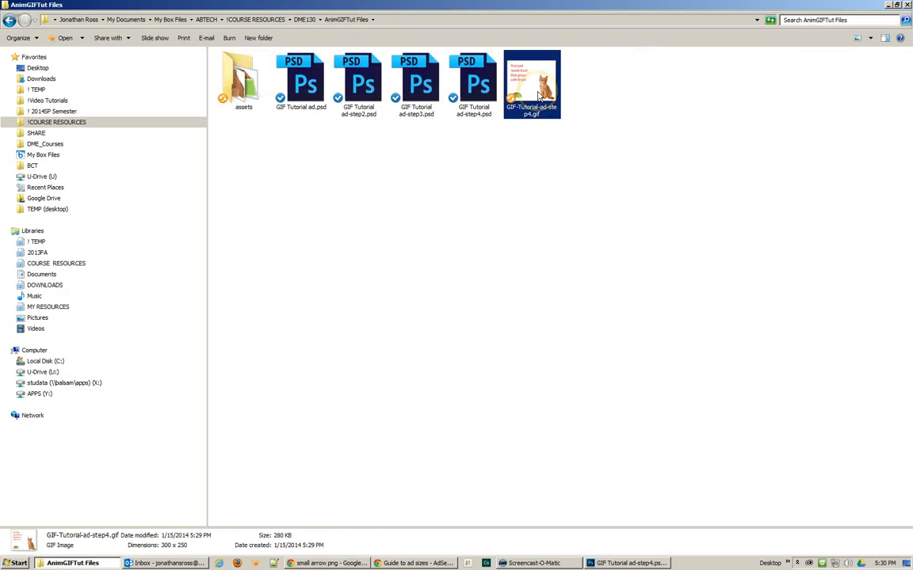
pyautogui.doubleClick(539, 95)
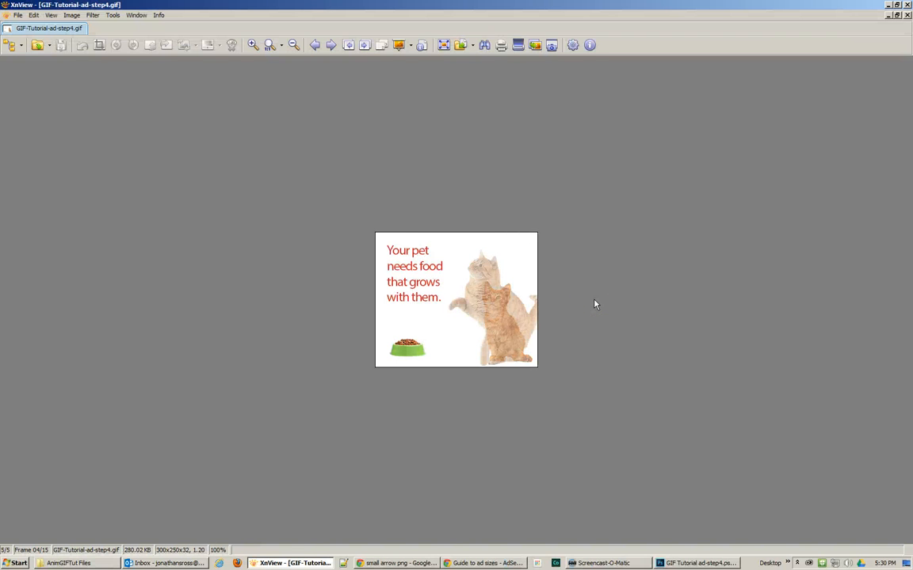